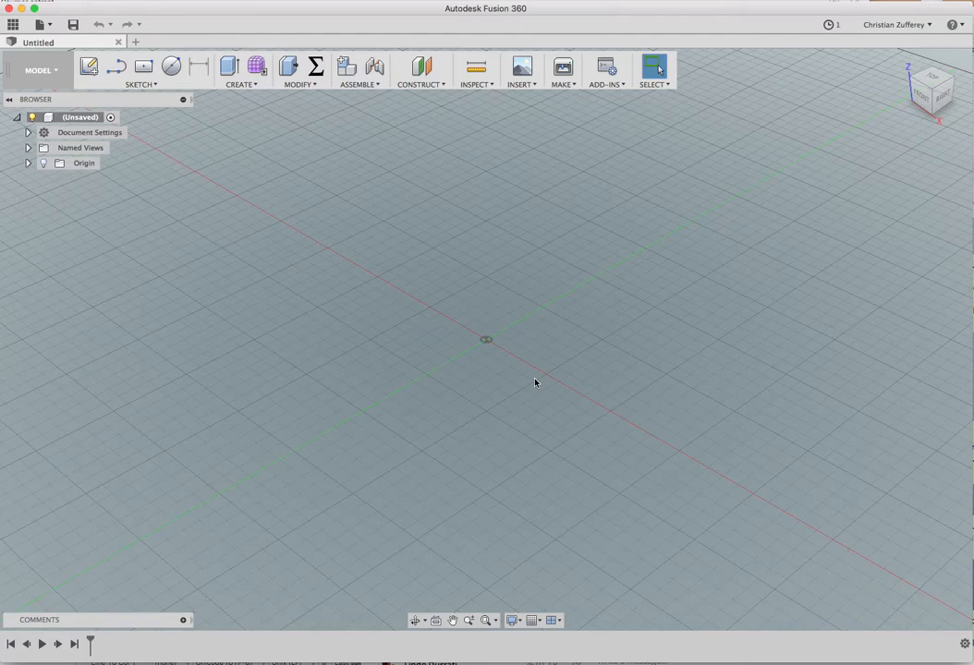
# - Add a user parameter named longueur with unit cm and expression 100
pyautogui.click(315, 69)
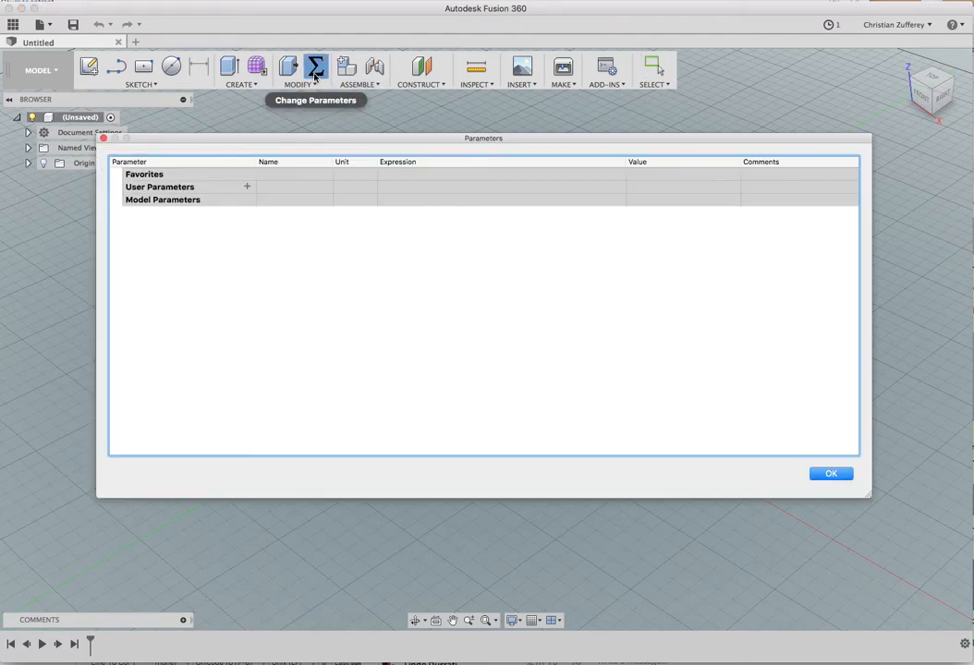
pyautogui.click(247, 186)
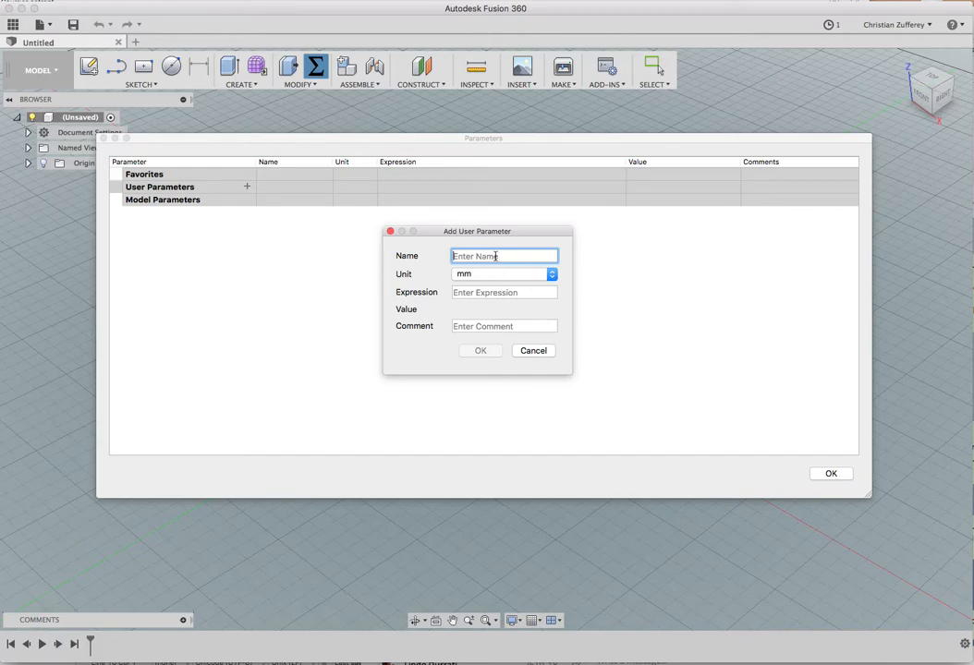
pyautogui.write('long')
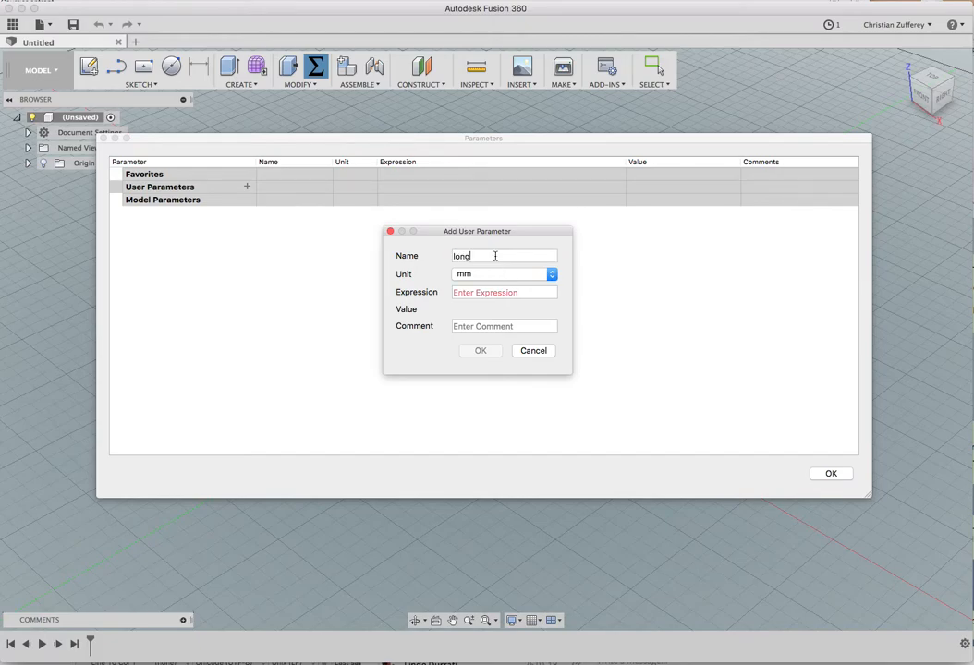
pyautogui.write('ueur')
pyautogui.click(551, 275)
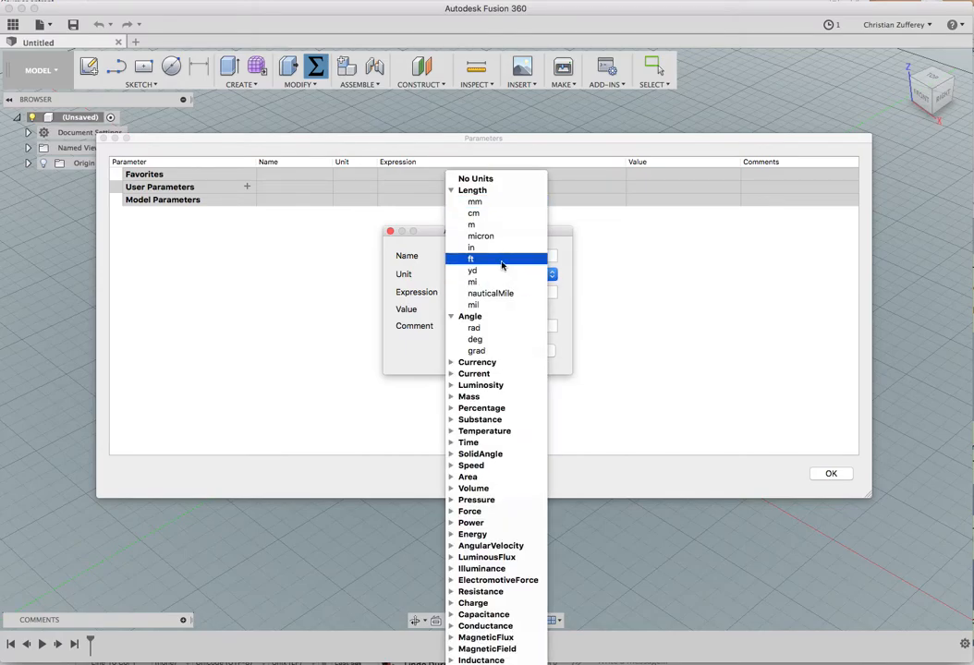
pyautogui.click(492, 215)
pyautogui.click(489, 294)
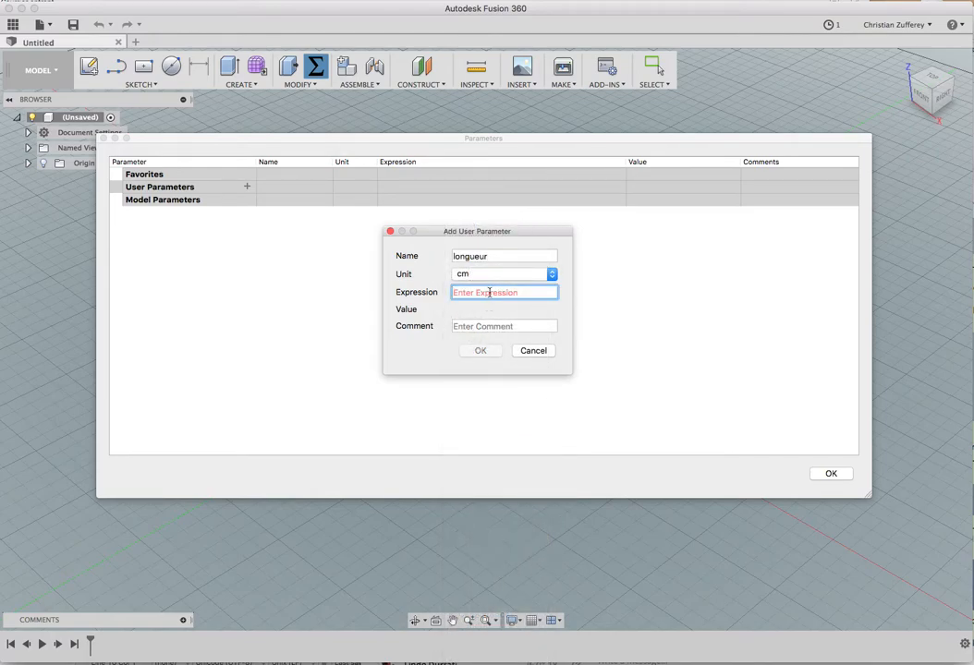
pyautogui.write('100')
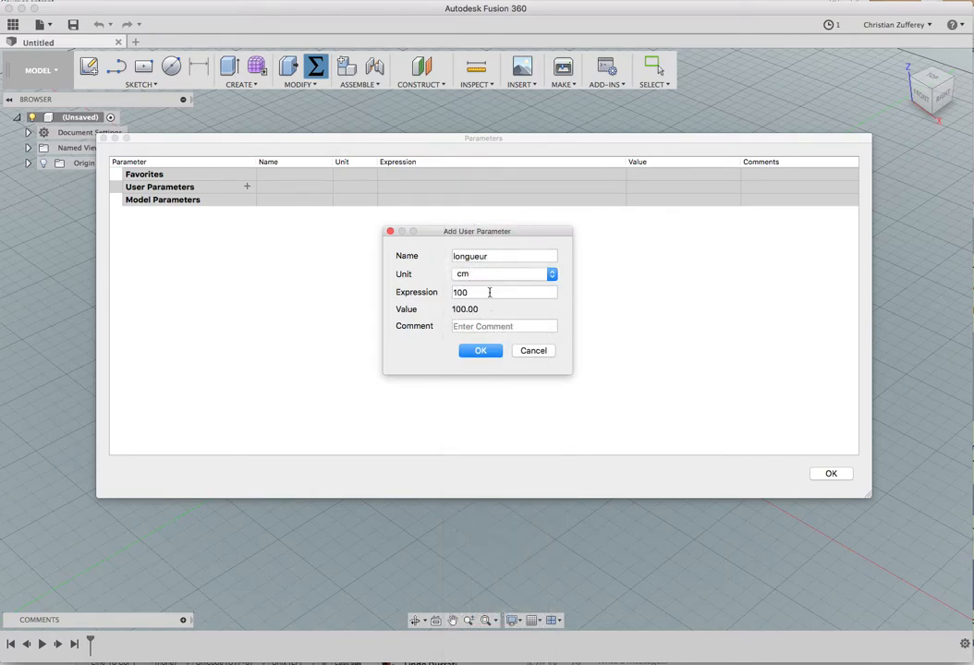
pyautogui.click(481, 352)
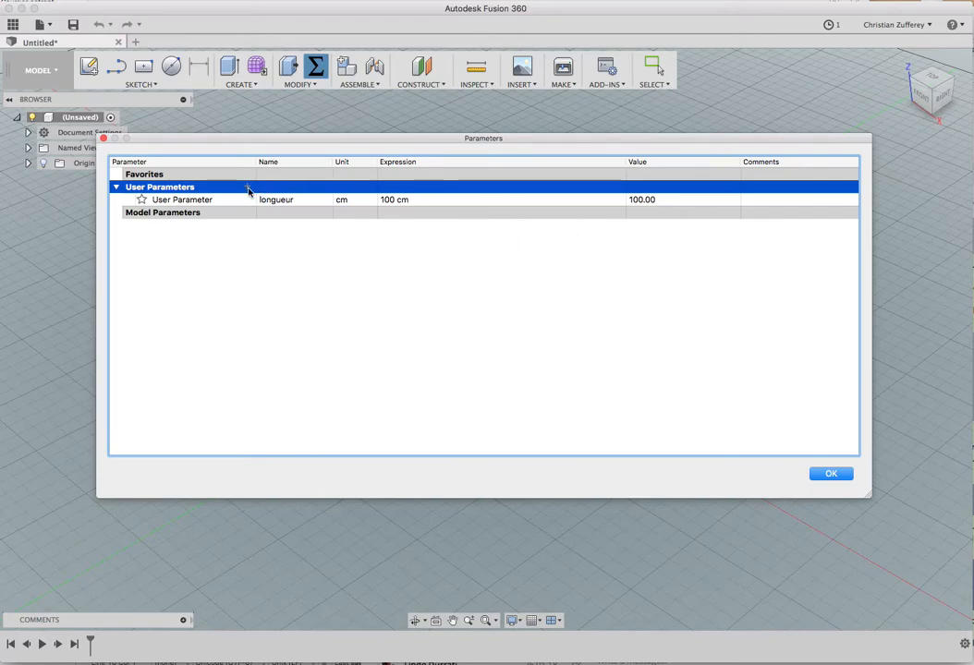
# - Add a user parameter named largeur with unit cm and expression 50
pyautogui.click(247, 188)
pyautogui.write('largeur')
pyautogui.press('Tab')
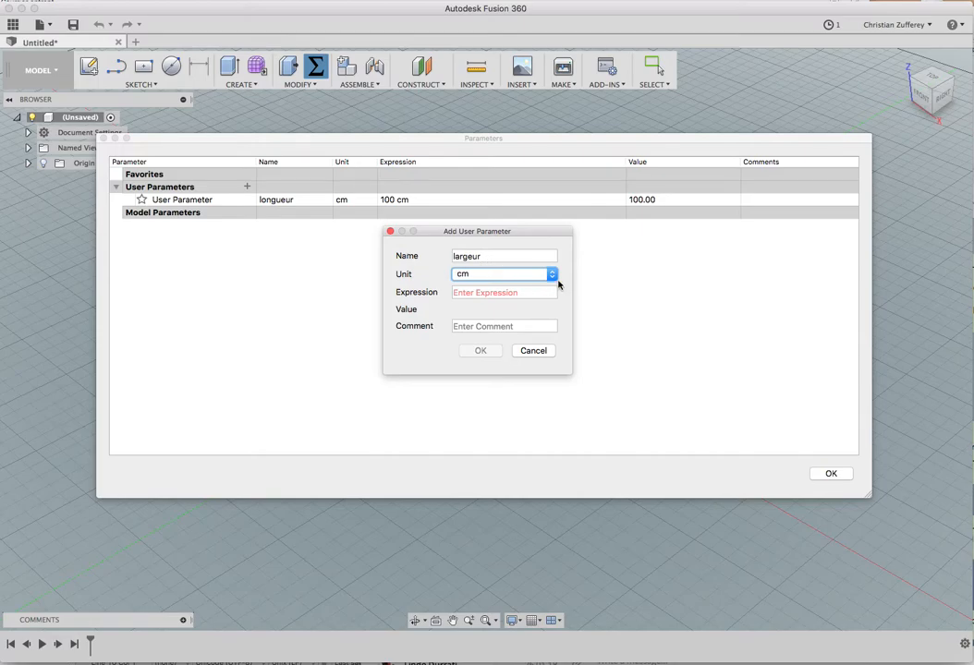
pyautogui.click(517, 292)
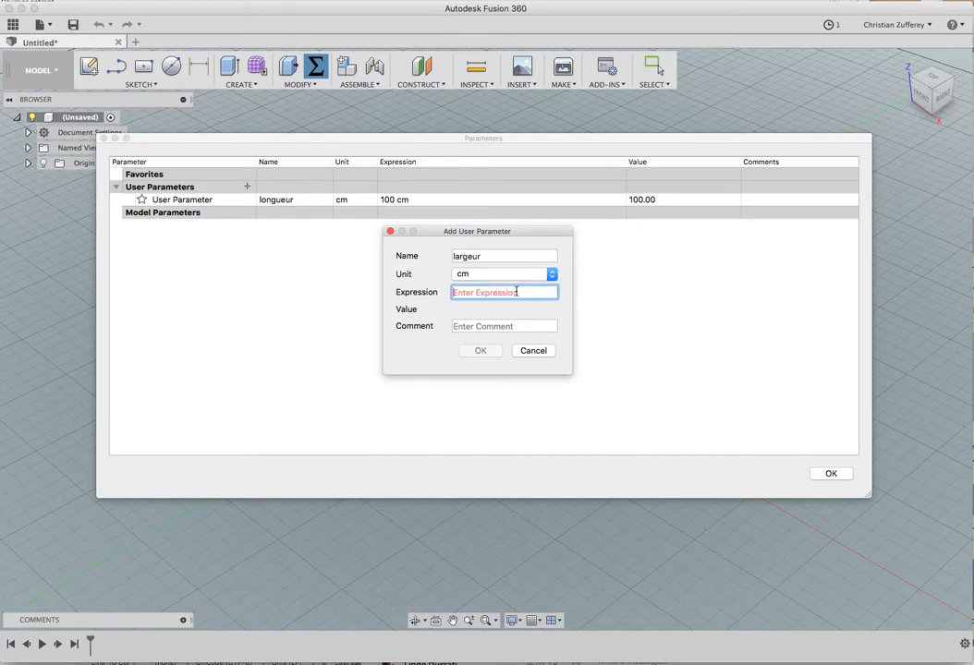
pyautogui.write('50')
pyautogui.press('Return')
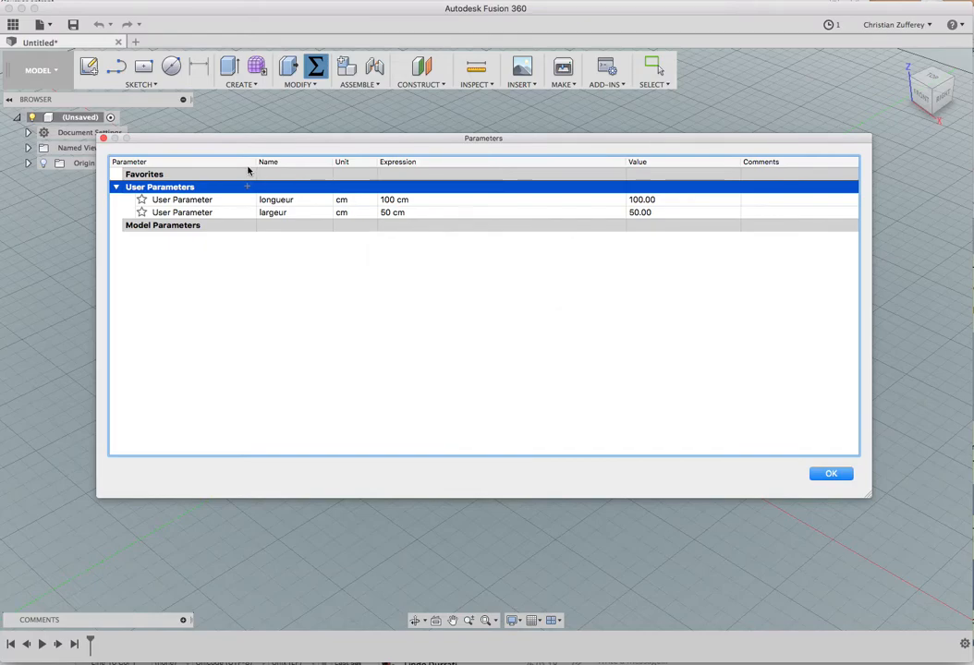
# - Add a user parameter named hauteur with unit cm and expression 40
pyautogui.click(247, 187)
pyautogui.write('hauteur')
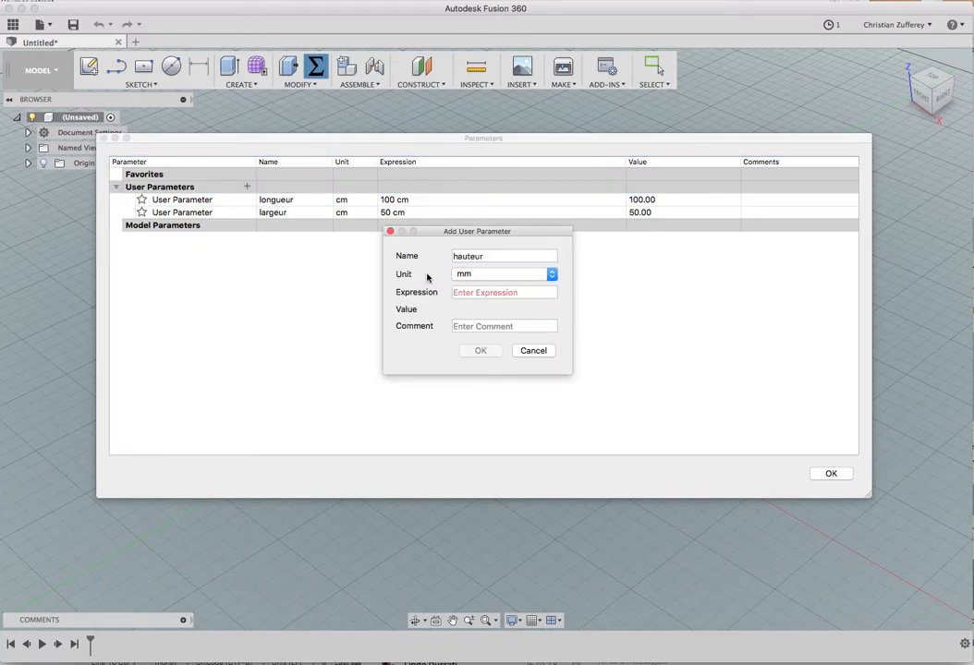
pyautogui.write('c')
pyautogui.press('Tab')
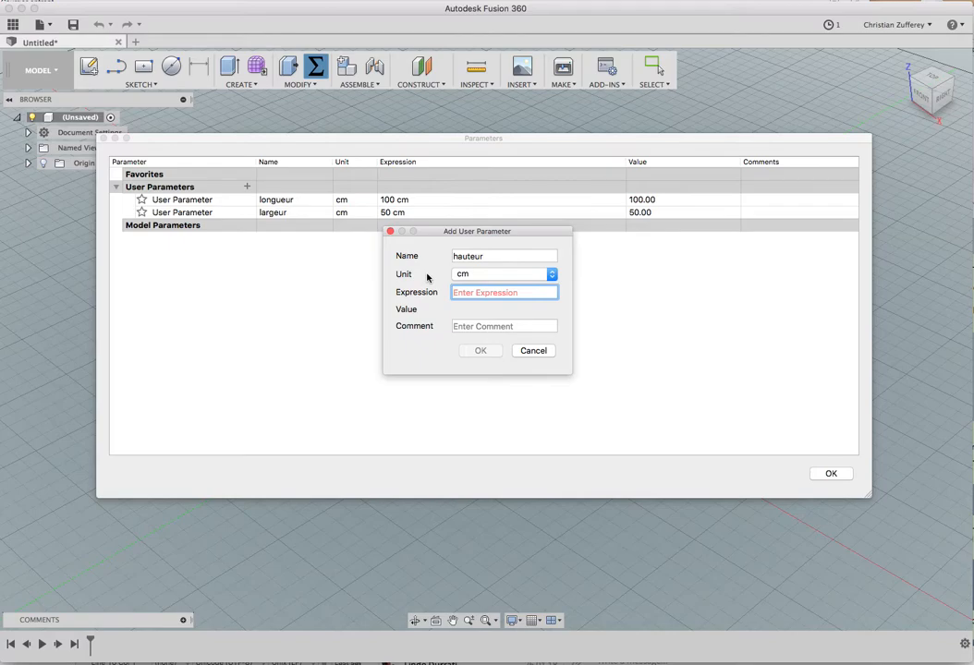
pyautogui.write('40')
pyautogui.press('Return')
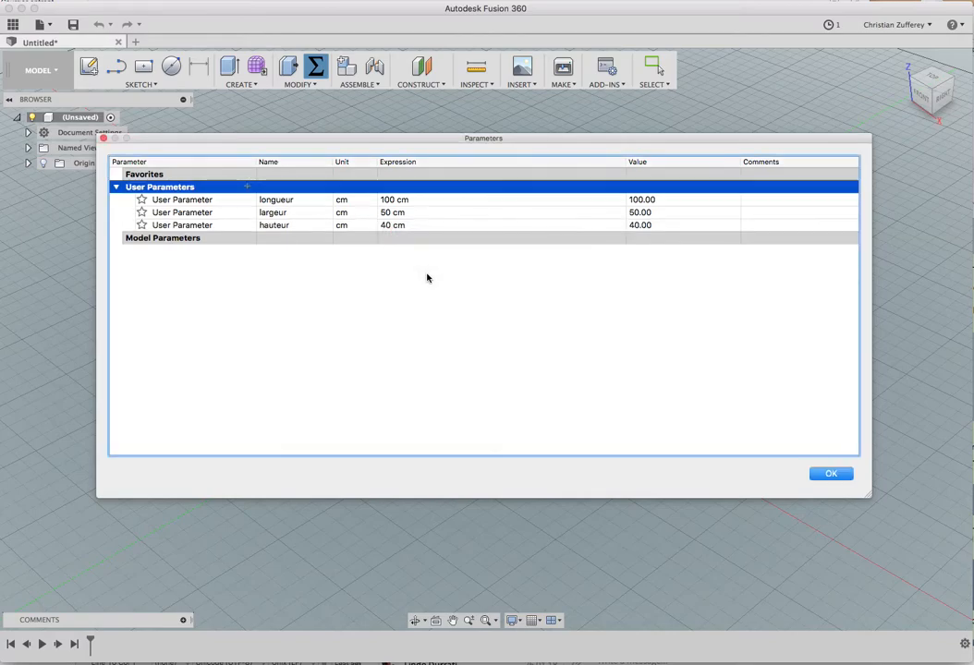
# - Add a user parameter named épaisseur_plateau with unit cm and expression 5
pyautogui.click(247, 187)
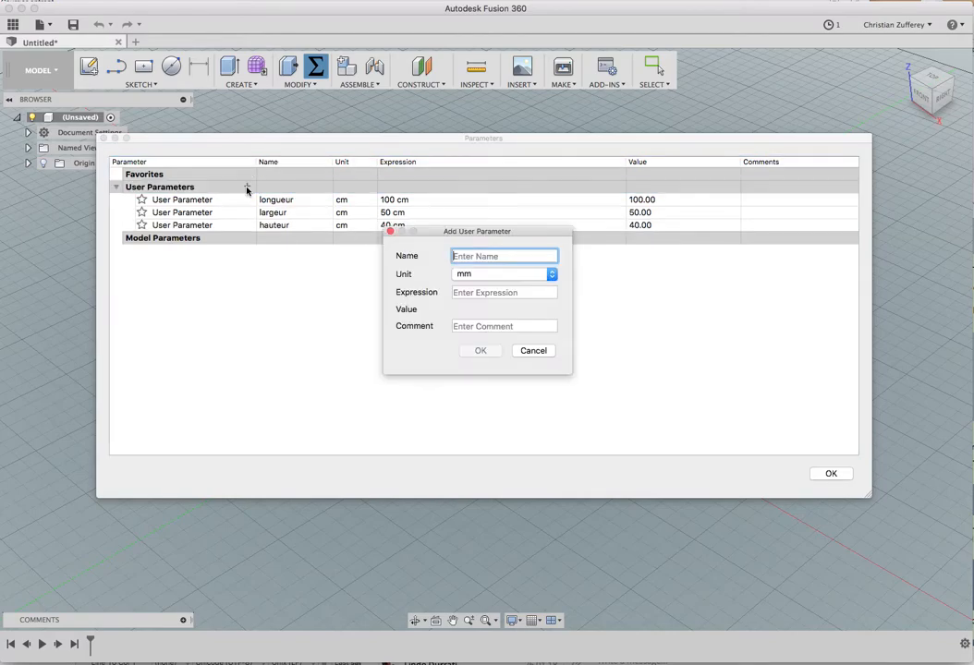
pyautogui.write('épaisseur_plateau')
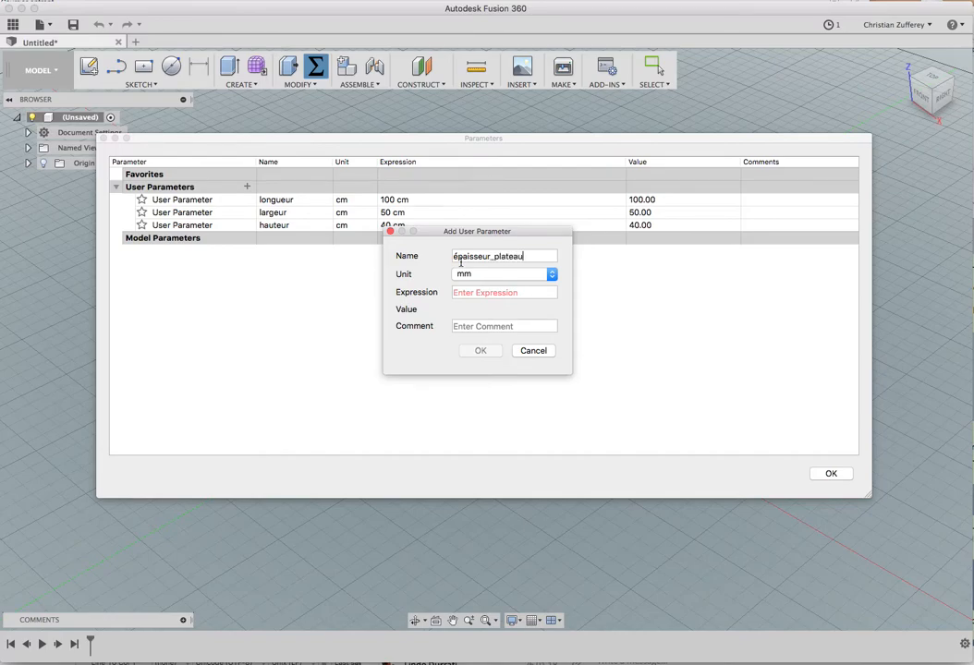
pyautogui.press('Tab')
pyautogui.write('cm')
pyautogui.press('Tab')
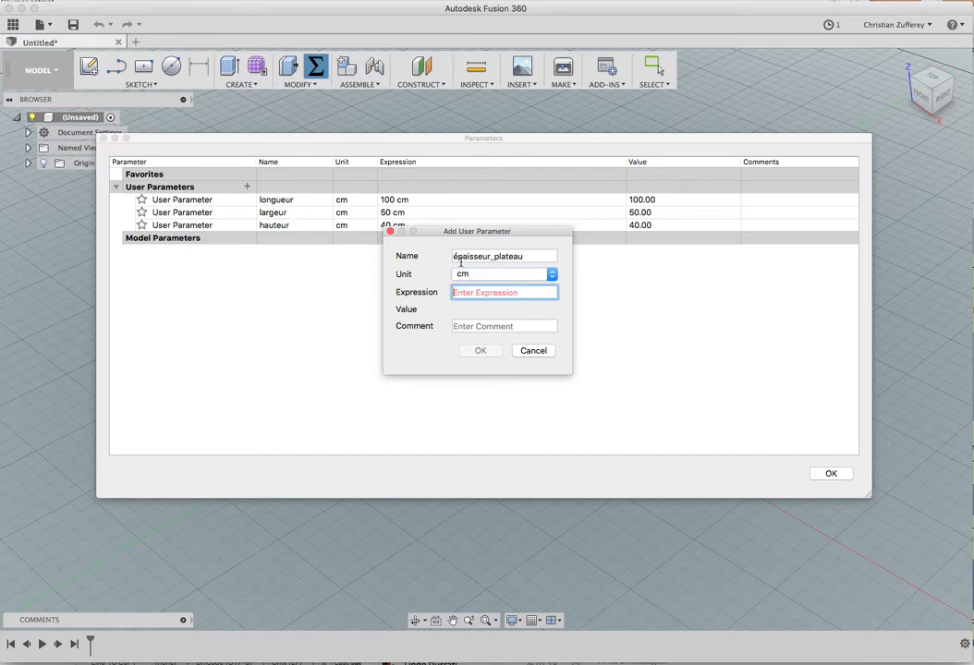
pyautogui.write('5')
pyautogui.press('Return')
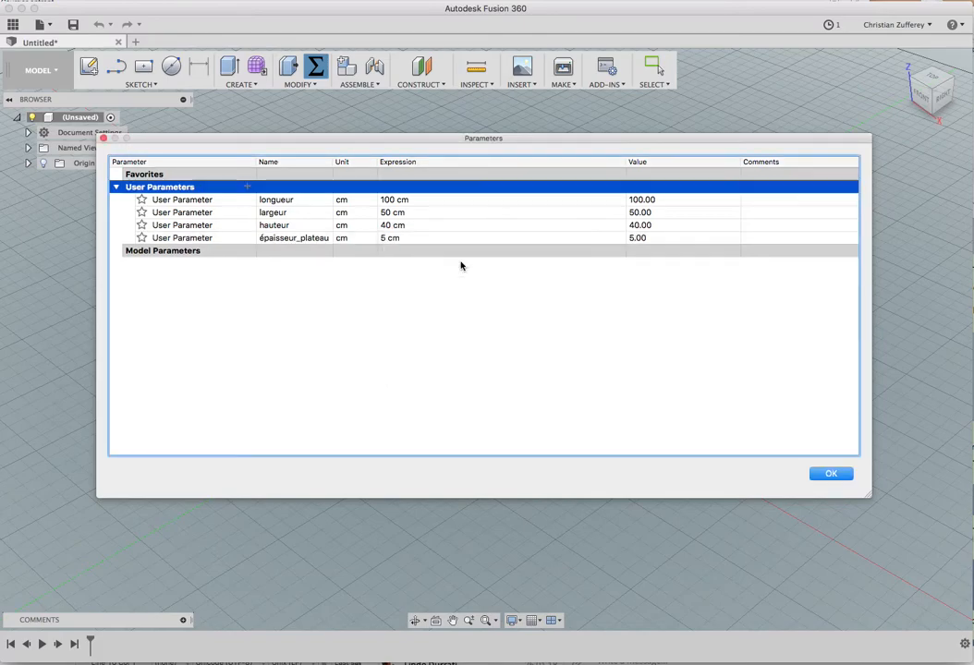
# - Add a user parameter named dim_pieds with unit cm and expression 5, and close the parameters dialog
pyautogui.click(247, 187)
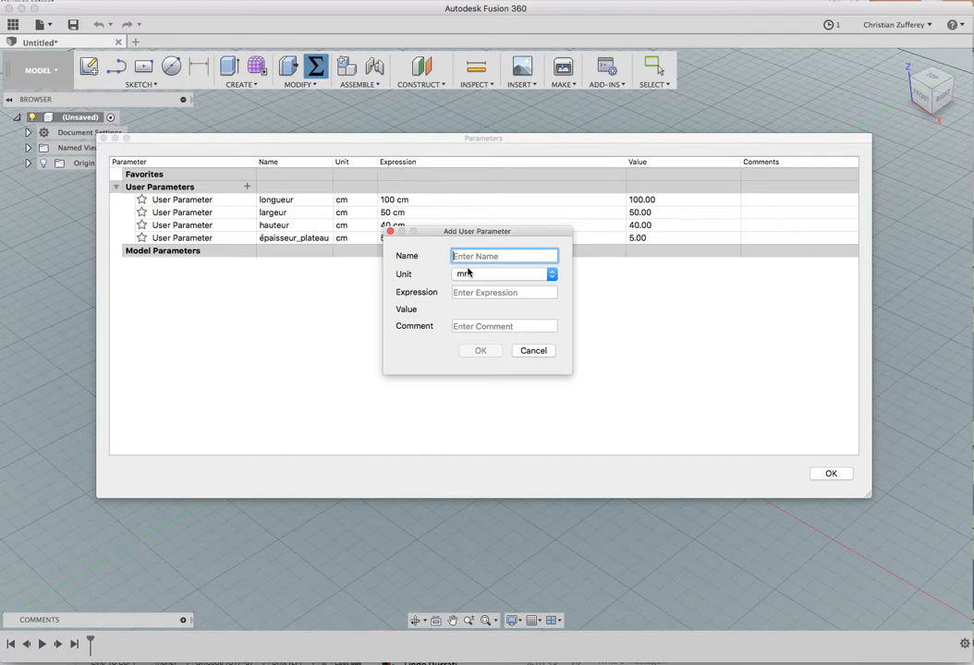
pyautogui.write('dim_pi')
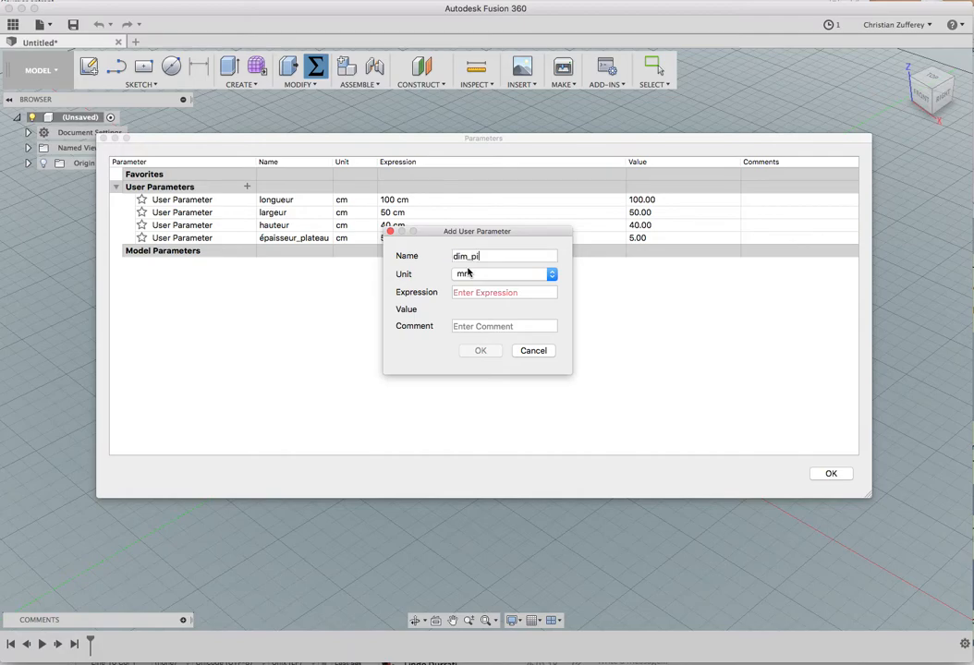
pyautogui.write('eds')
pyautogui.press('Tab')
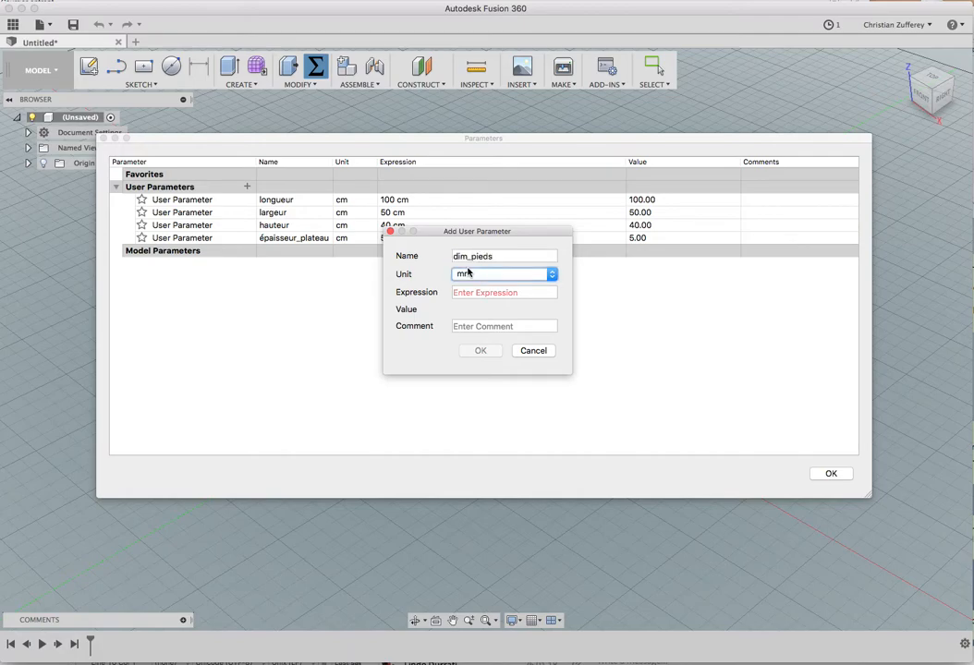
pyautogui.press('Tab')
pyautogui.write('5')
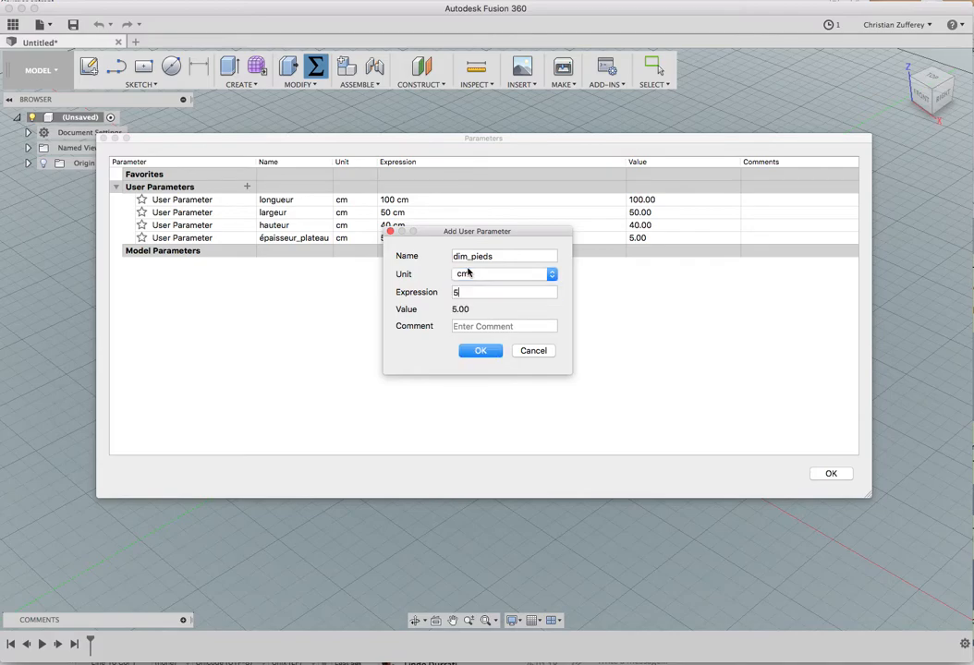
pyautogui.click(483, 350)
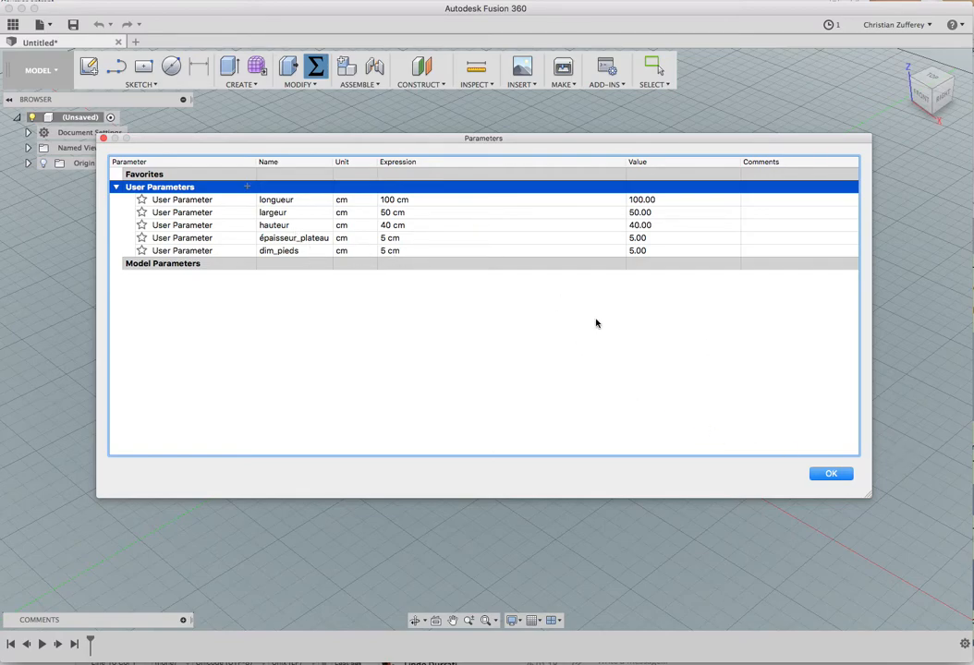
pyautogui.click(829, 478)
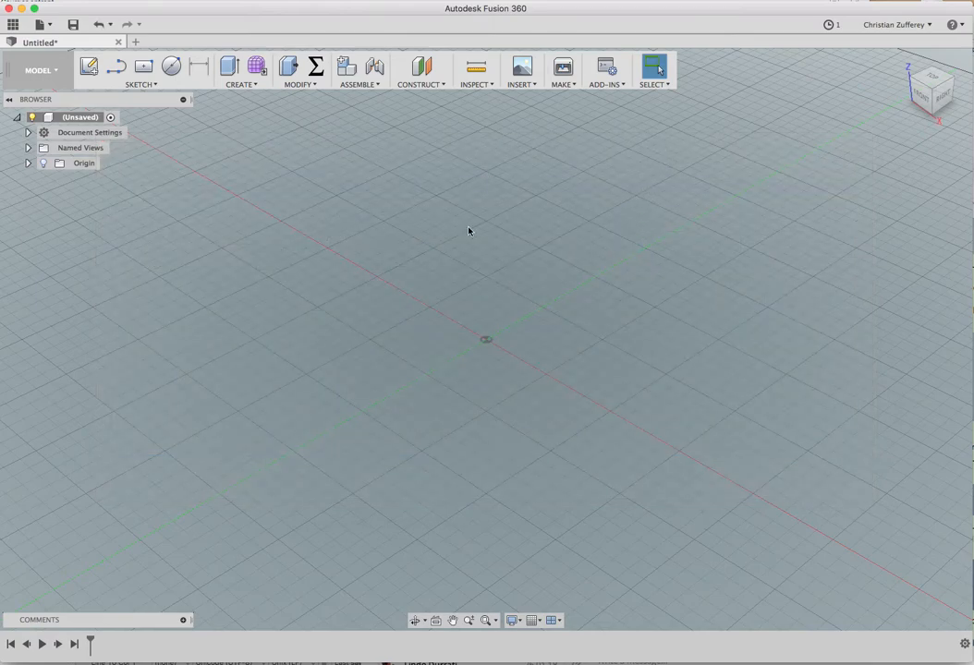
# - Create a new empty, activated component under the root and rename it Plateau
pyautogui.click(350, 69)
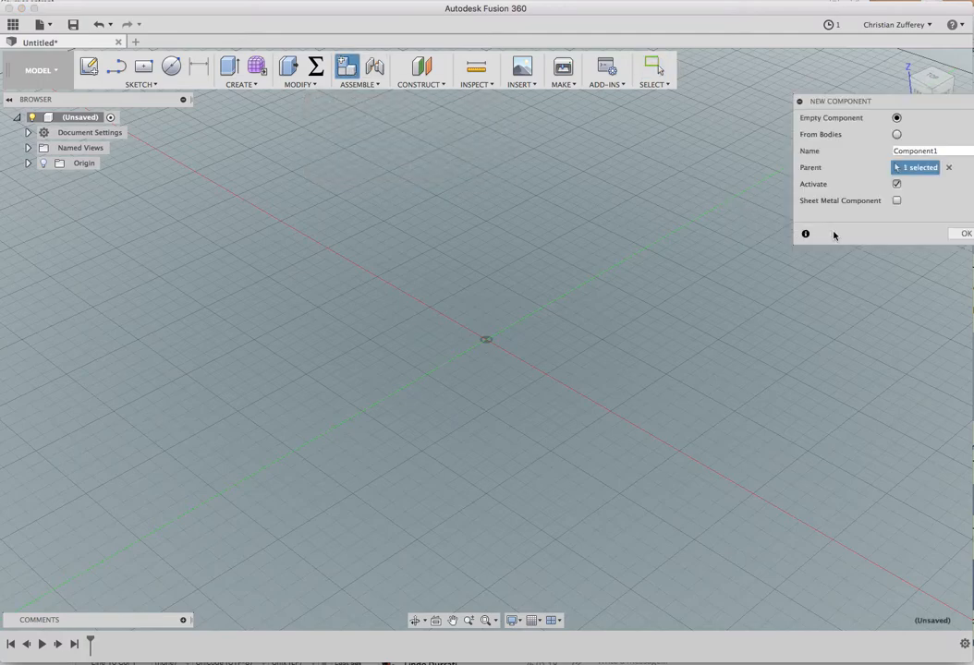
pyautogui.click(962, 235)
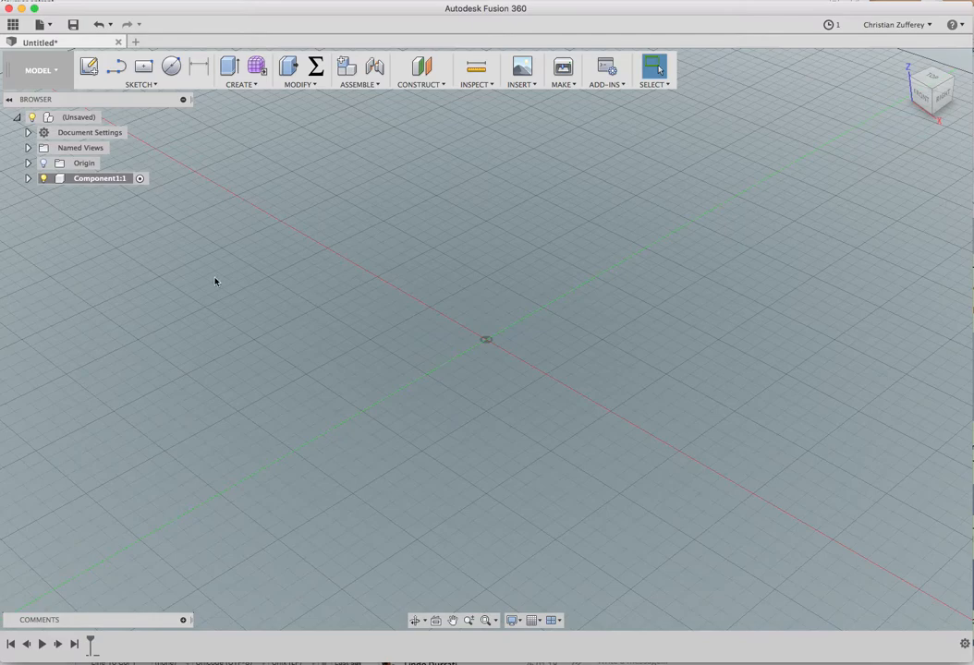
pyautogui.doubleClick(99, 179)
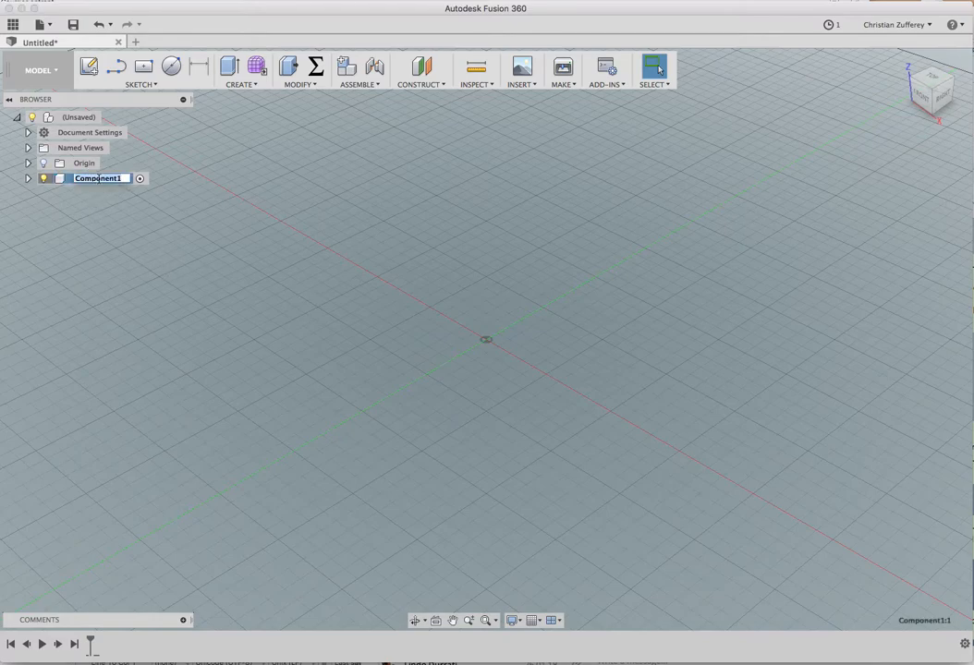
pyautogui.write('Plateau')
pyautogui.press('Return')
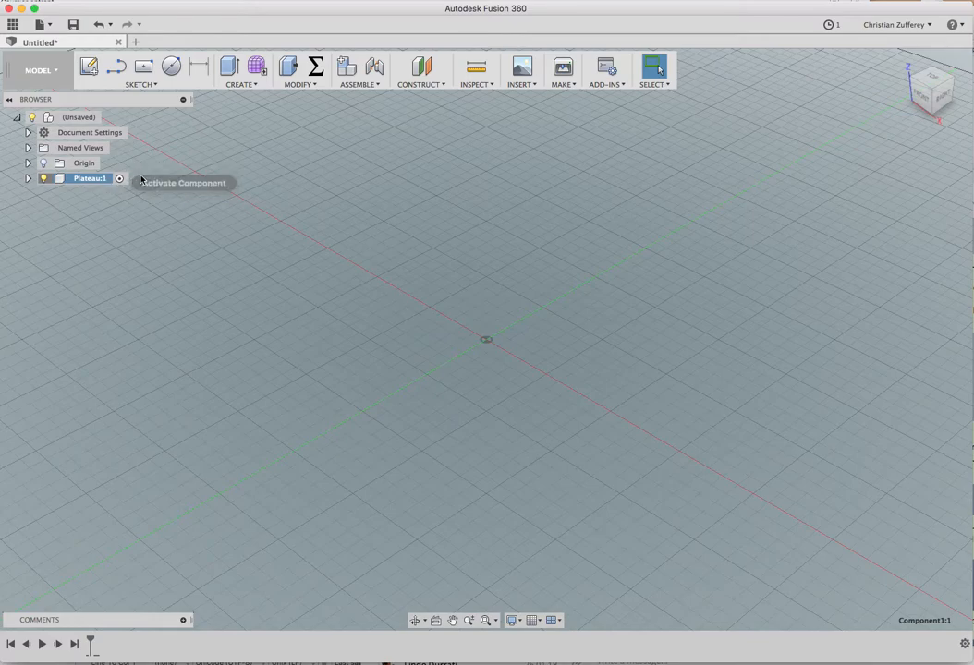
# - Sketch a center rectangle on the horizontal XY plane, centred on the origin, with height largeur and width longueur
pyautogui.click(88, 67)
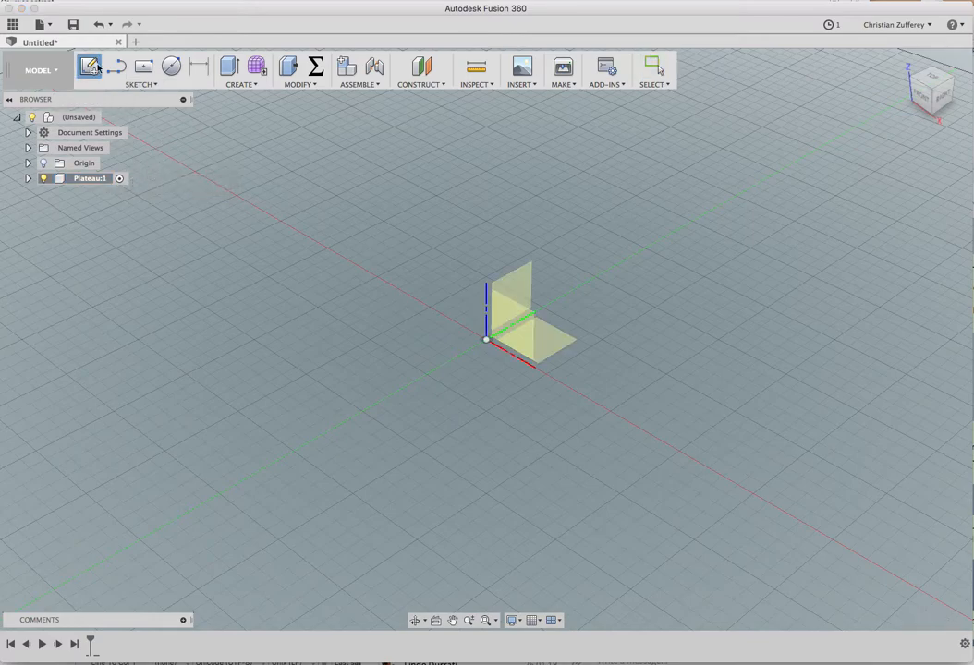
pyautogui.click(557, 344)
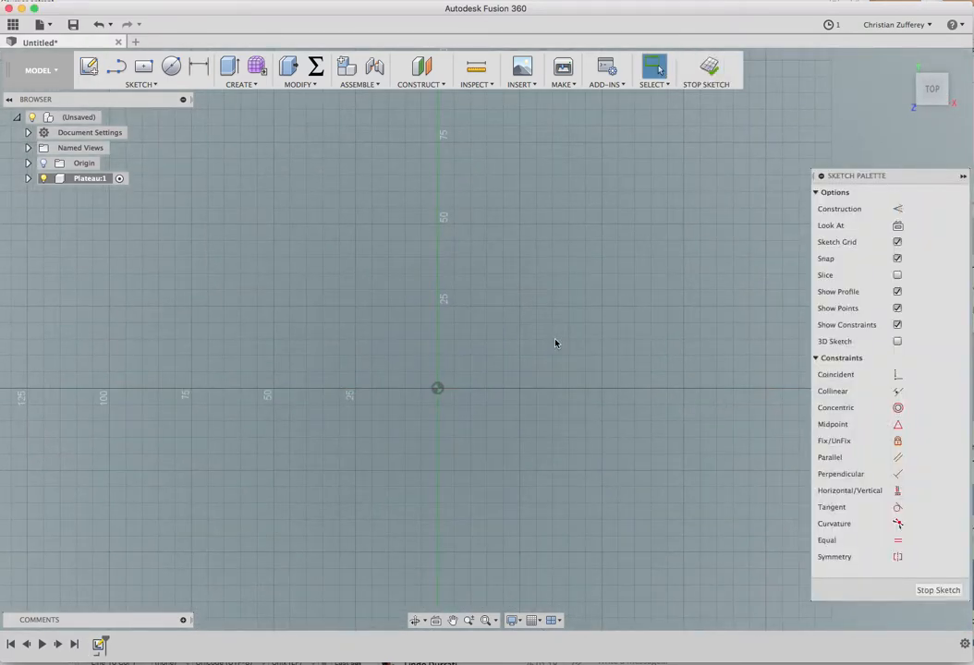
pyautogui.click(143, 67)
pyautogui.click(438, 390)
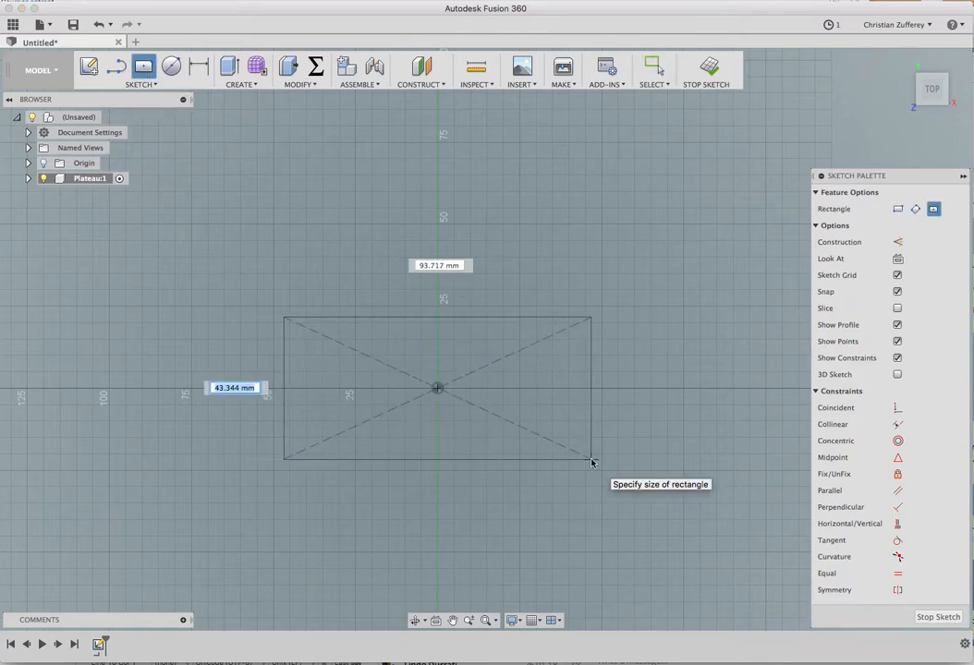
pyautogui.write('la')
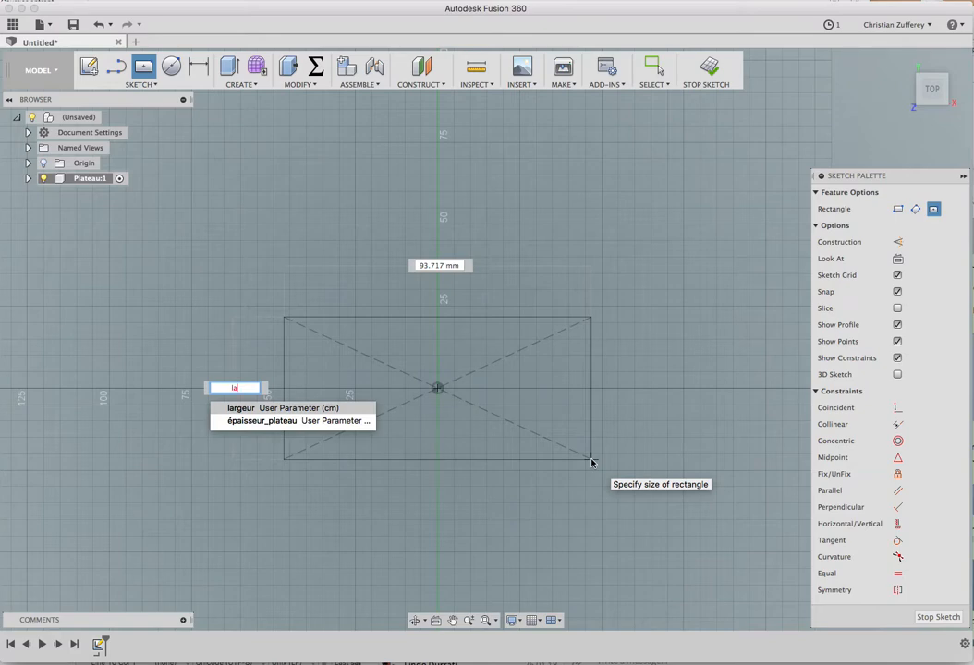
pyautogui.press('Return')
pyautogui.press('Tab')
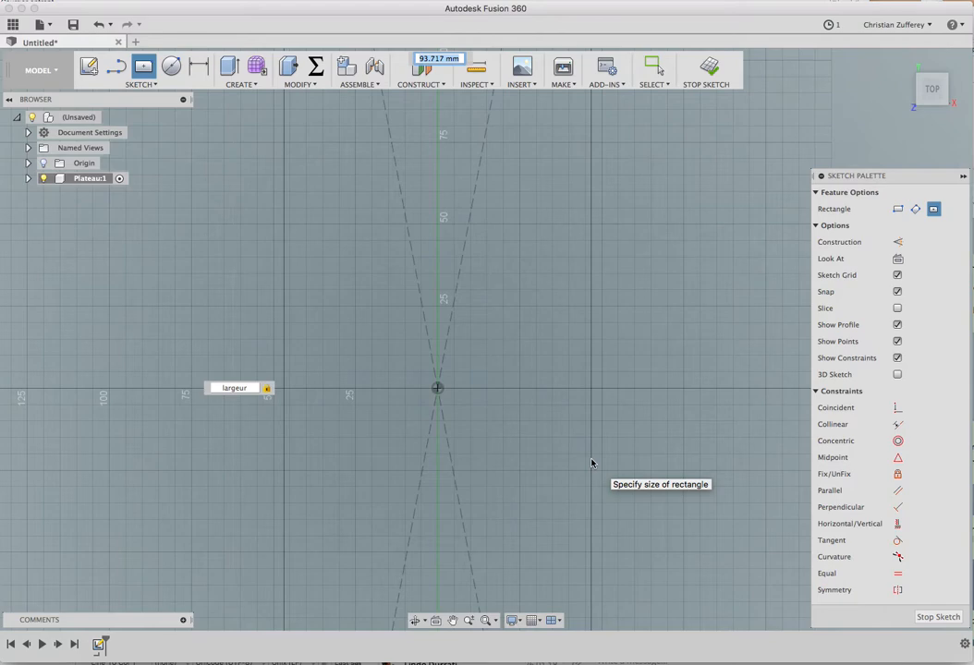
pyautogui.write('long')
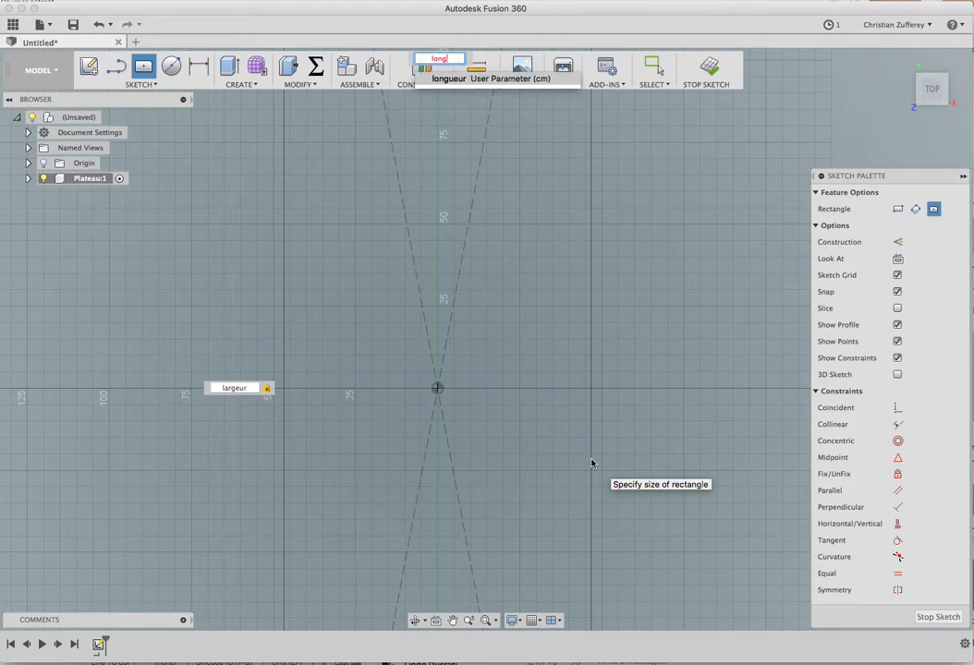
pyautogui.press('Return')
pyautogui.press('Return')
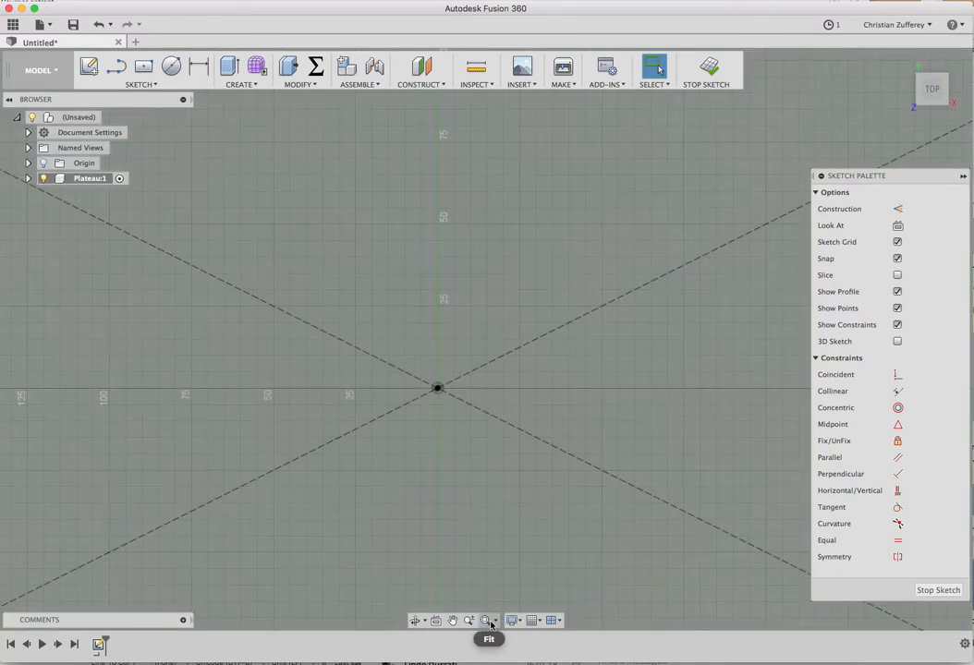
pyautogui.click(494, 621)
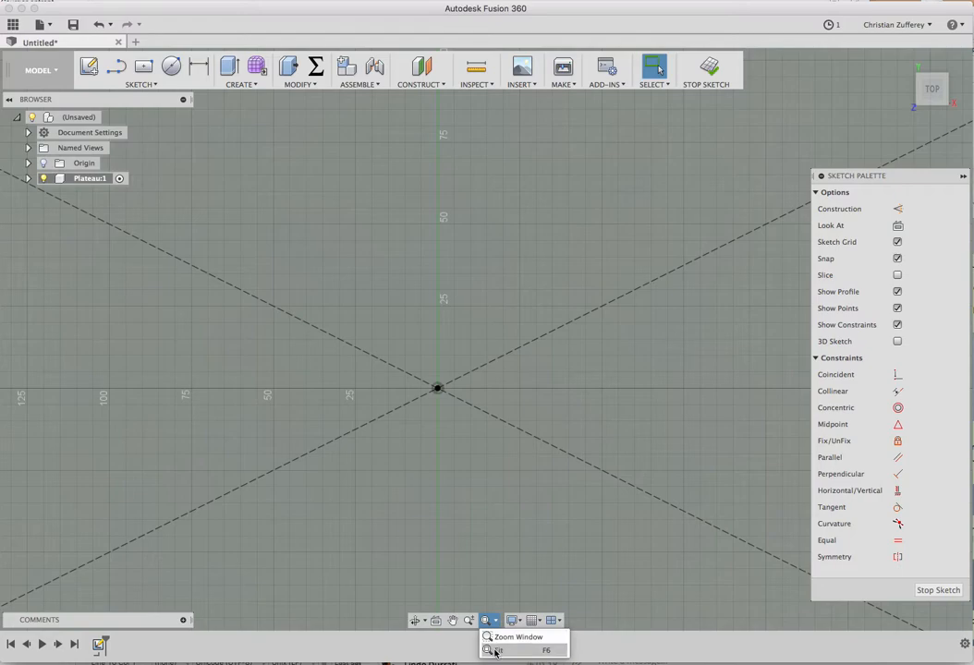
# - Finish the sketch and extrude the rectangle upward by épaisseur_plateau as a new body, and review the user parameters list
pyautogui.click(496, 651)
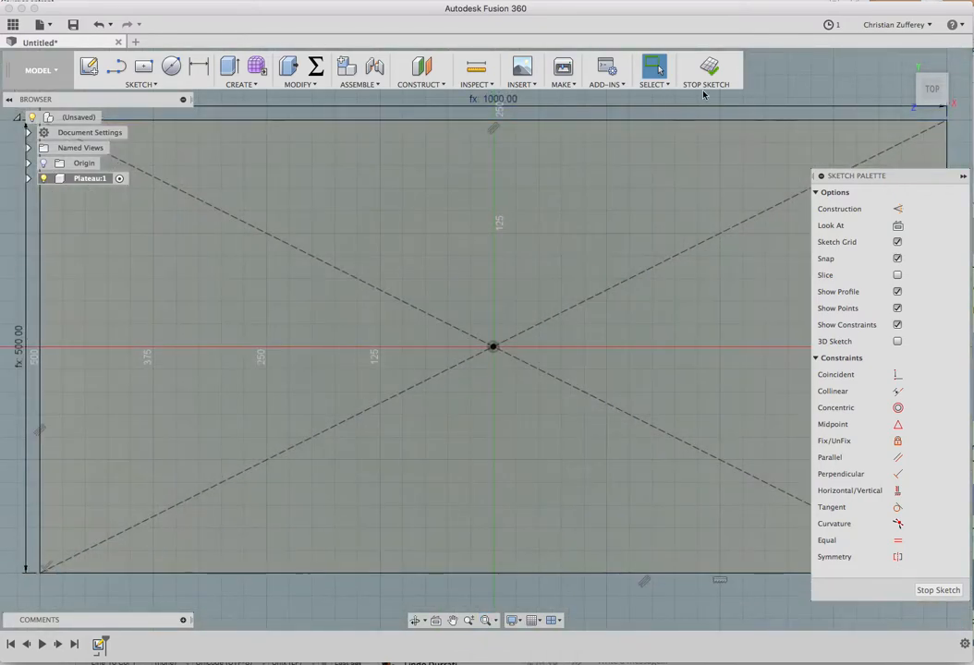
pyautogui.click(709, 70)
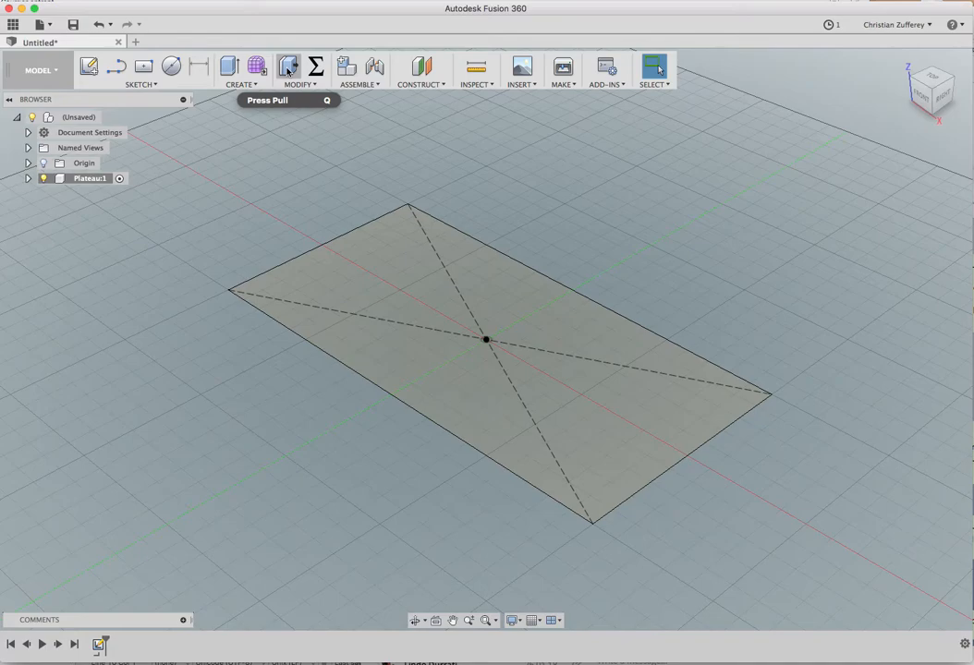
pyautogui.click(288, 71)
pyautogui.click(442, 317)
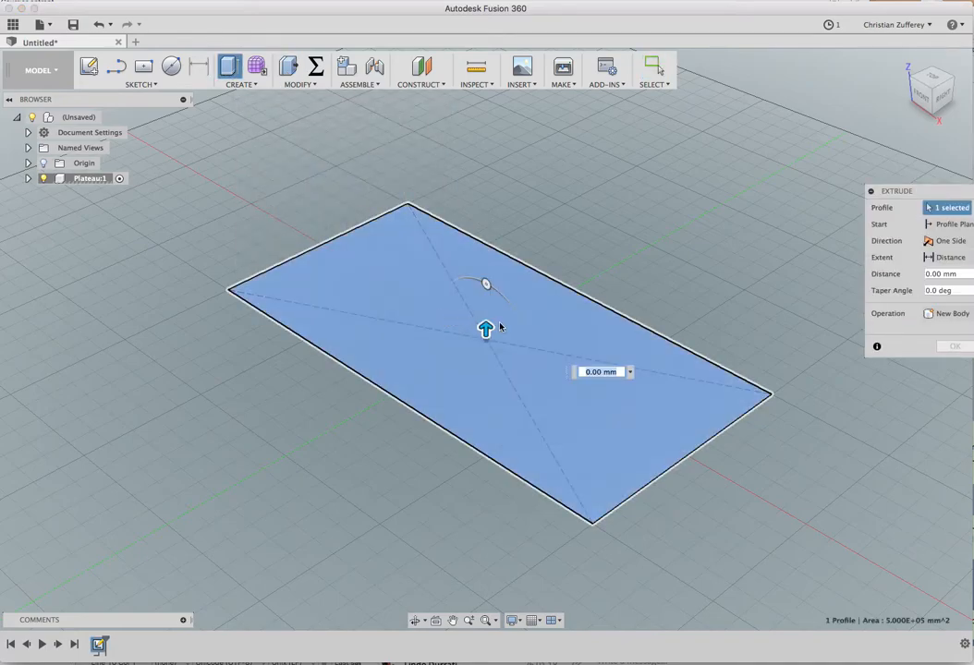
pyautogui.moveTo(487, 328); pyautogui.dragTo(488, 288)
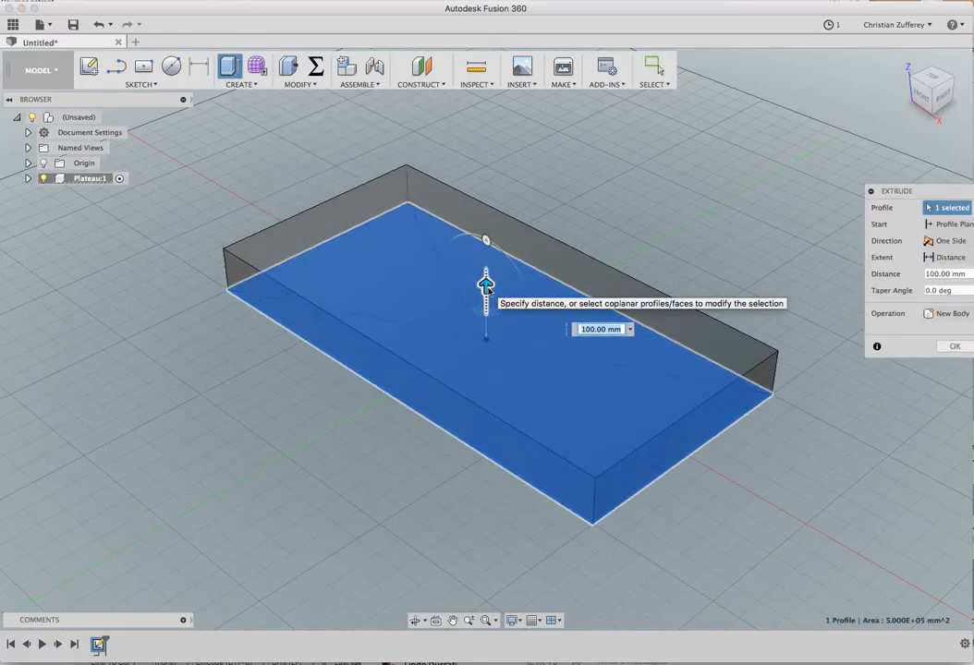
pyautogui.write('5')
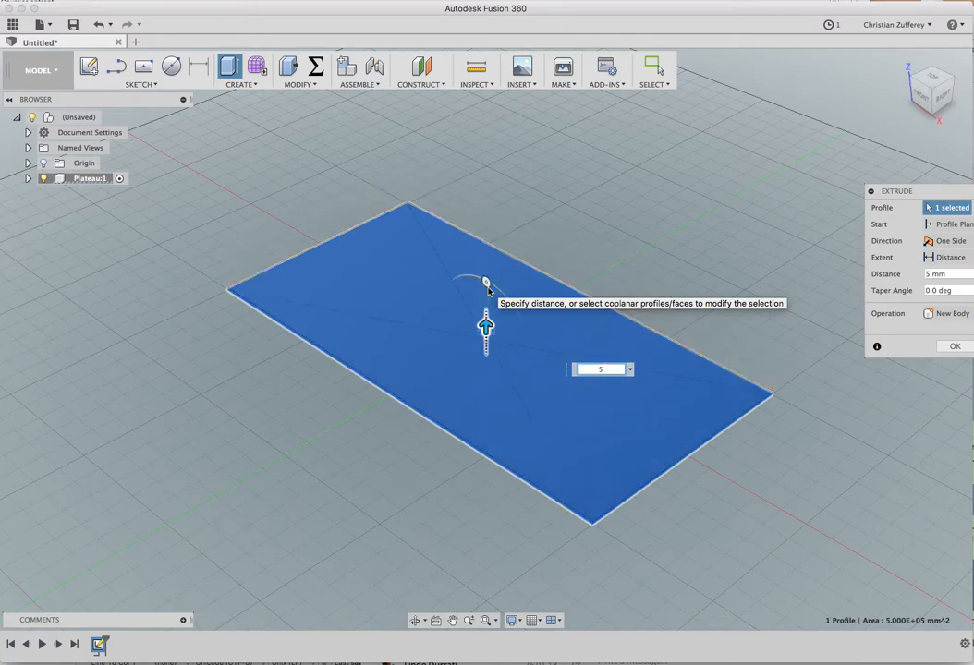
pyautogui.press('BackSpace')
pyautogui.write('épaisseur_plateau')
pyautogui.press('Return')
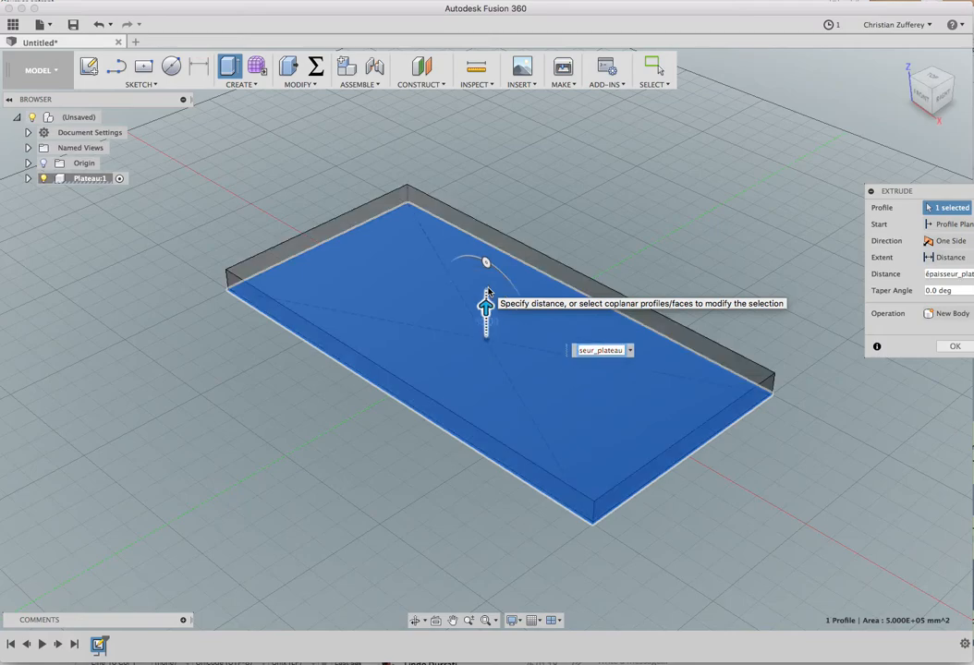
pyautogui.press('Return')
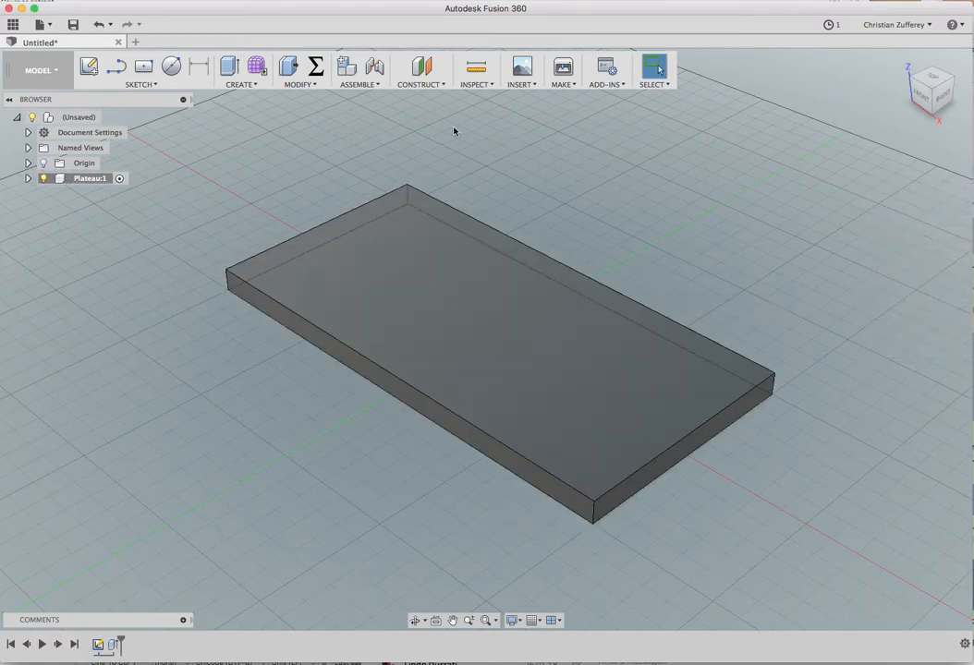
pyautogui.click(316, 66)
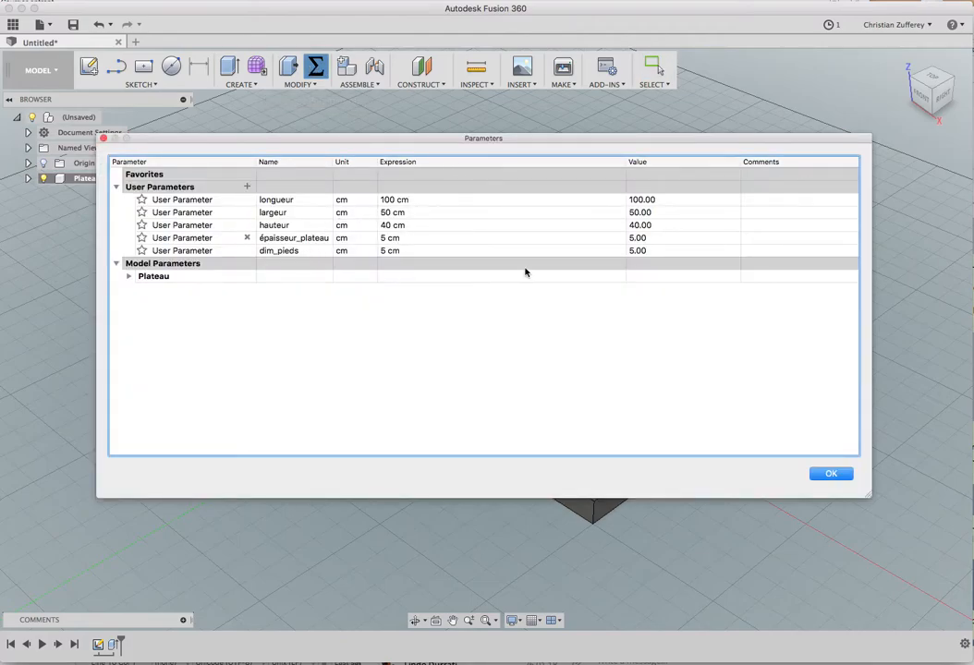
pyautogui.click(835, 475)
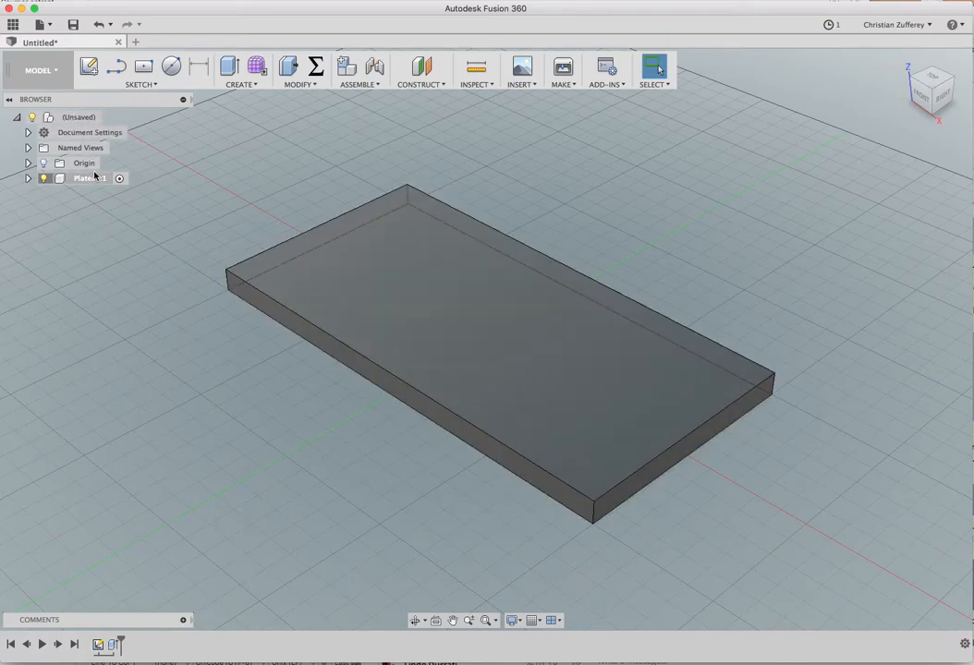
# - Activate the root component, create a new component under it and rename it Pied
pyautogui.click(72, 118)
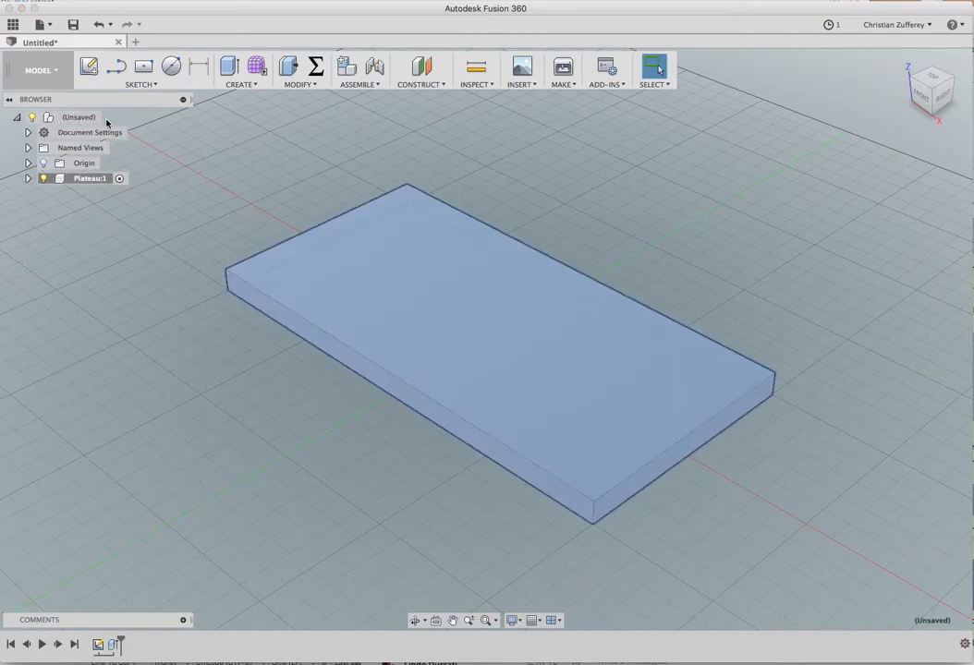
pyautogui.click(110, 117)
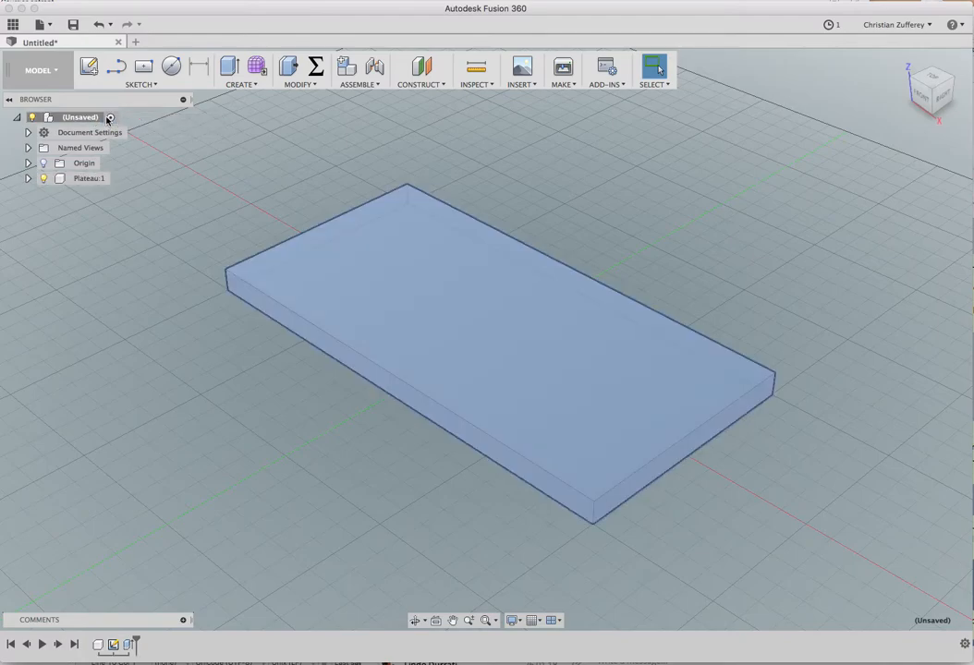
pyautogui.rightClick(80, 120)
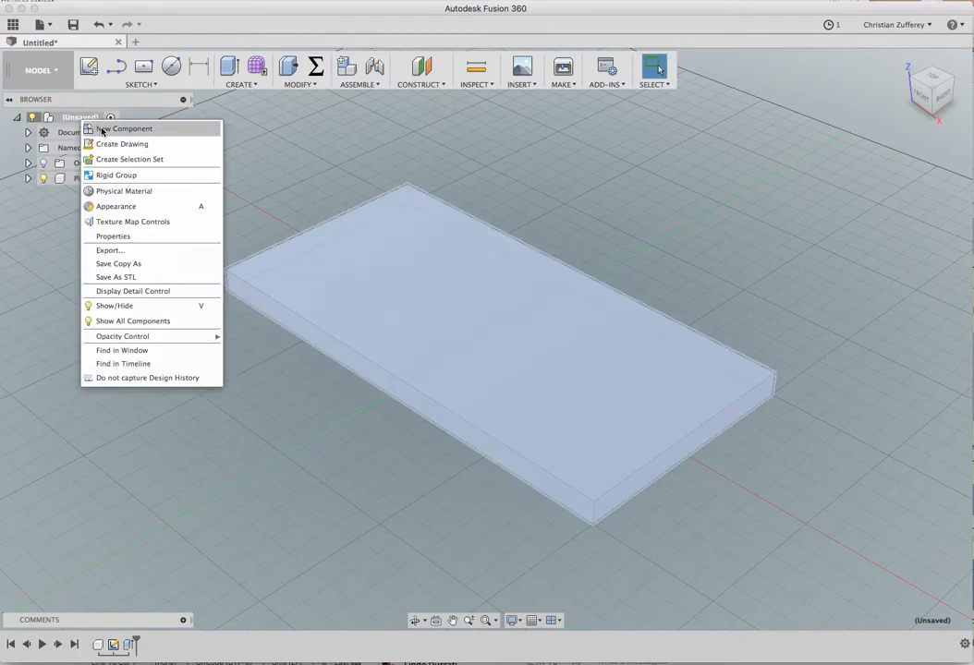
pyautogui.click(100, 130)
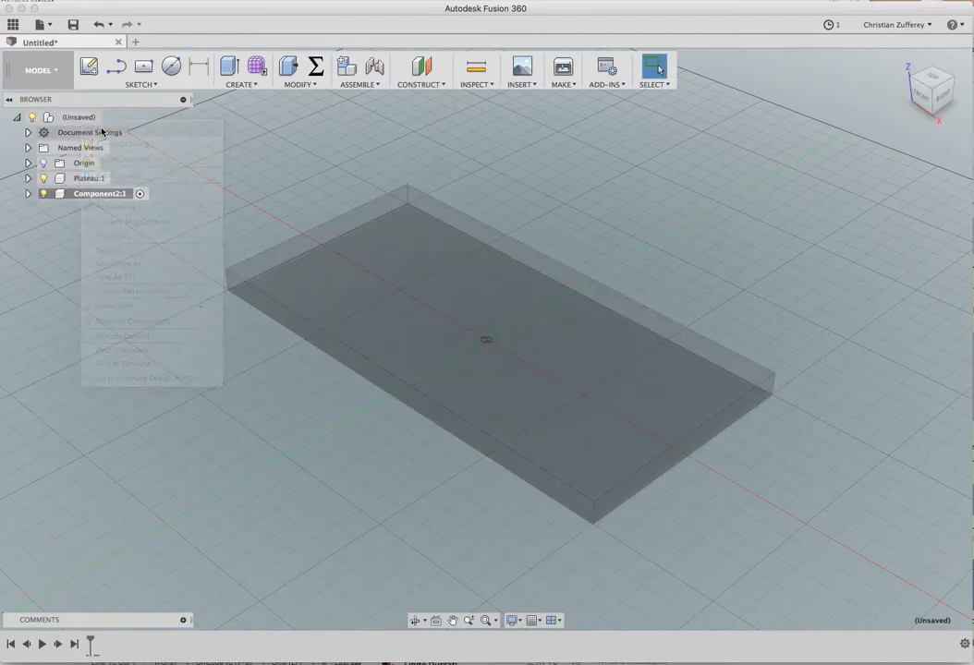
pyautogui.click(102, 195)
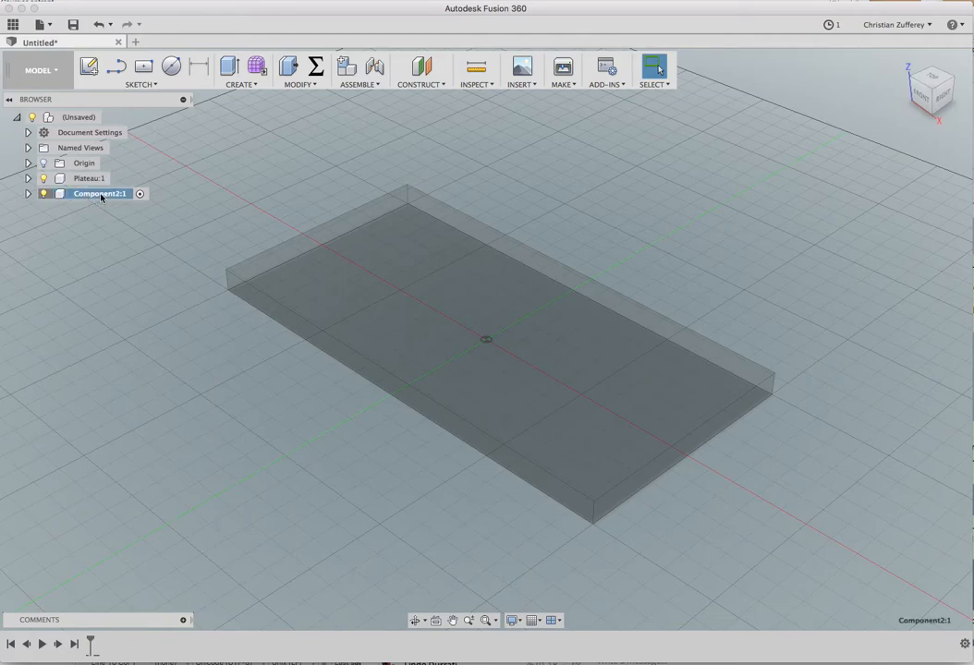
pyautogui.doubleClick(101, 195)
pyautogui.write('Pied')
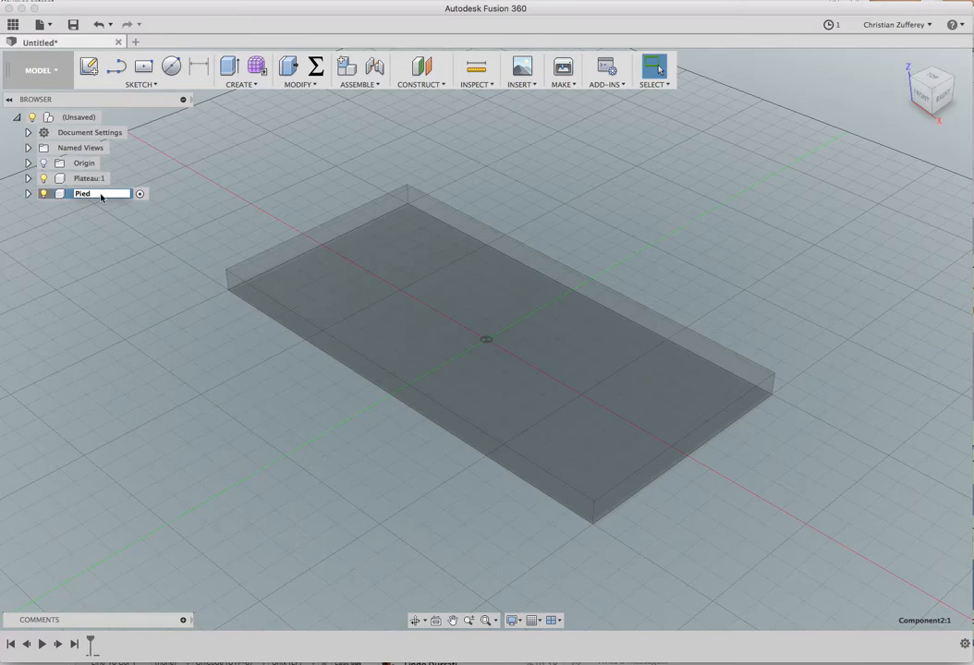
pyautogui.press('Return')
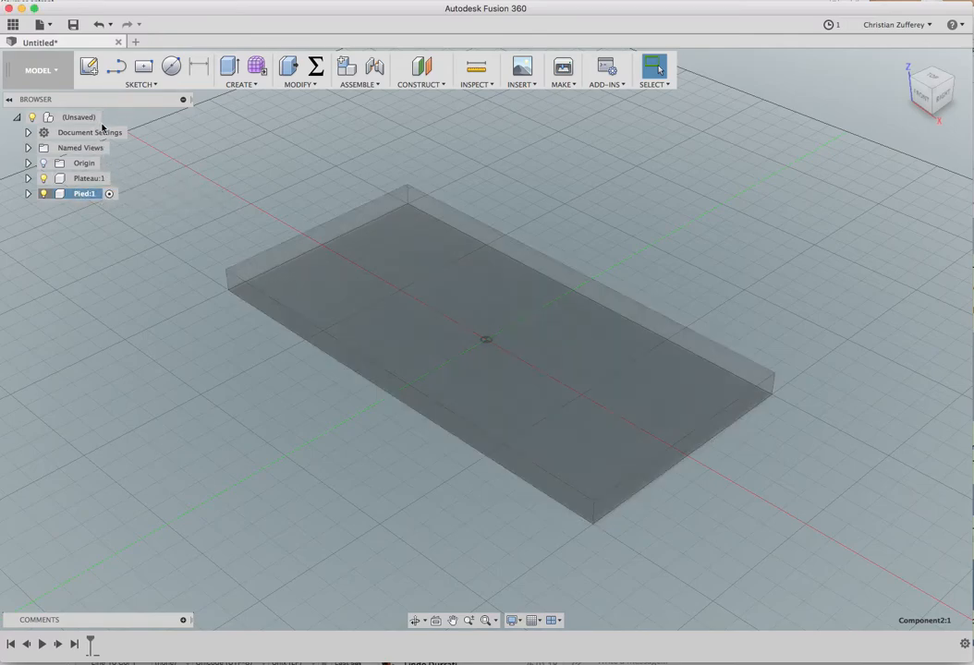
# - Hide Plateau and sketch a center rectangle on the horizontal XY plane, centred on the origin, with height and width dim_pieds
pyautogui.click(44, 179)
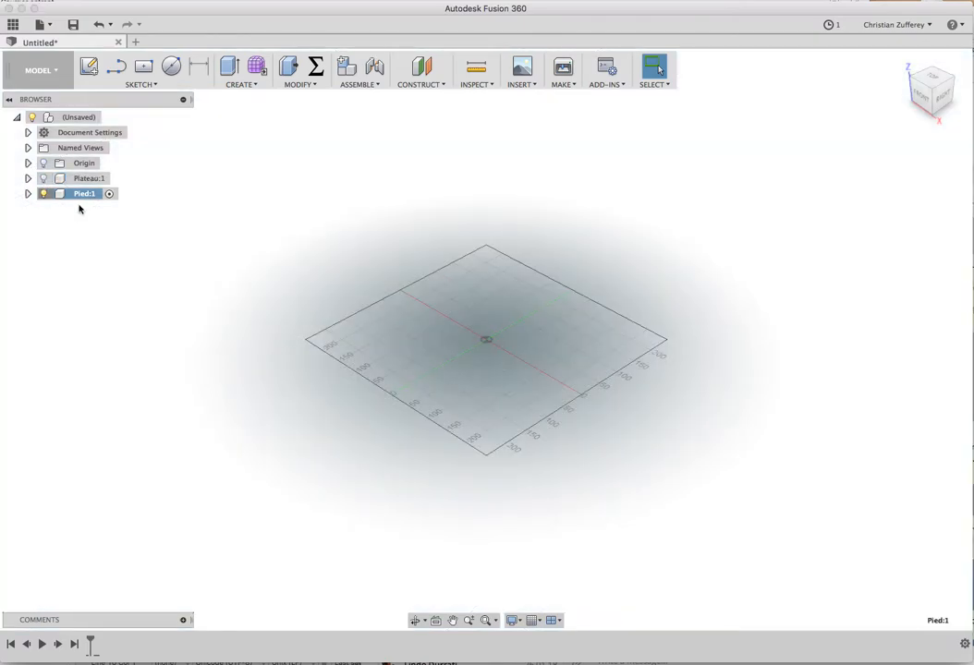
pyautogui.click(89, 66)
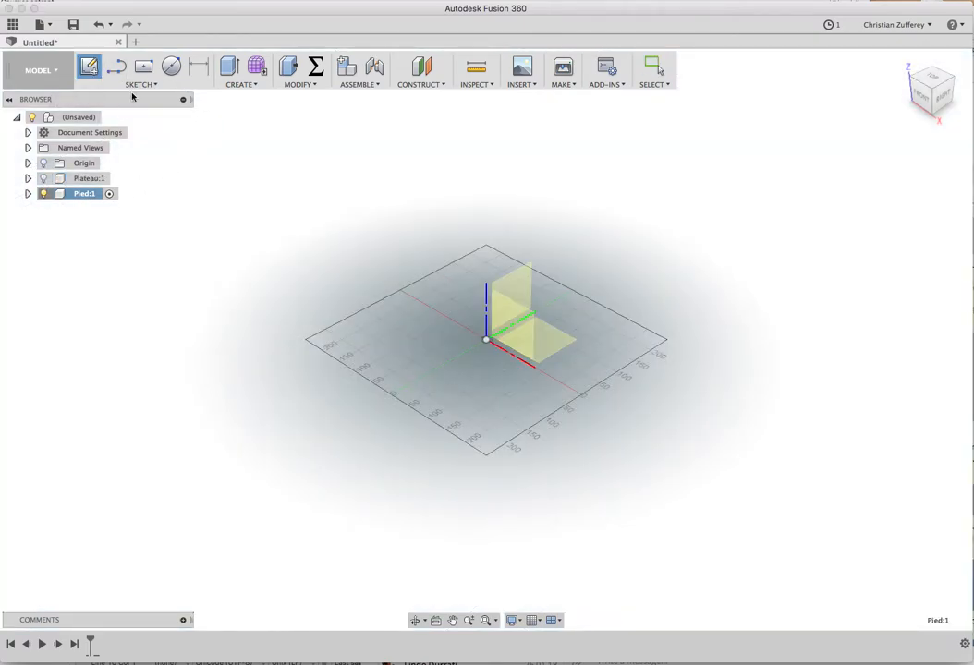
pyautogui.click(545, 344)
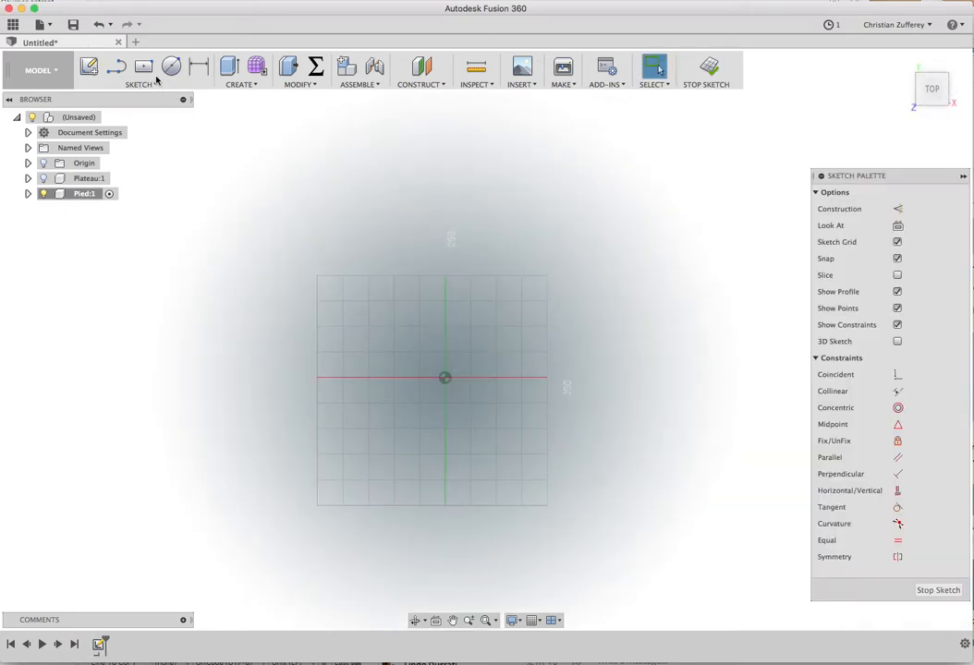
pyautogui.click(144, 67)
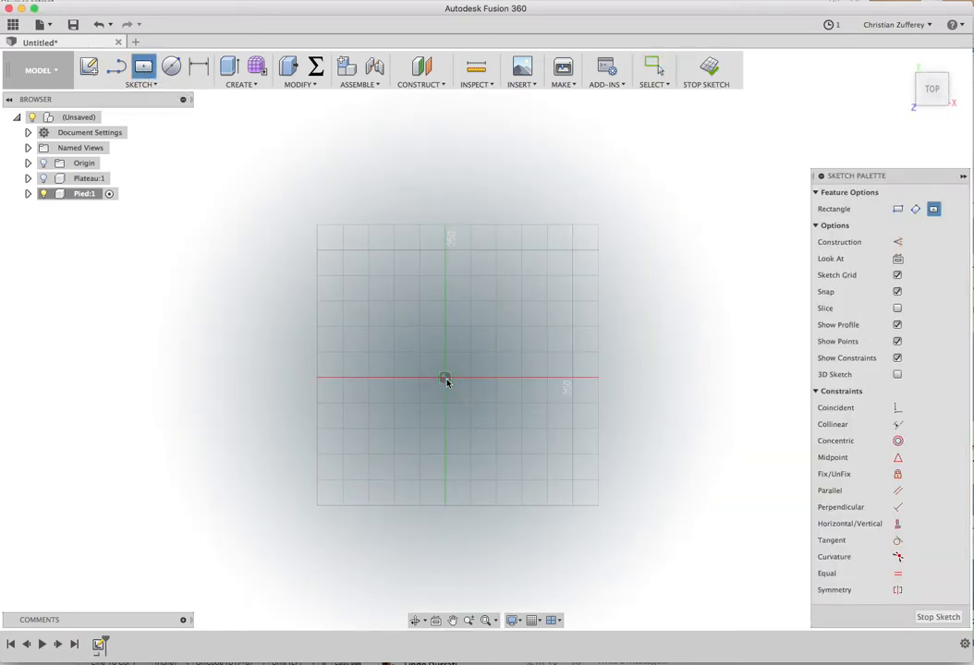
pyautogui.click(445, 378)
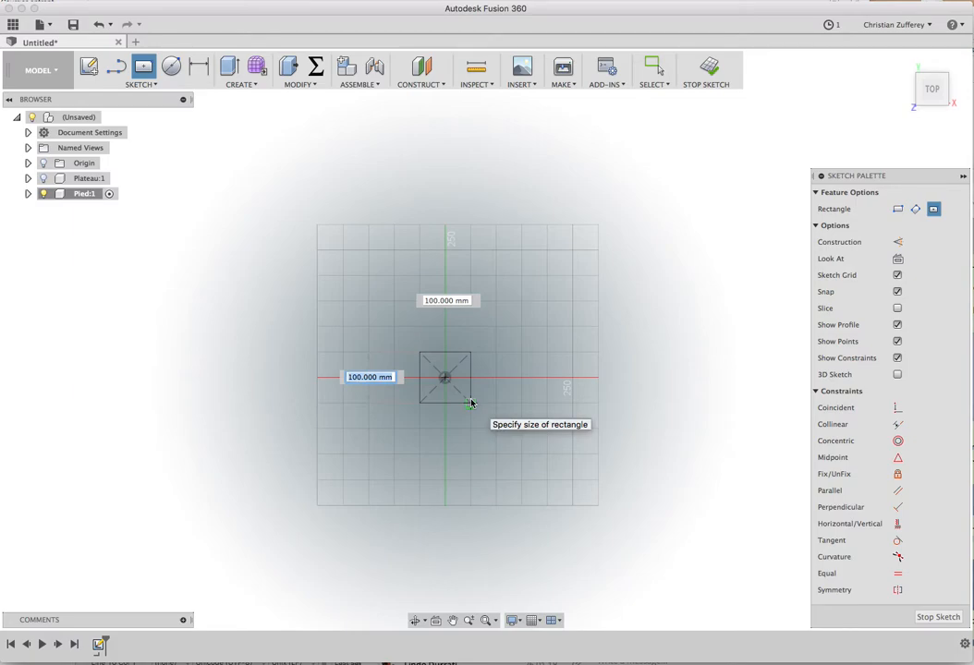
pyautogui.write('di')
pyautogui.click(471, 399)
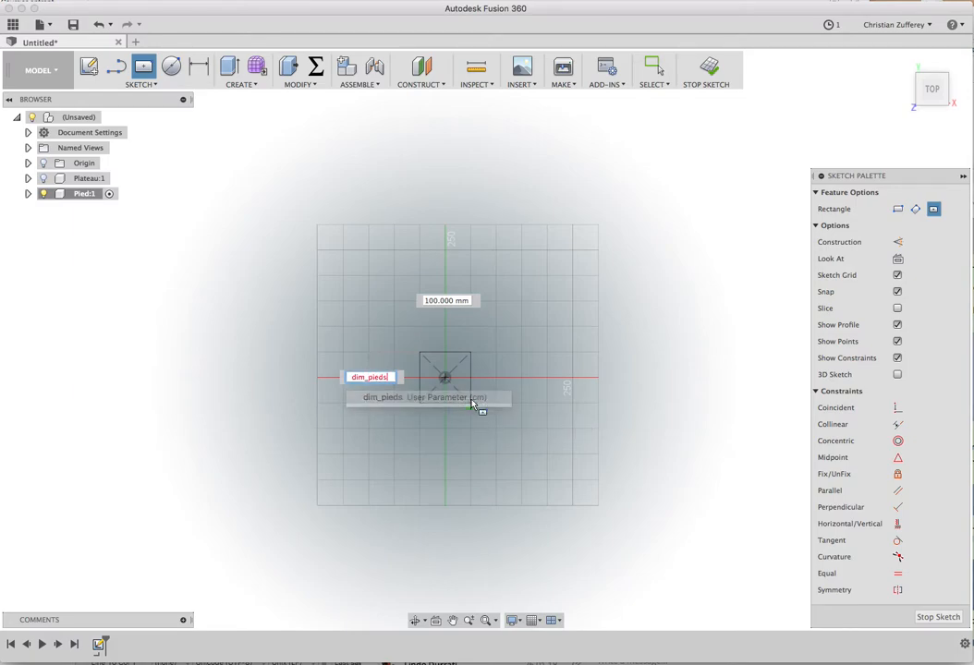
pyautogui.press('Tab')
pyautogui.write('di')
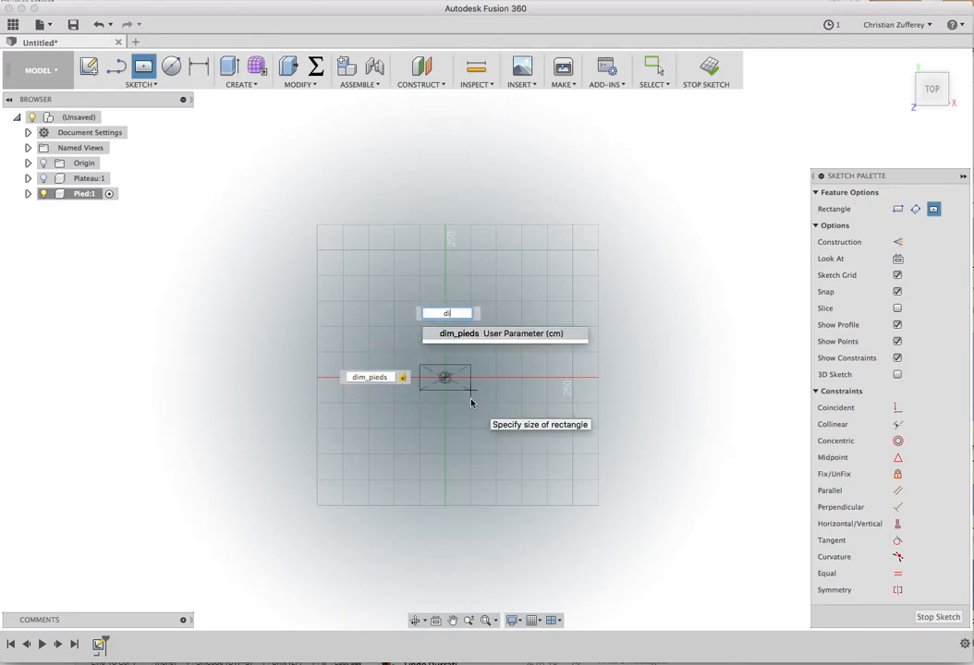
pyautogui.press('Return')
pyautogui.press('Return')
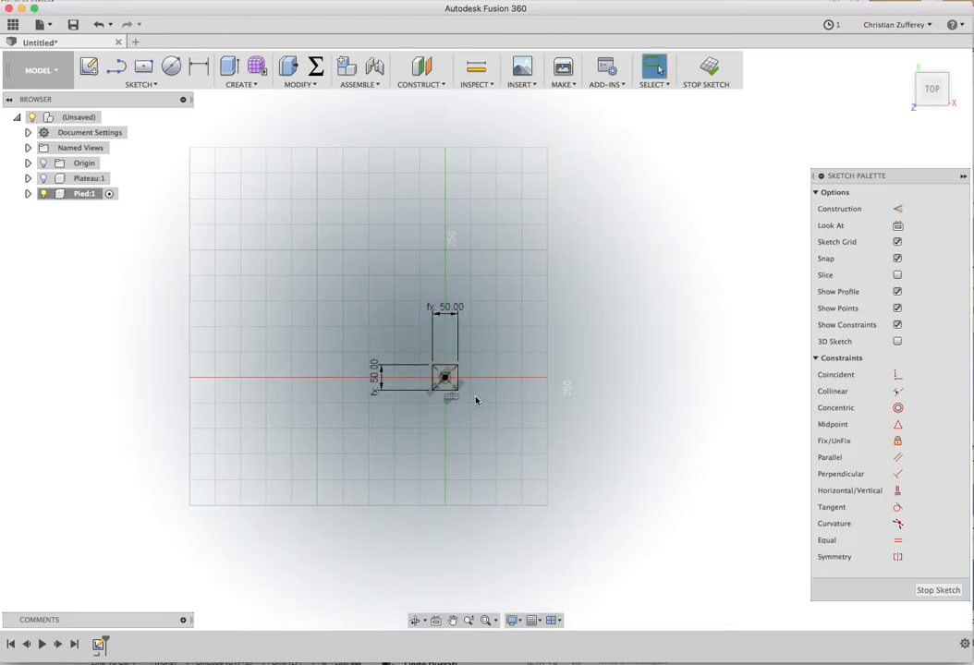
pyautogui.click(710, 73)
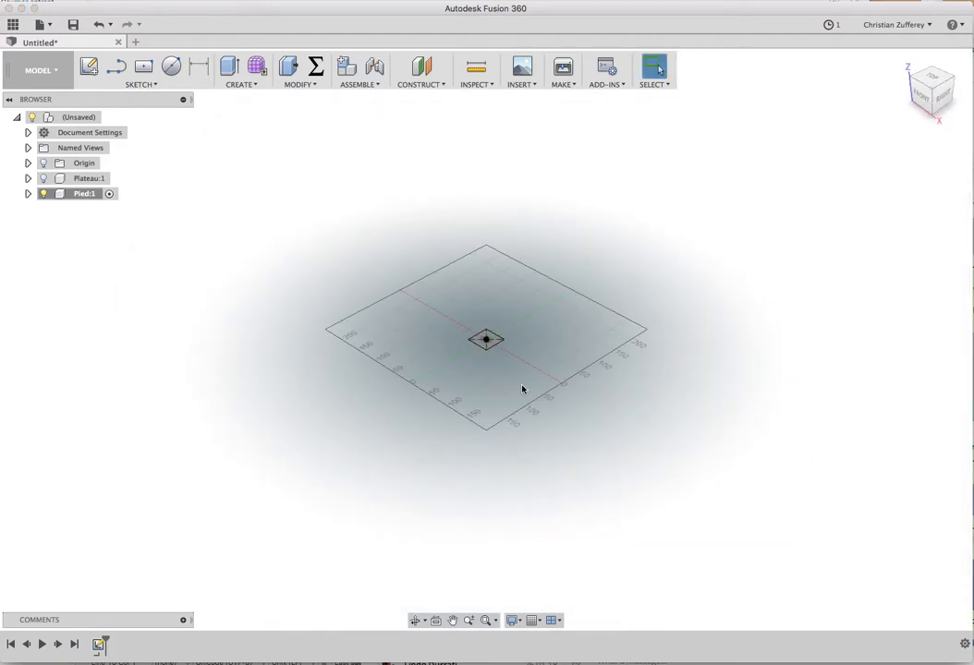
# - Extrude the leg's square profile upward by hauteur-épaisseur_plateau as a new body
pyautogui.click(287, 66)
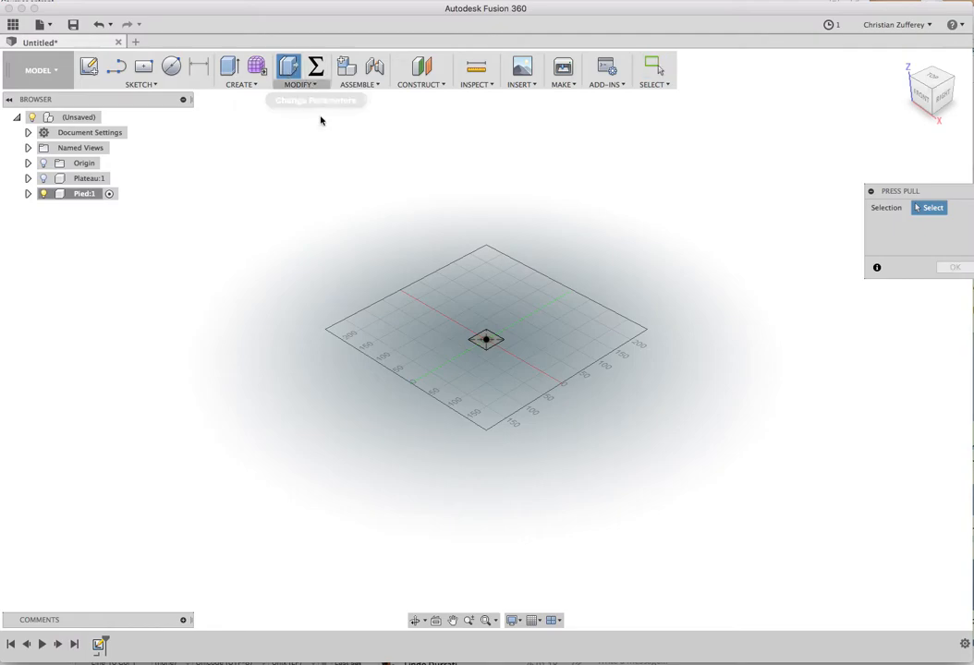
pyautogui.click(477, 339)
pyautogui.moveTo(487, 324); pyautogui.dragTo(487, 275)
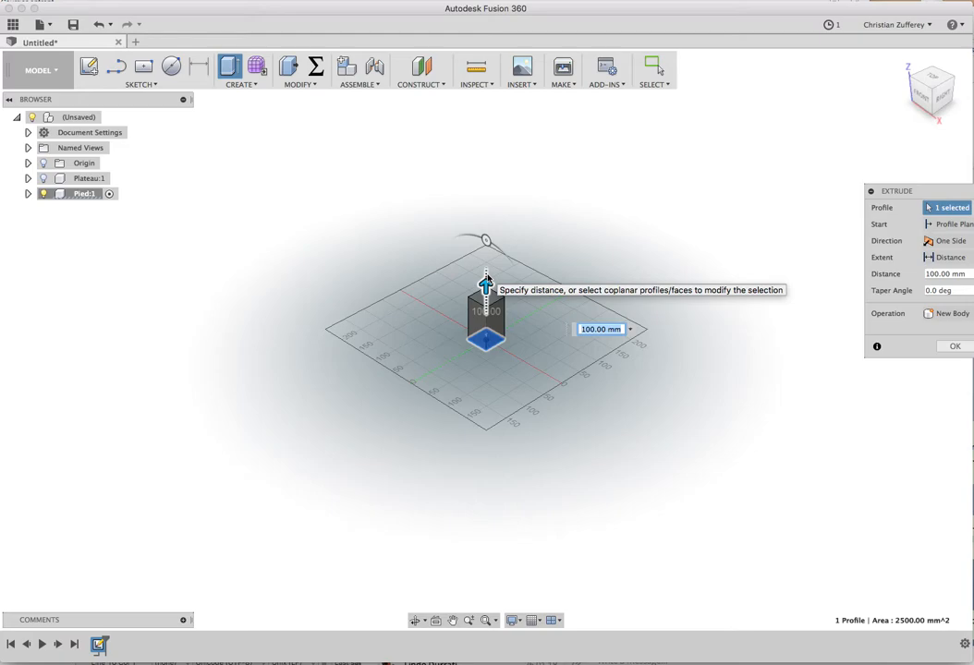
pyautogui.write('h')
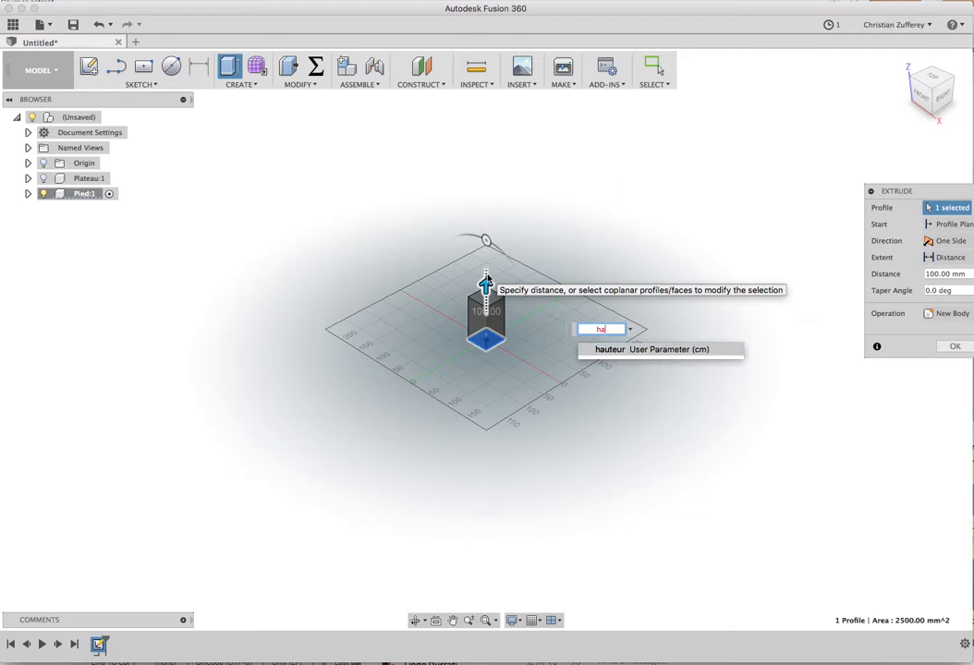
pyautogui.write('a')
pyautogui.press('Return')
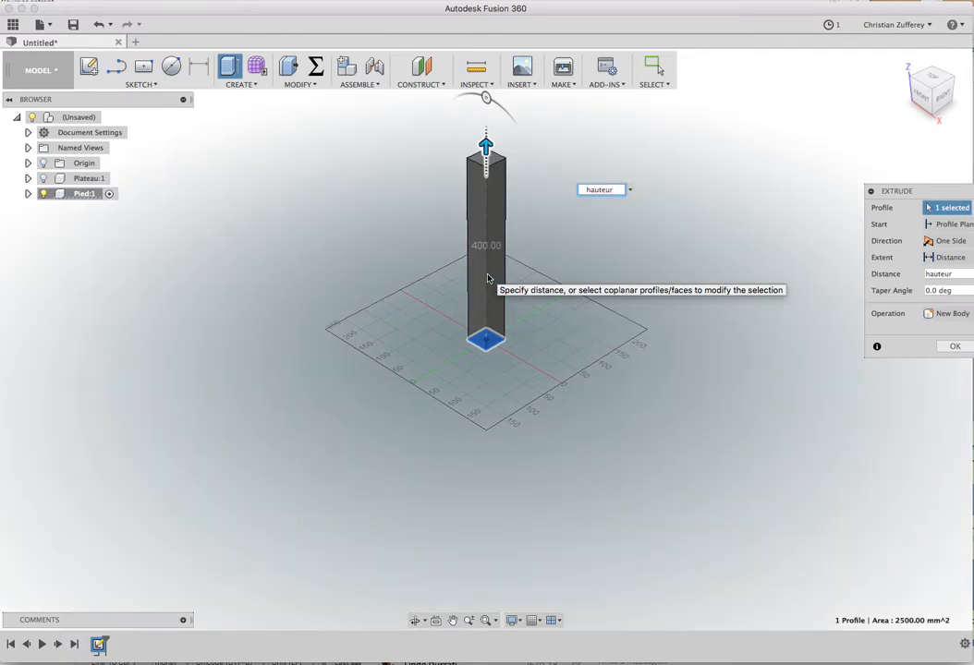
pyautogui.write('-di')
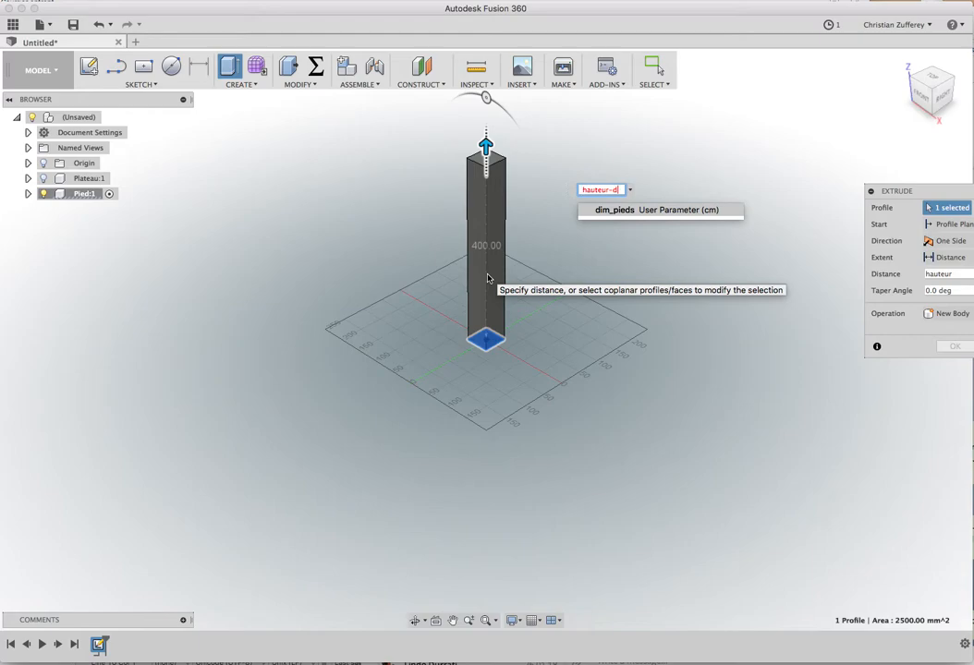
pyautogui.press('BackSpace')
pyautogui.press('BackSpace')
pyautogui.write('ép')
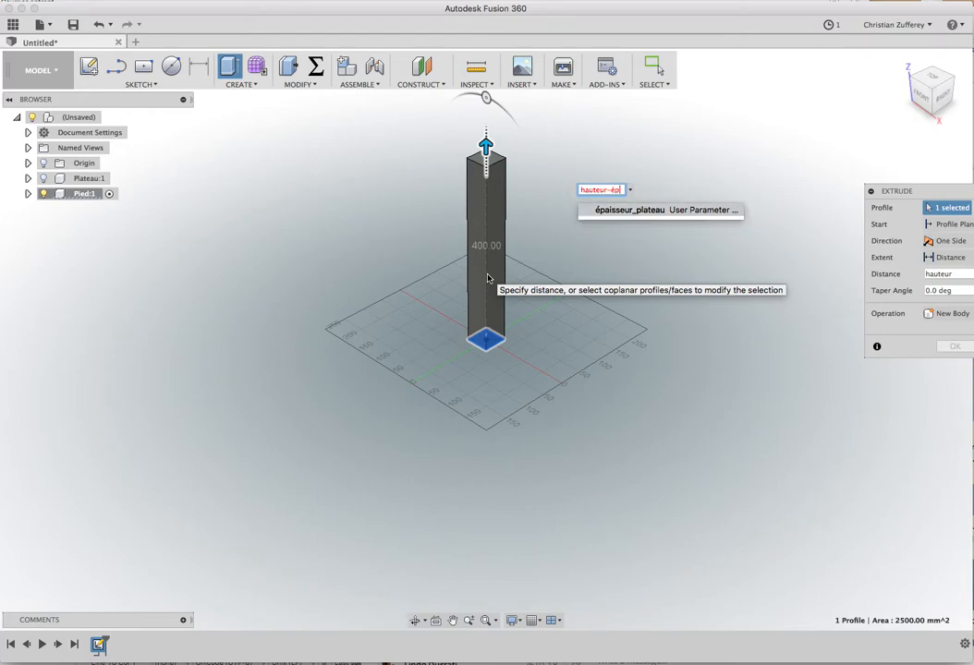
pyautogui.press('Return')
pyautogui.press('Return')
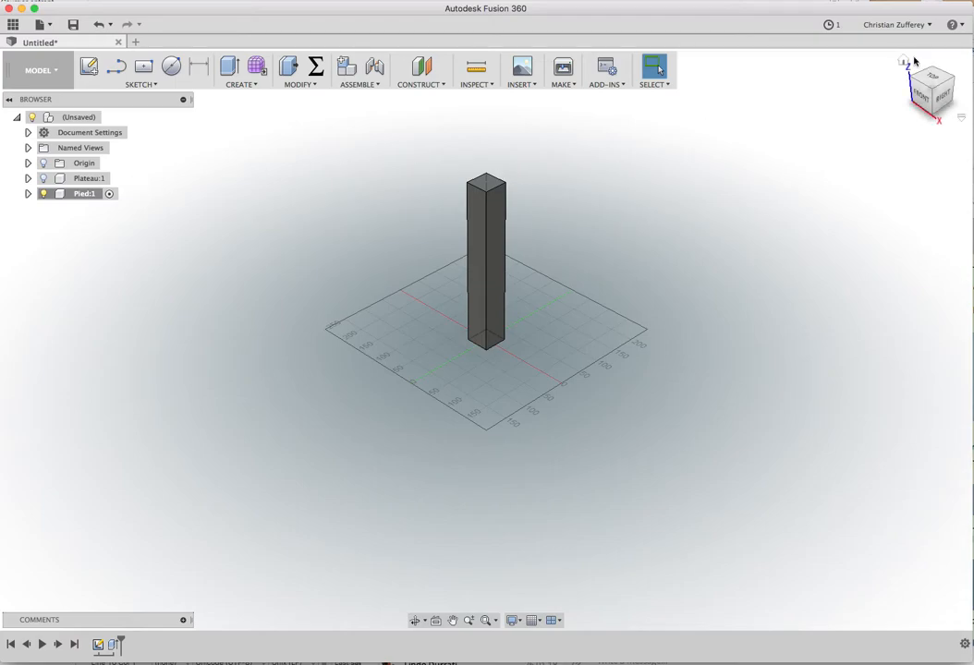
# - Copy the Pied component, activate the root component, paste the leg there and move the copy 170 mm along Y
pyautogui.click(909, 61)
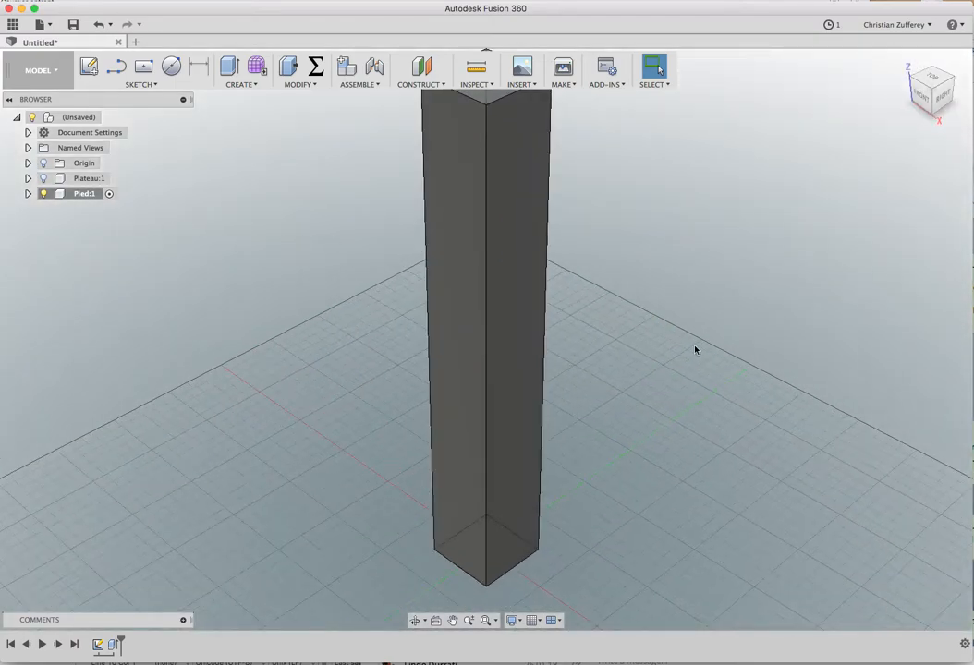
pyautogui.scroll(-5, 741, 334)
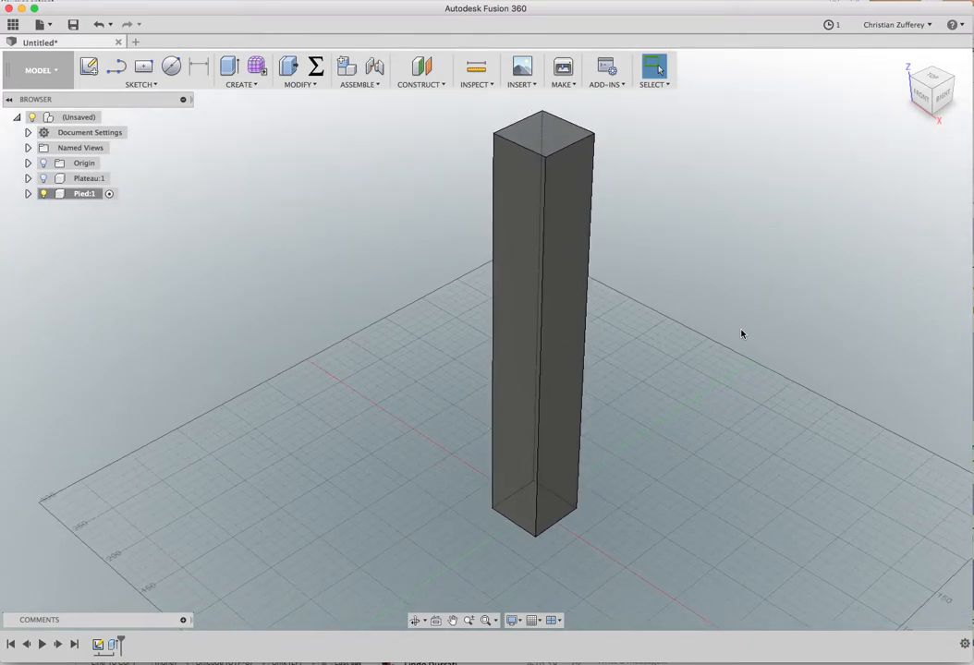
pyautogui.rightClick(78, 195)
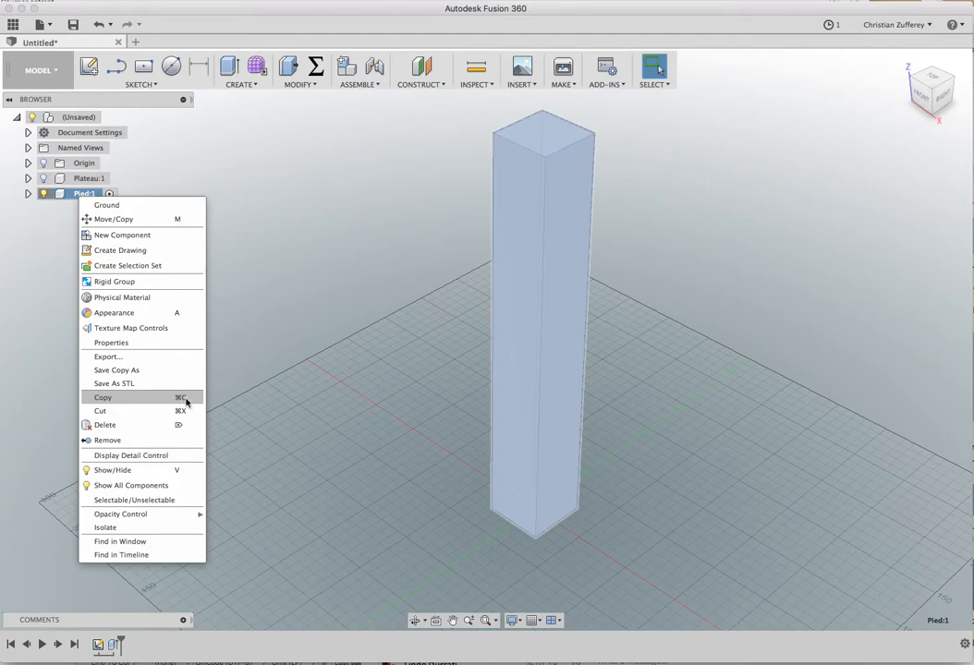
pyautogui.click(148, 401)
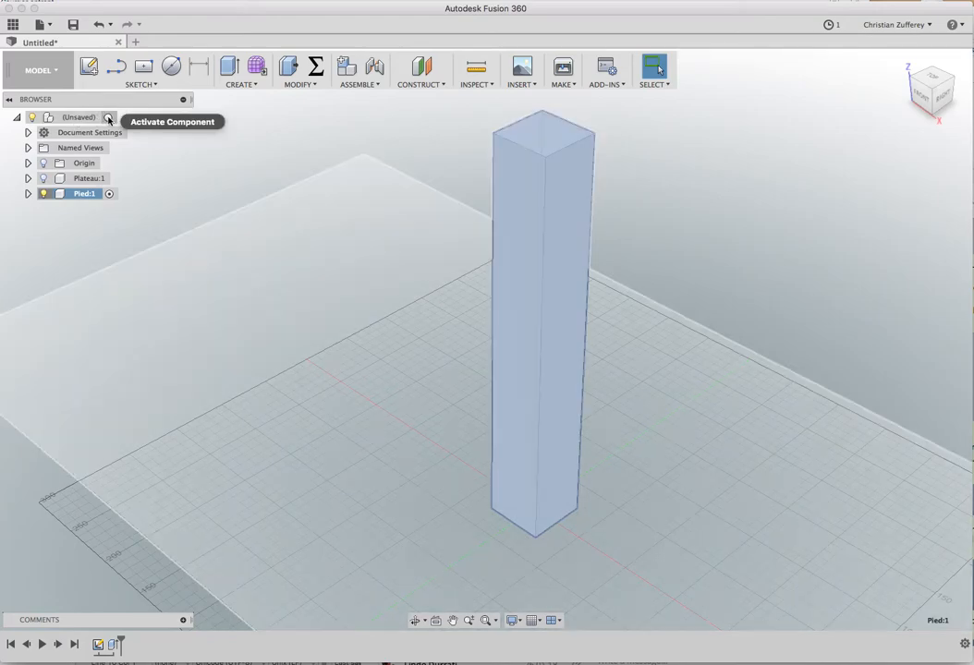
pyautogui.click(108, 118)
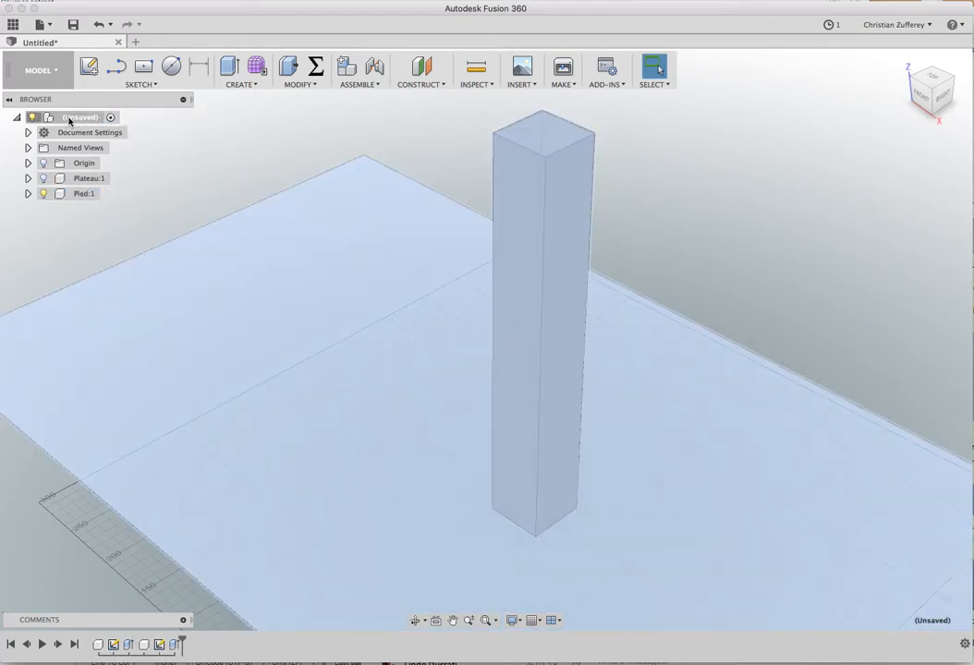
pyautogui.rightClick(70, 119)
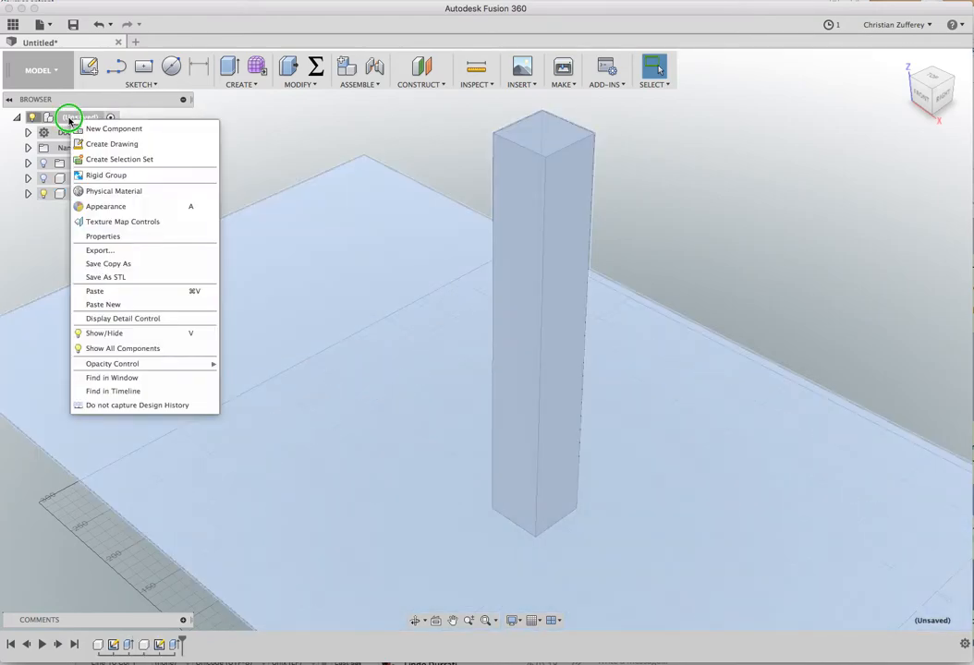
pyautogui.click(95, 291)
pyautogui.moveTo(565, 323); pyautogui.dragTo(707, 254)
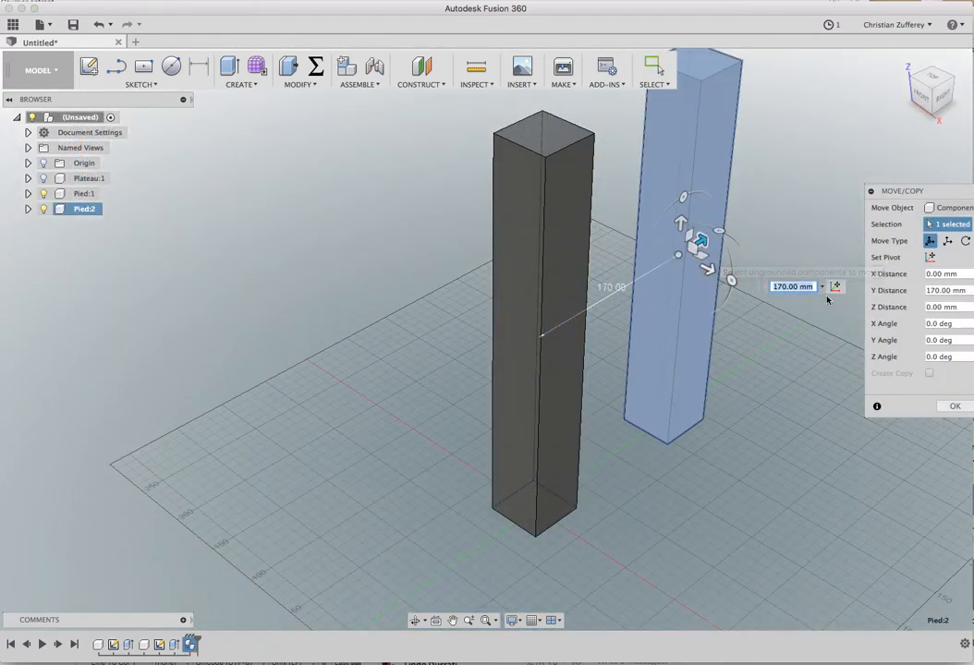
pyautogui.press('Return')
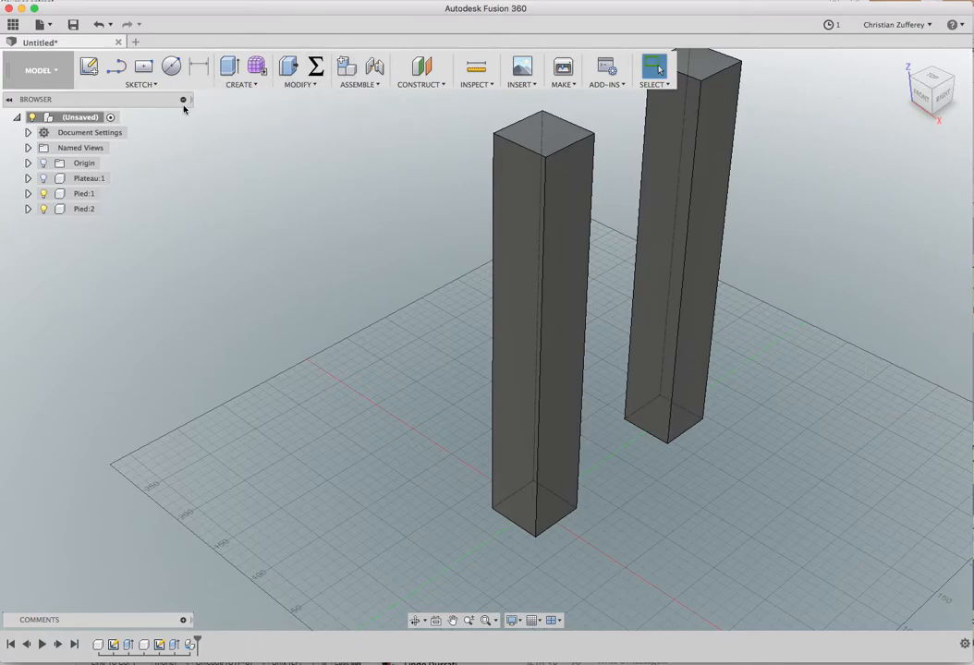
# - Paste another copy of the leg under the root component and move it 340 mm along Y
pyautogui.rightClick(80, 117)
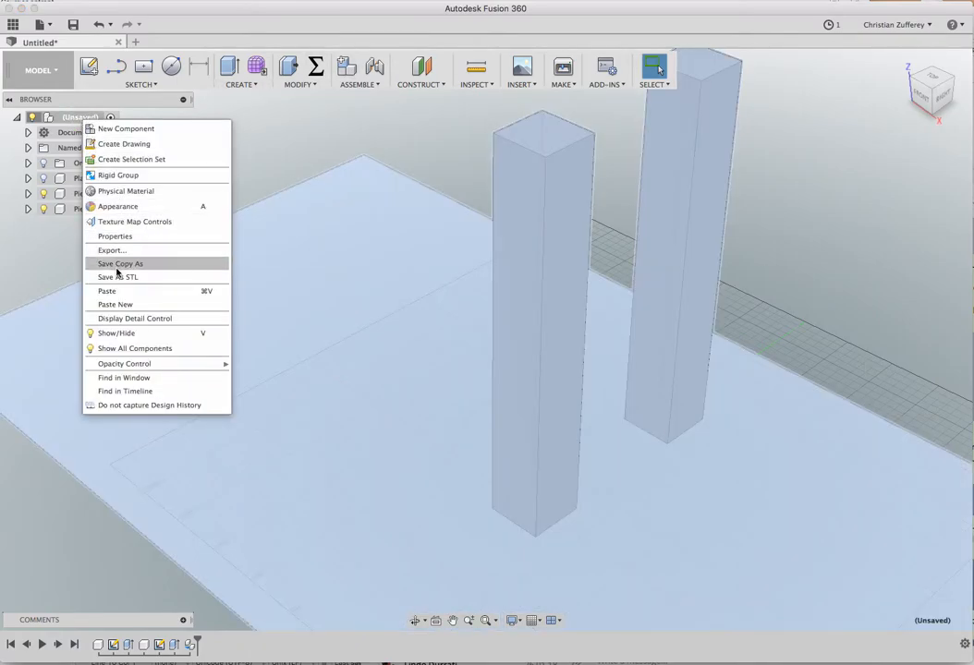
pyautogui.click(115, 304)
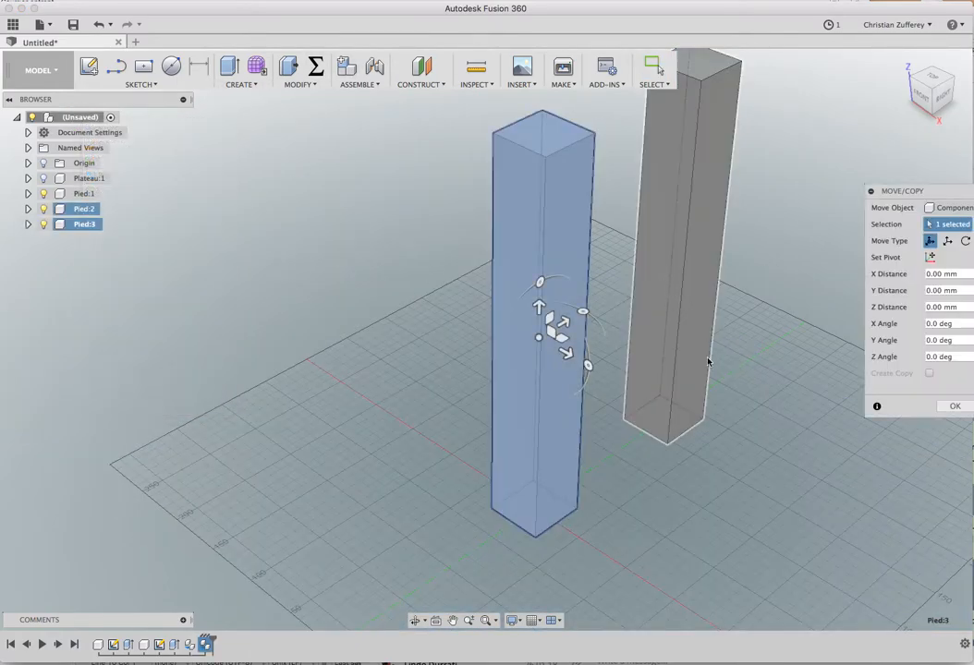
pyautogui.moveTo(568, 355); pyautogui.dragTo(815, 175)
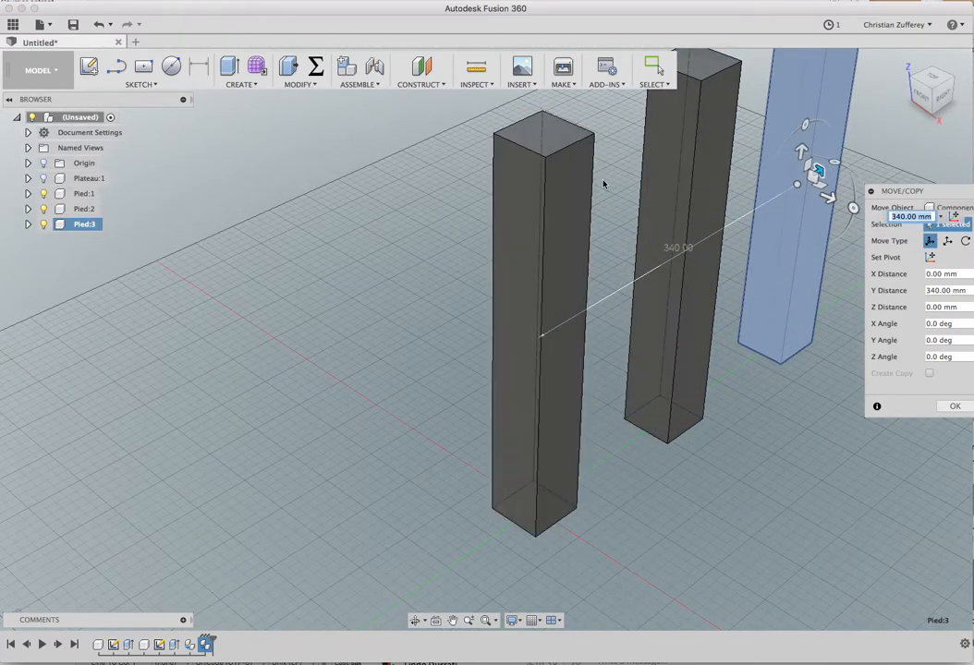
pyautogui.press('Return')
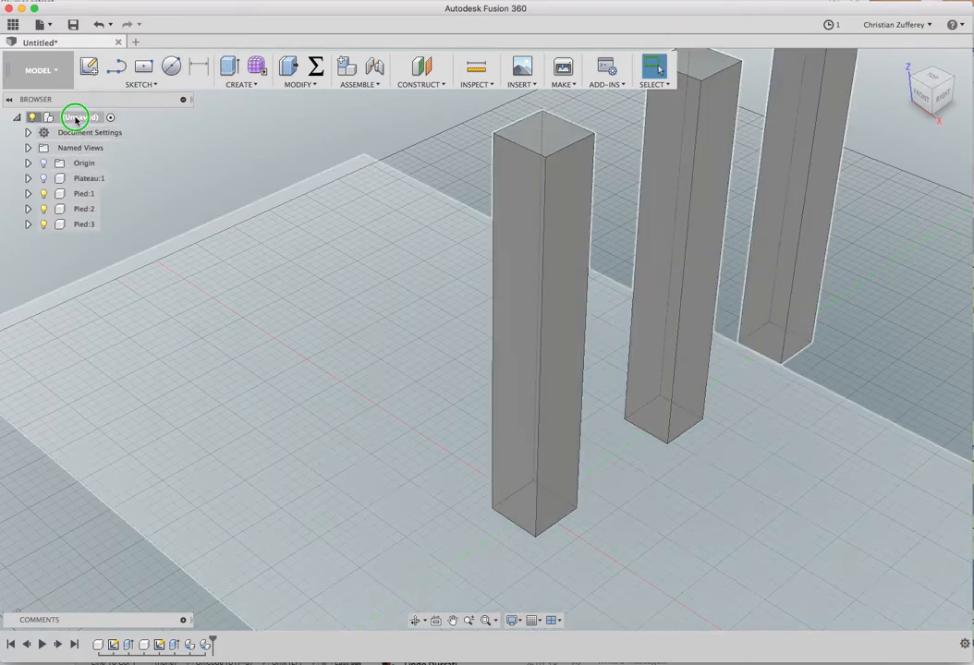
# - Paste a fourth leg under the root component and move it -140 mm along Y
pyautogui.rightClick(76, 119)
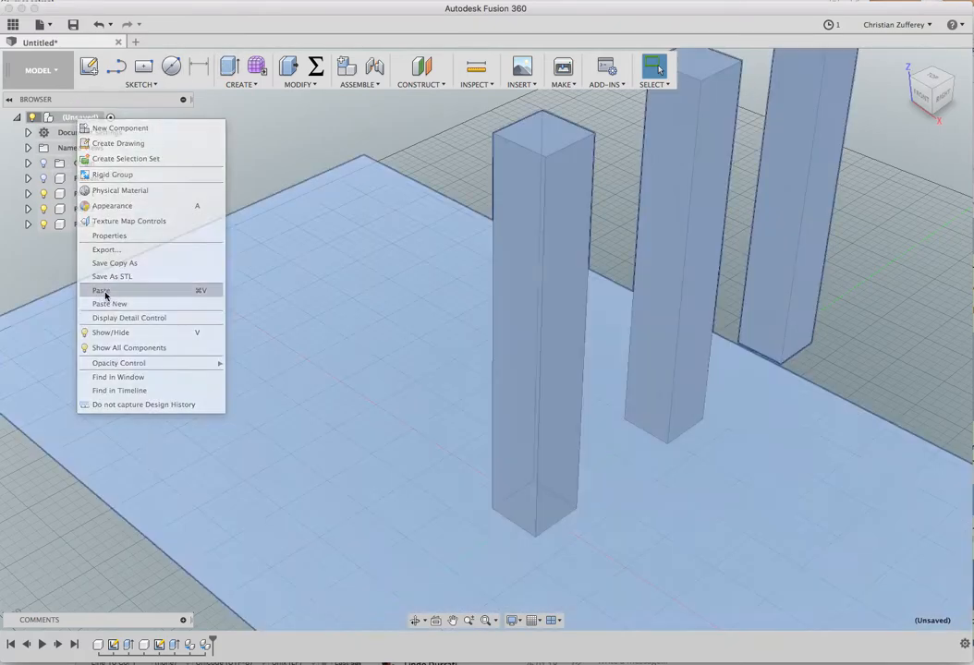
pyautogui.click(104, 291)
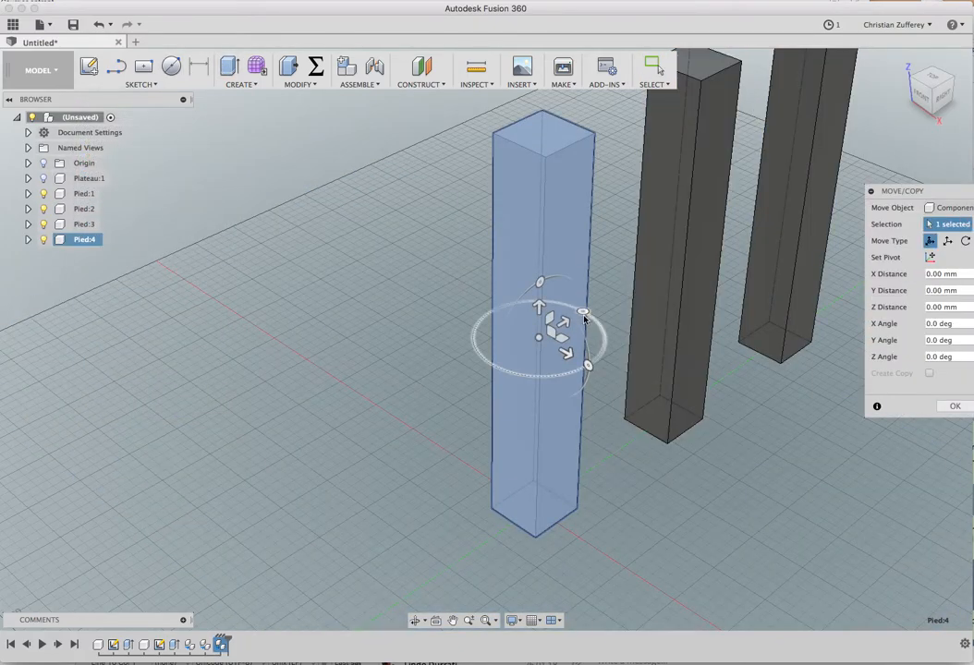
pyautogui.moveTo(564, 323); pyautogui.dragTo(413, 374)
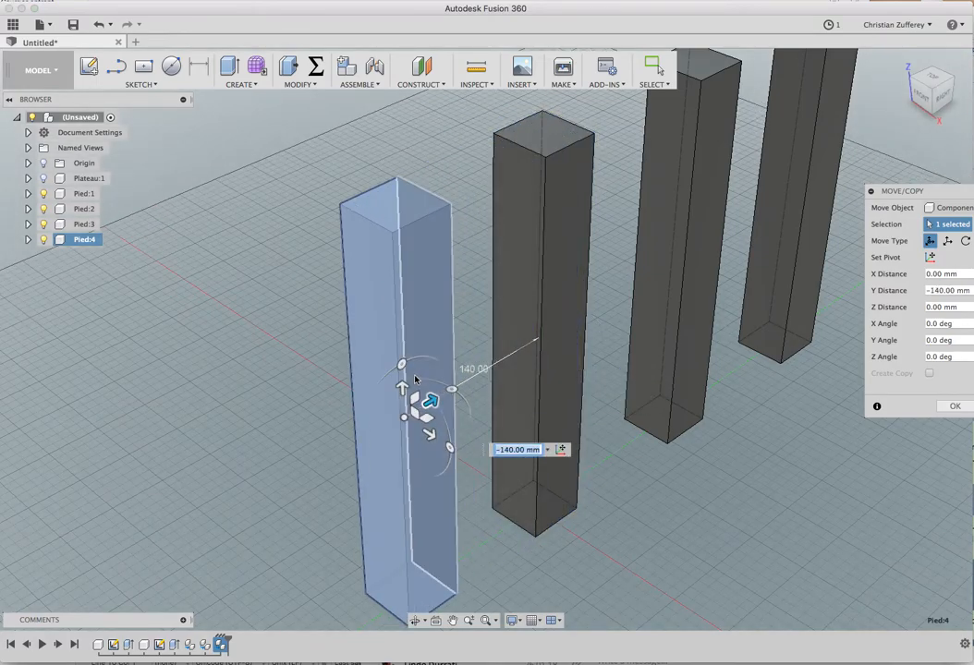
pyautogui.press('Return')
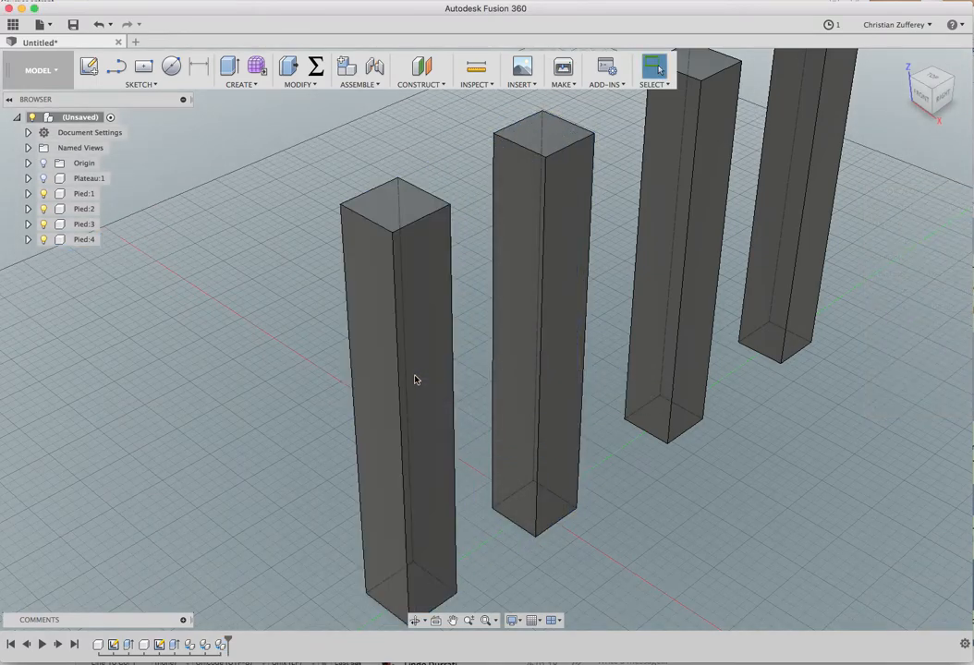
# - Show Plateau and move all four legs off the tabletop to free space behind its back long edge
pyautogui.click(902, 61)
pyautogui.click(44, 179)
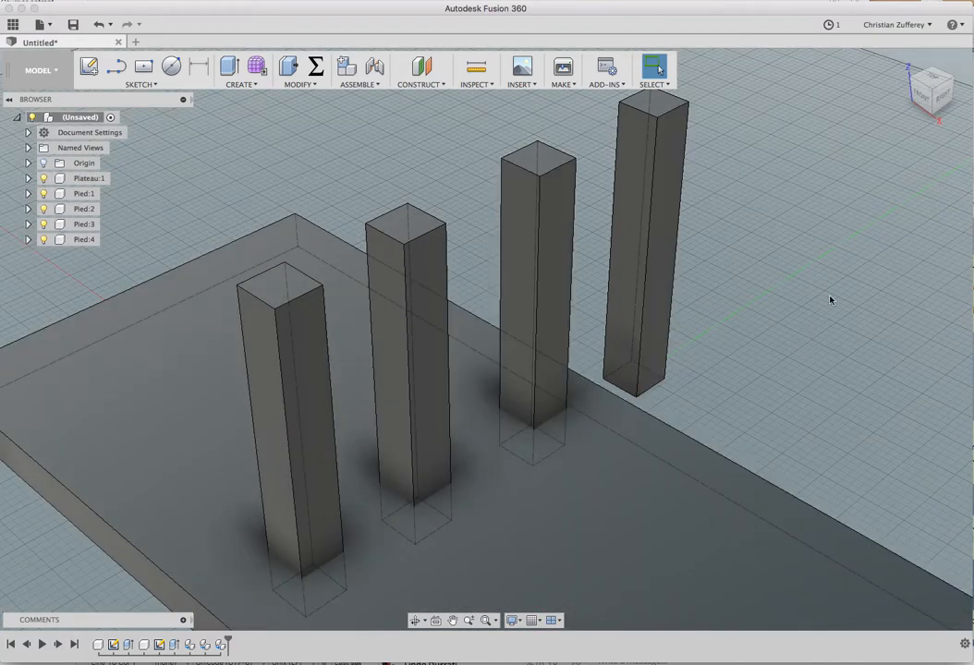
pyautogui.scroll(-5, 830, 299)
pyautogui.moveTo(687, 250); pyautogui.dragTo(915, 218)
pyautogui.moveTo(622, 284); pyautogui.dragTo(839, 254)
pyautogui.moveTo(528, 320); pyautogui.dragTo(690, 102)
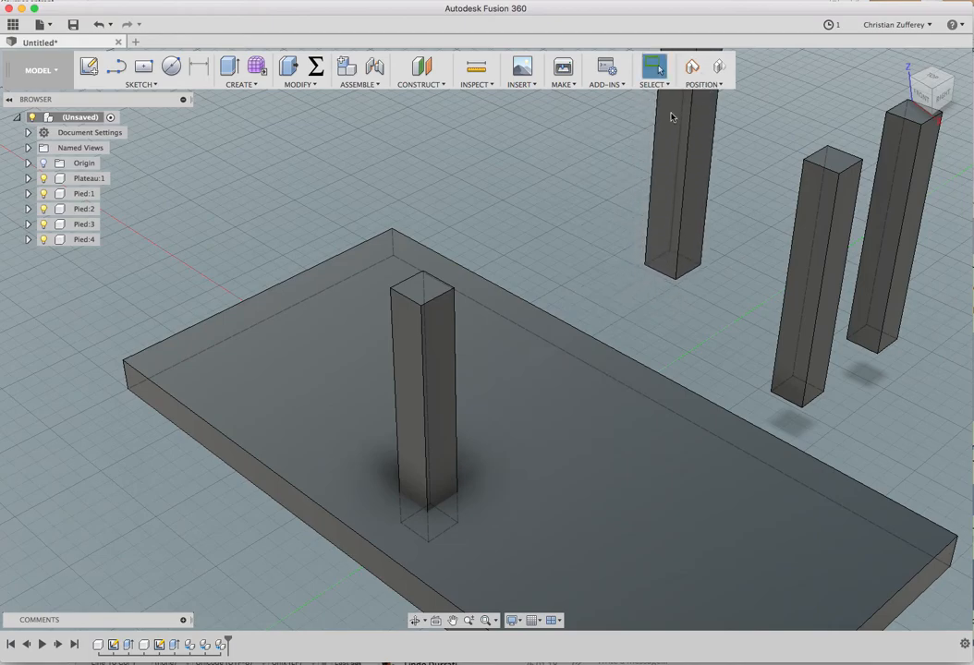
pyautogui.moveTo(433, 401); pyautogui.dragTo(589, 141)
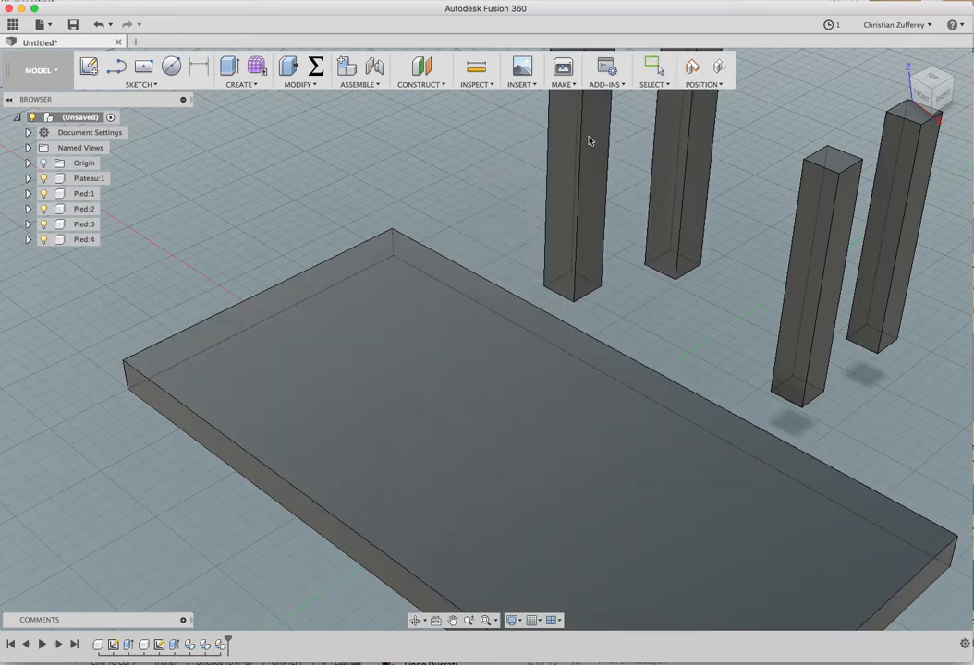
# - Capture the legs' current positions and rigidly joint one leg's bottom front-right corner to the tabletop's upper front-right corner
pyautogui.click(905, 62)
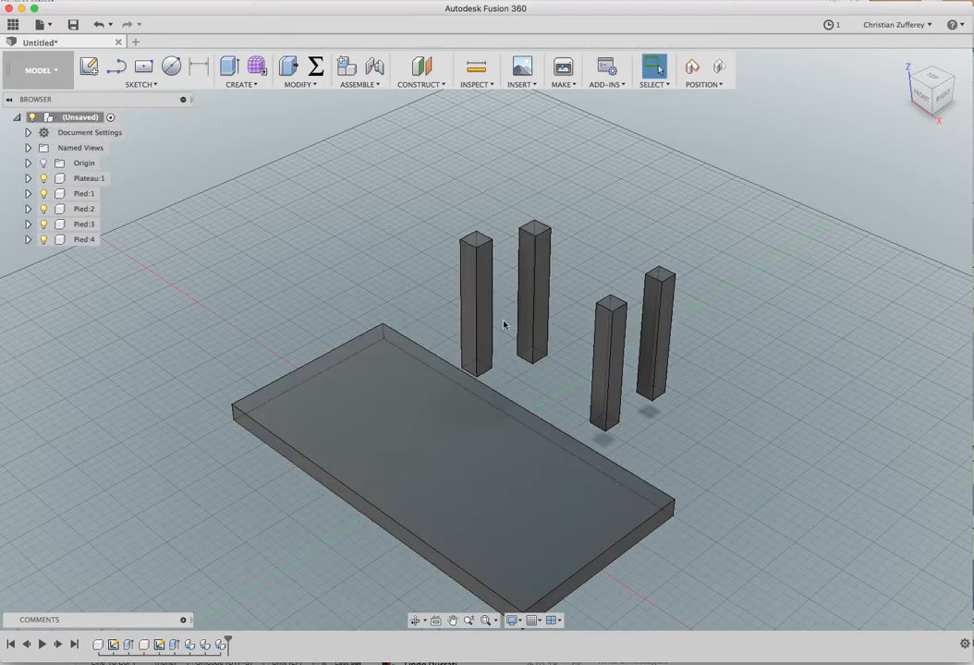
pyautogui.moveTo(789, 444); pyautogui.dragTo(765, 349, button='middle')
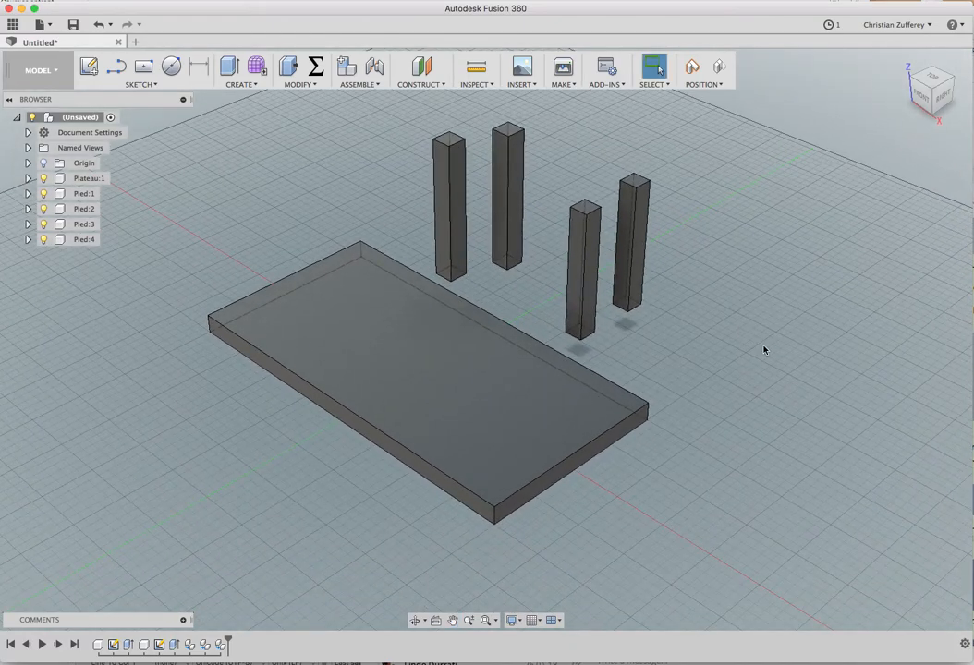
pyautogui.click(360, 84)
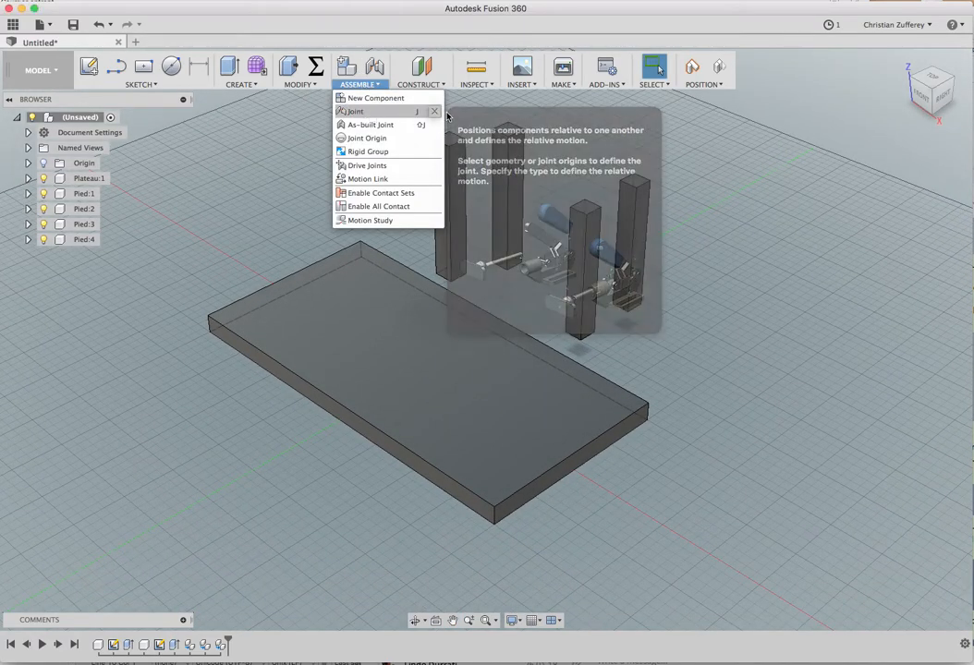
pyautogui.click(418, 115)
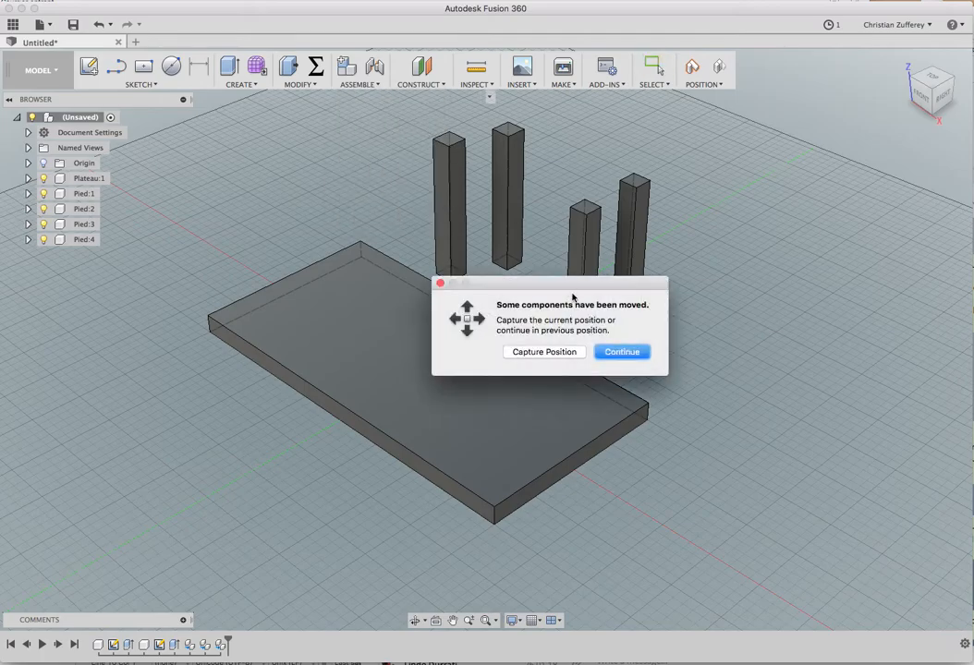
pyautogui.click(538, 352)
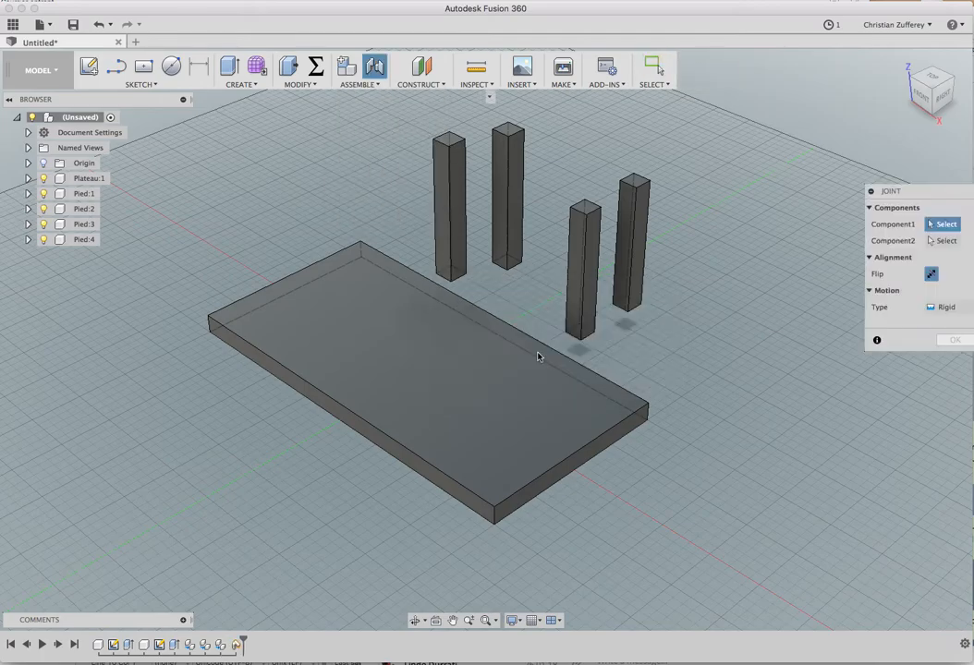
pyautogui.moveTo(964, 198); pyautogui.dragTo(890, 174)
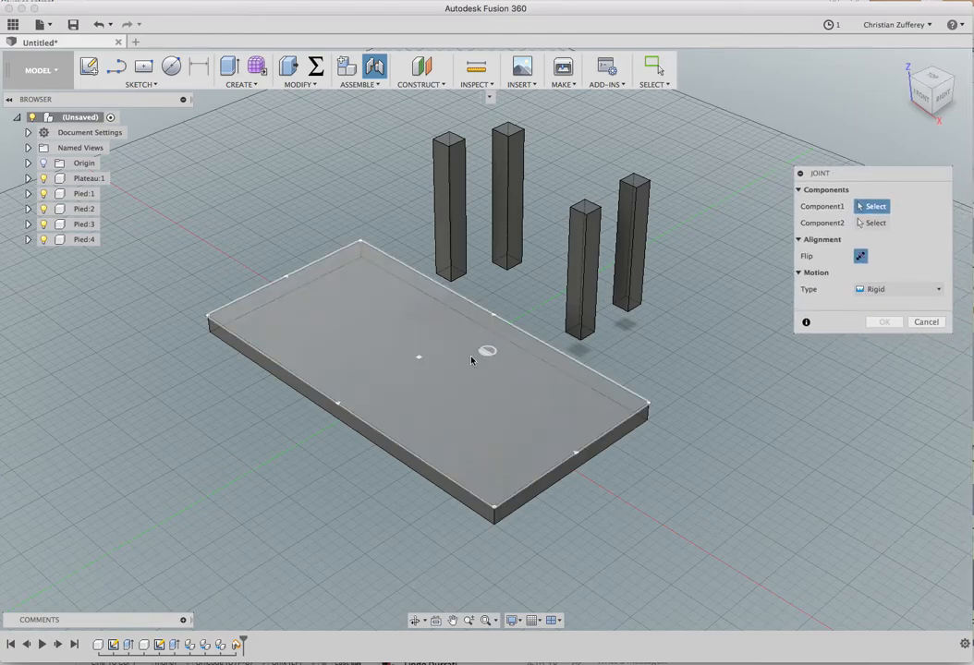
pyautogui.click(580, 342)
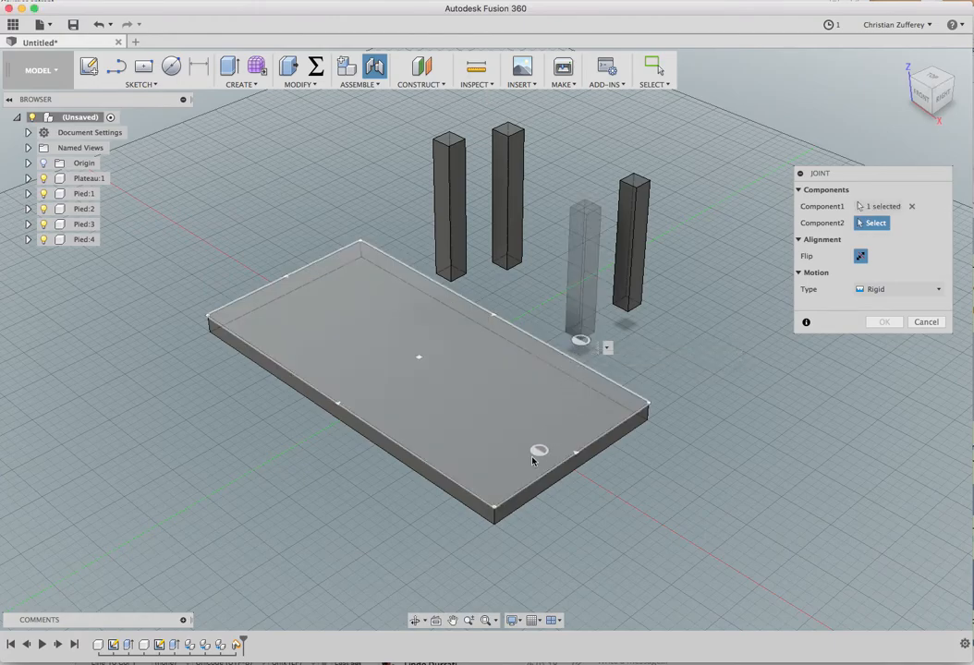
pyautogui.click(496, 513)
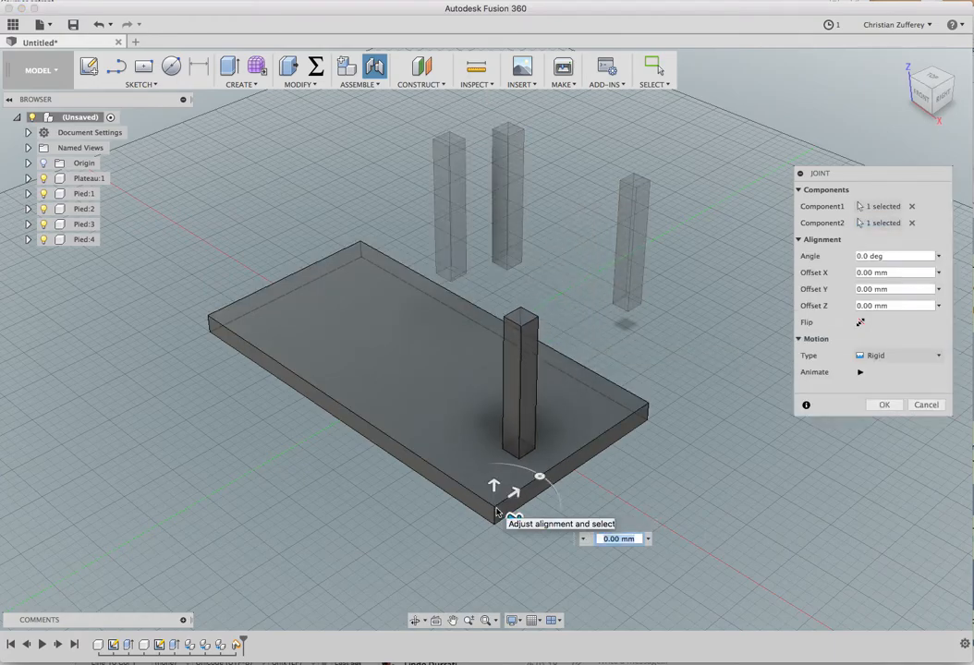
pyautogui.press('Return')
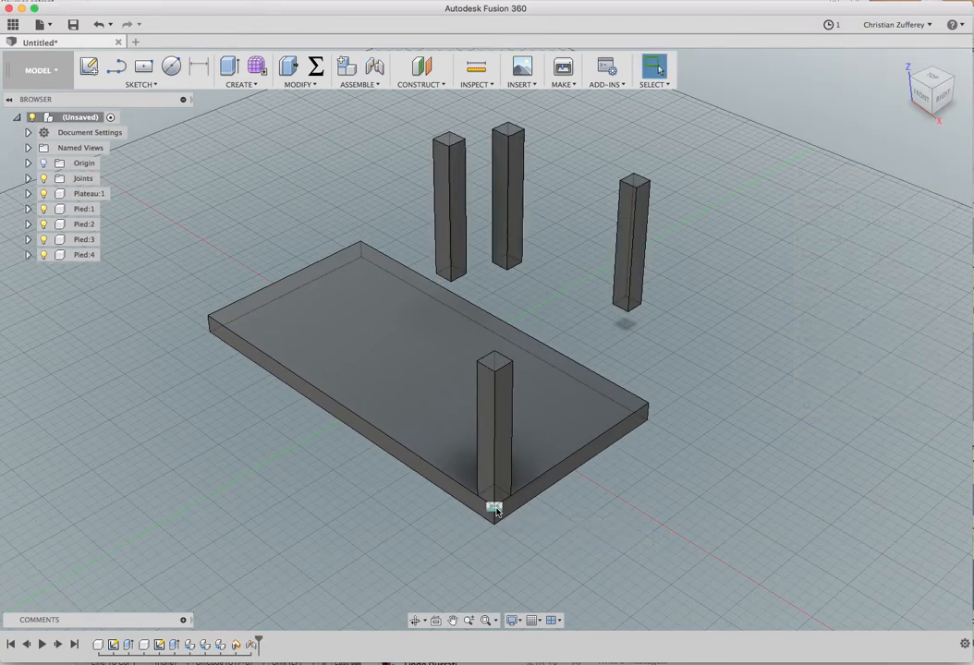
# - Rigidly joint a second leg's bottom outer corner to the tabletop's upper back-right corner
pyautogui.press('j')
pyautogui.click(495, 511)
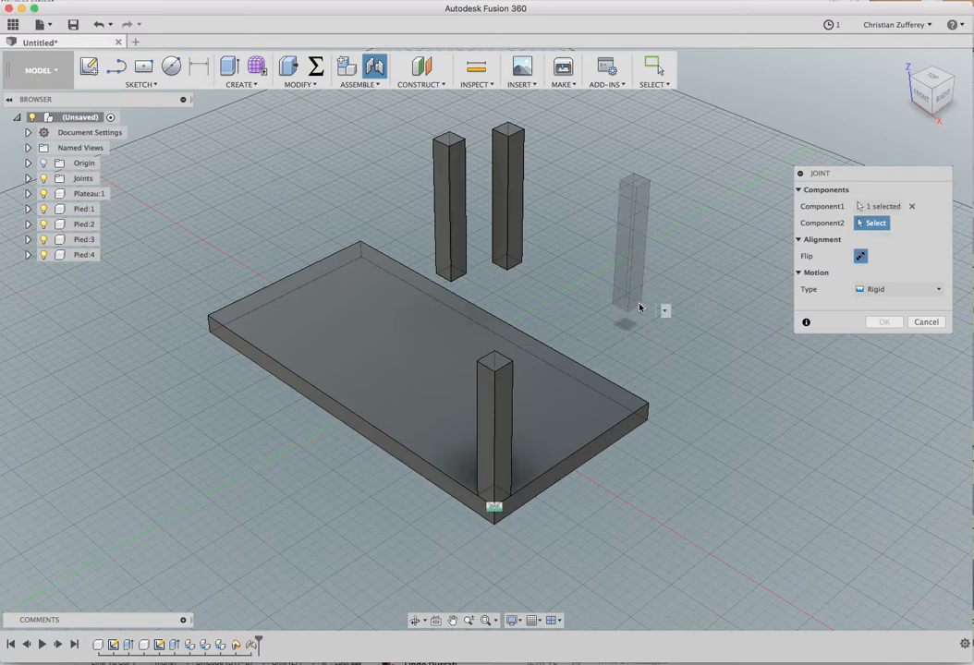
pyautogui.click(645, 408)
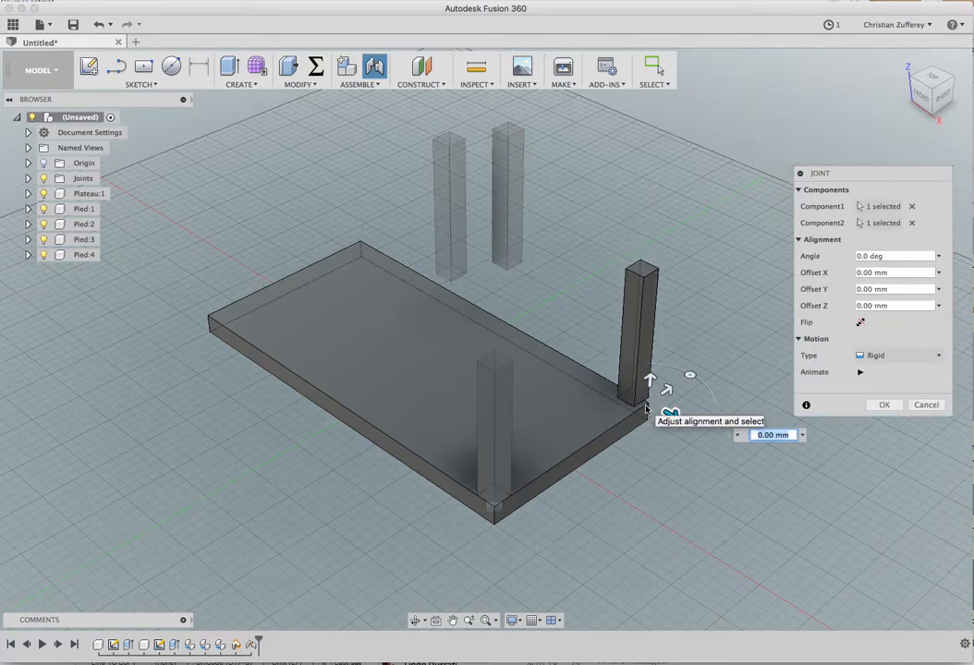
pyautogui.press('Return')
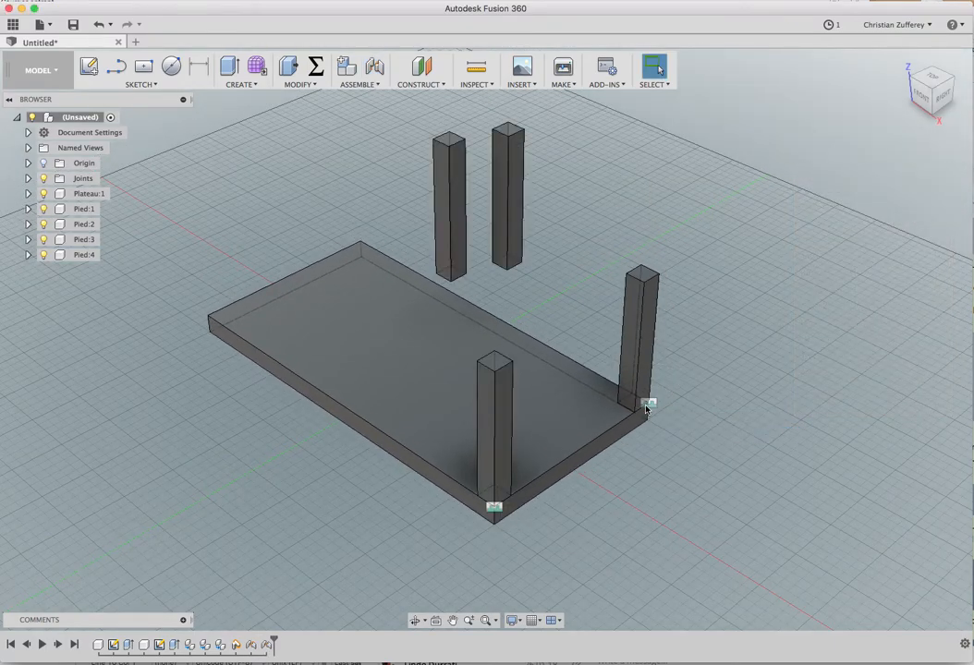
# - Rigidly joint a third leg's bottom outer corner to the tabletop's upper back-left corner
pyautogui.keyDown('shift'); pyautogui.moveTo(705, 476); pyautogui.dragTo(817, 467, button='middle'); pyautogui.keyUp('shift')
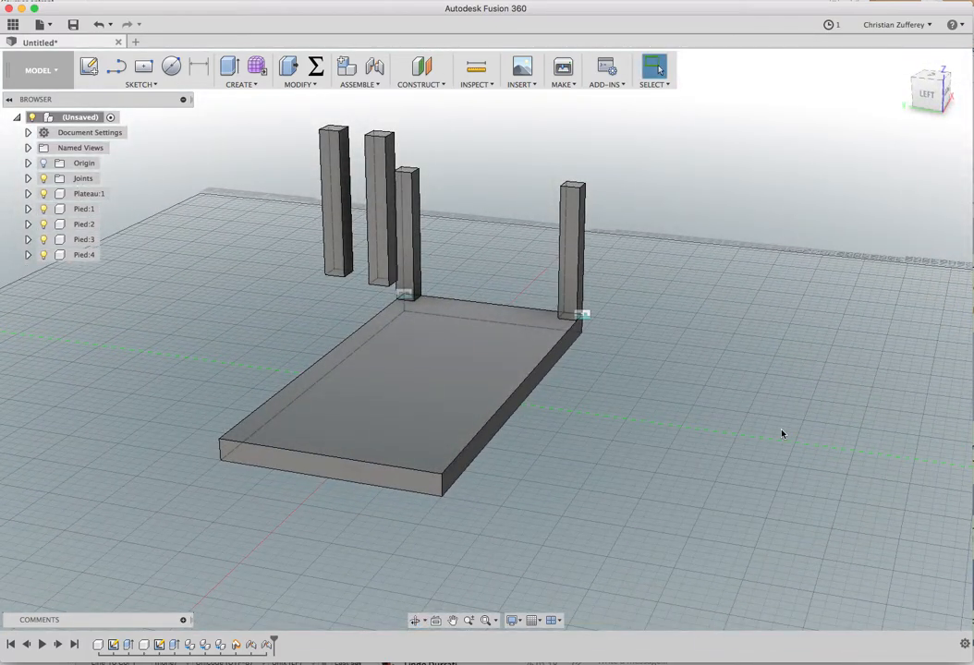
pyautogui.press('j')
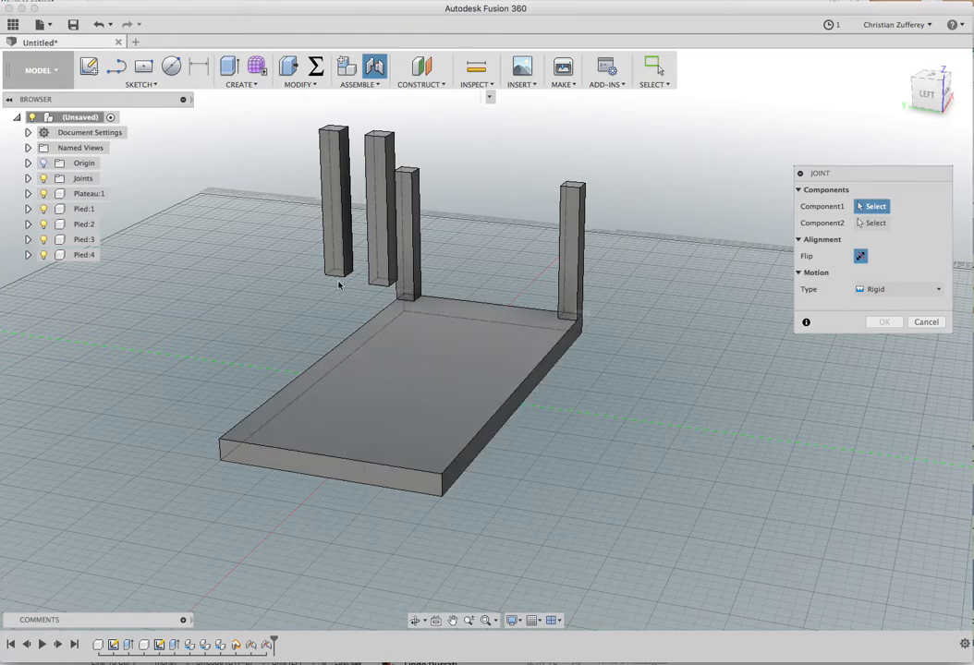
pyautogui.click(325, 278)
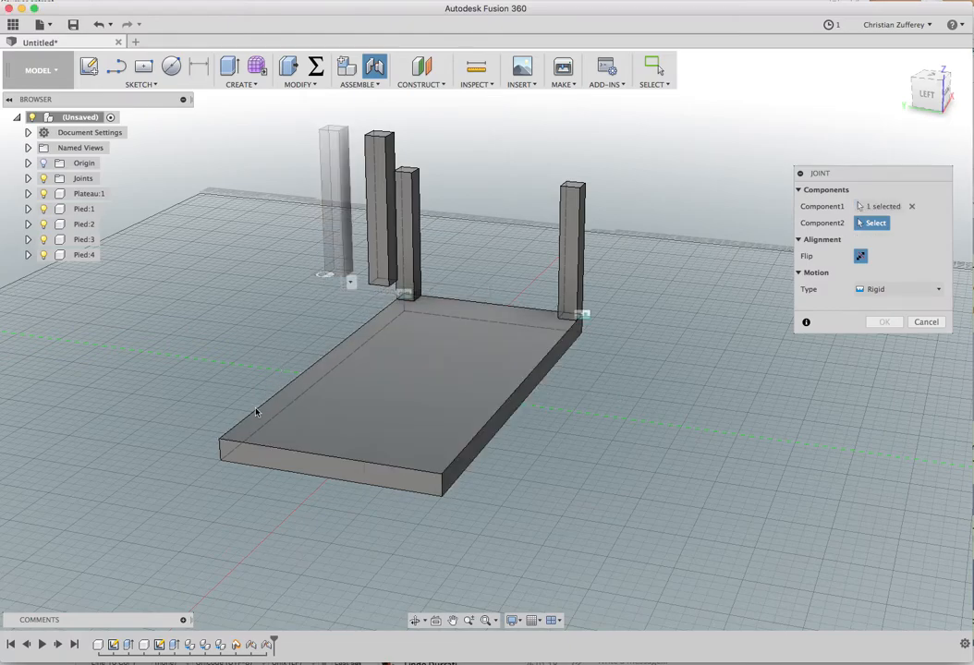
pyautogui.click(221, 444)
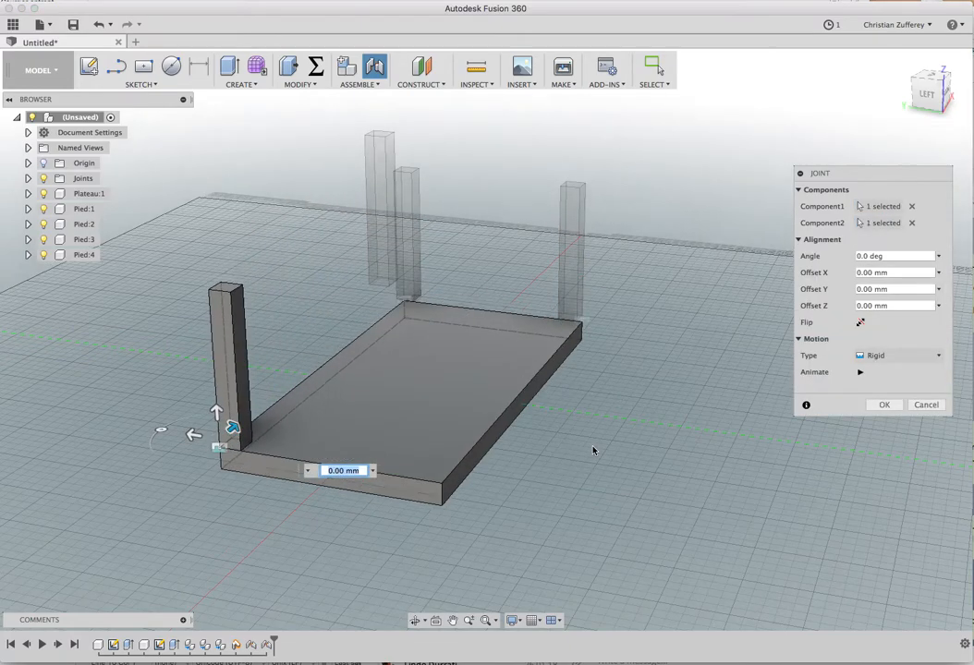
pyautogui.press('Return')
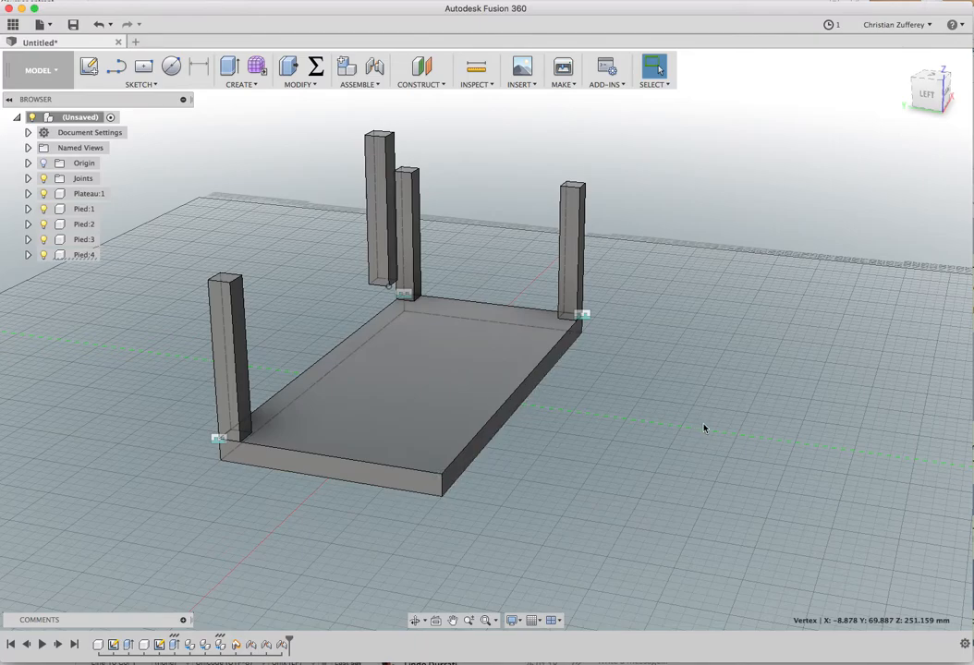
# - Rigidly joint the last leg's bottom outer corner to the tabletop's upper front-left corner
pyautogui.press('j')
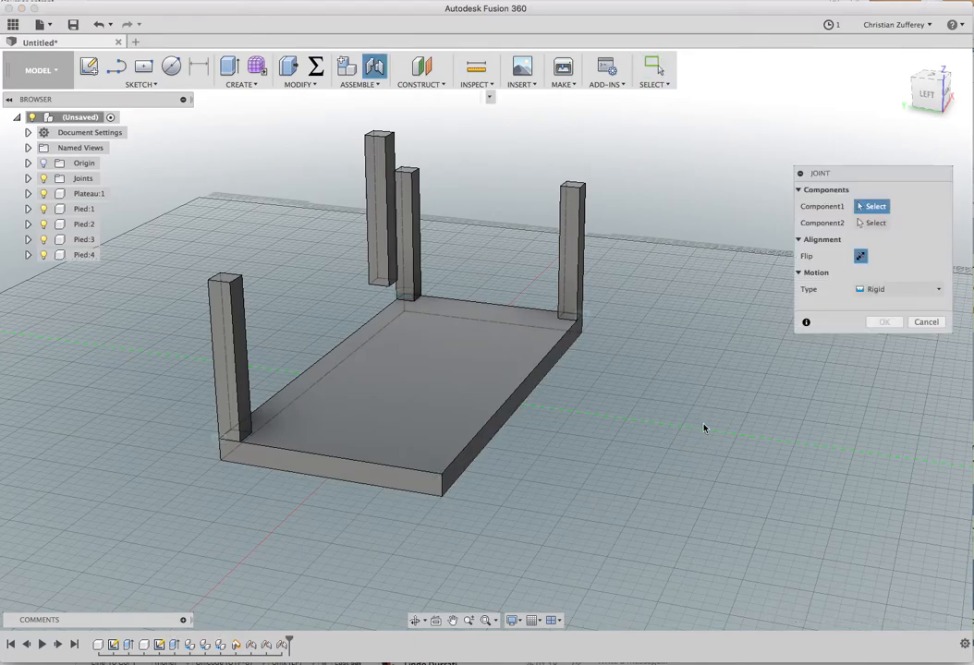
pyautogui.click(393, 290)
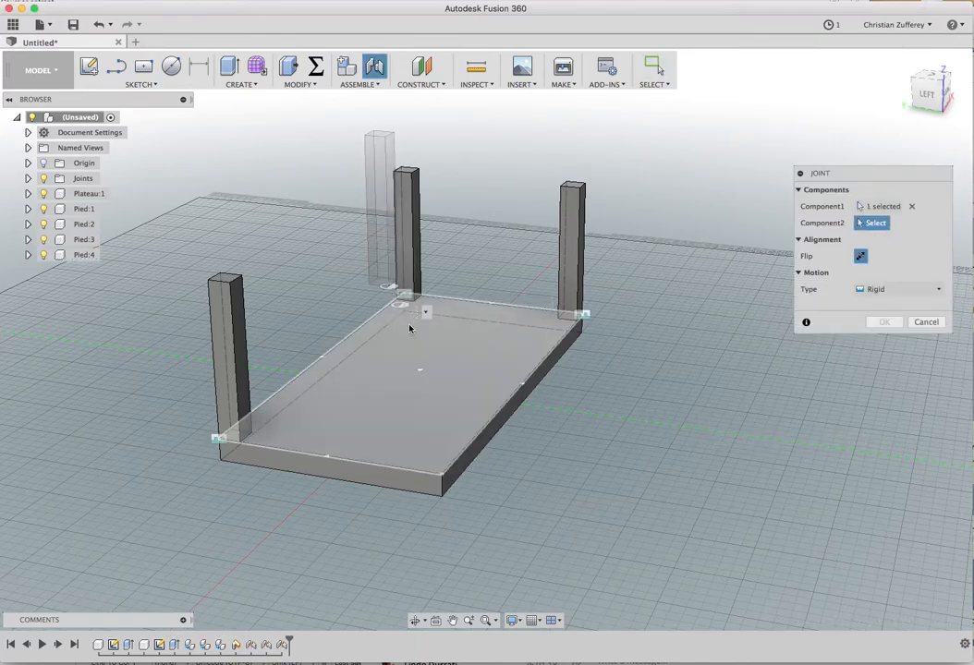
pyautogui.click(440, 473)
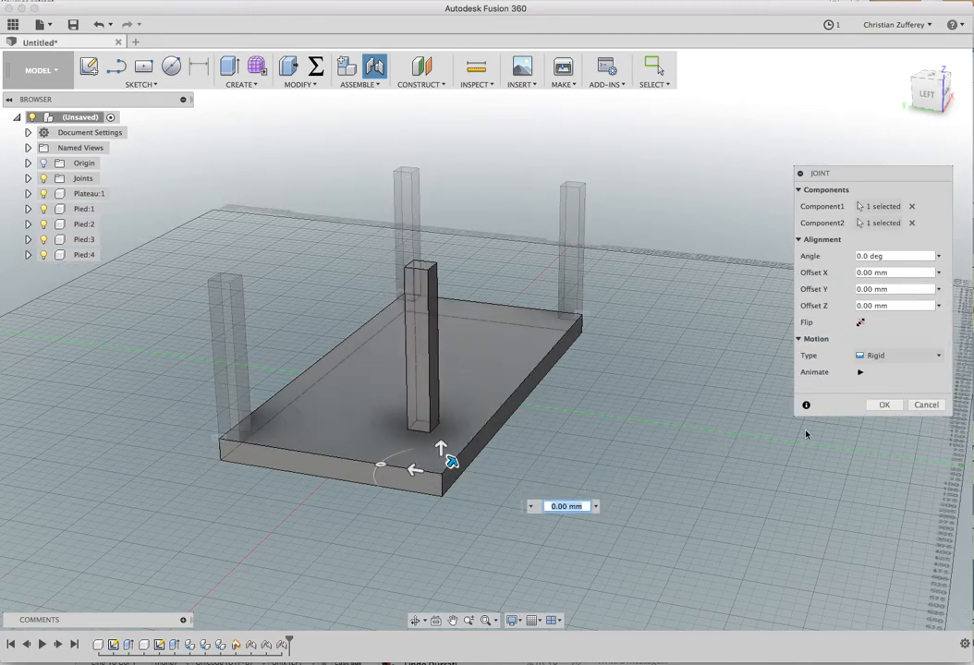
pyautogui.click(885, 407)
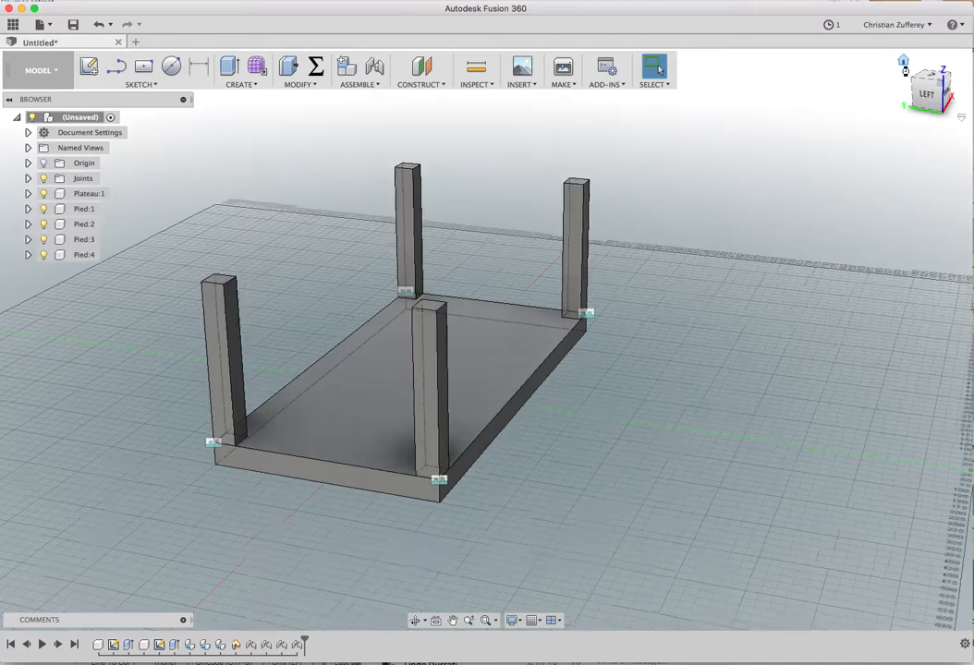
pyautogui.click(904, 63)
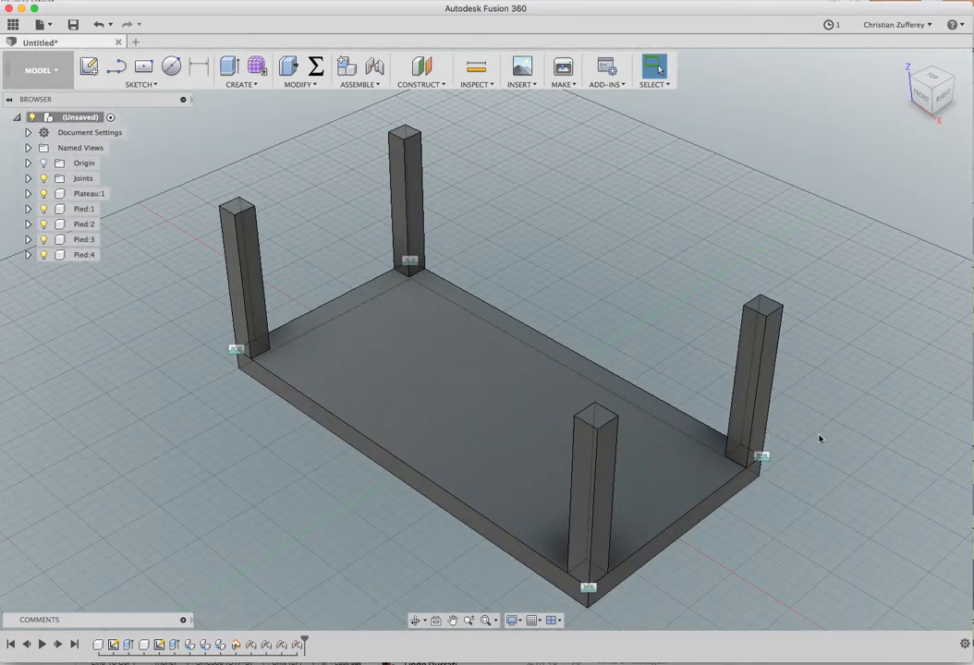
pyautogui.scroll(-2, 819, 438)
pyautogui.scroll(-2, 819, 438)
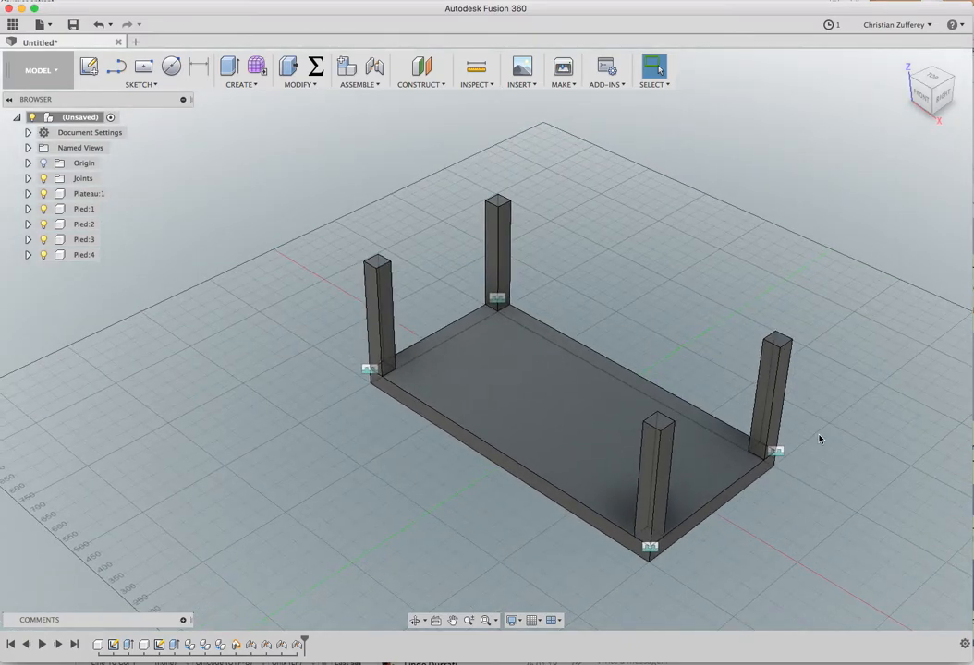
pyautogui.moveTo(839, 619); pyautogui.dragTo(272, 142)
pyautogui.rightClick(503, 380)
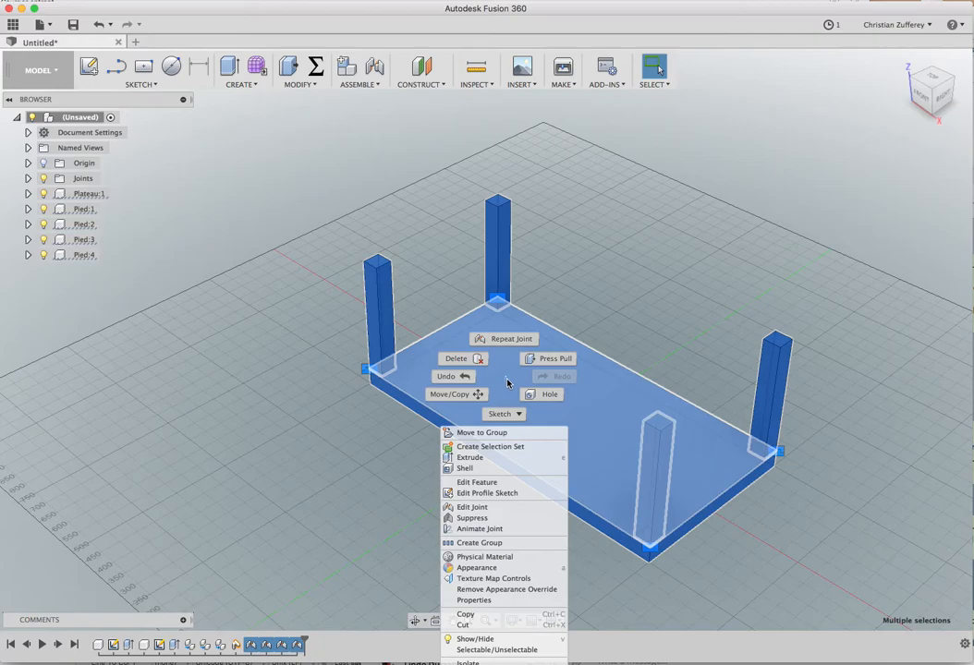
pyautogui.click(473, 394)
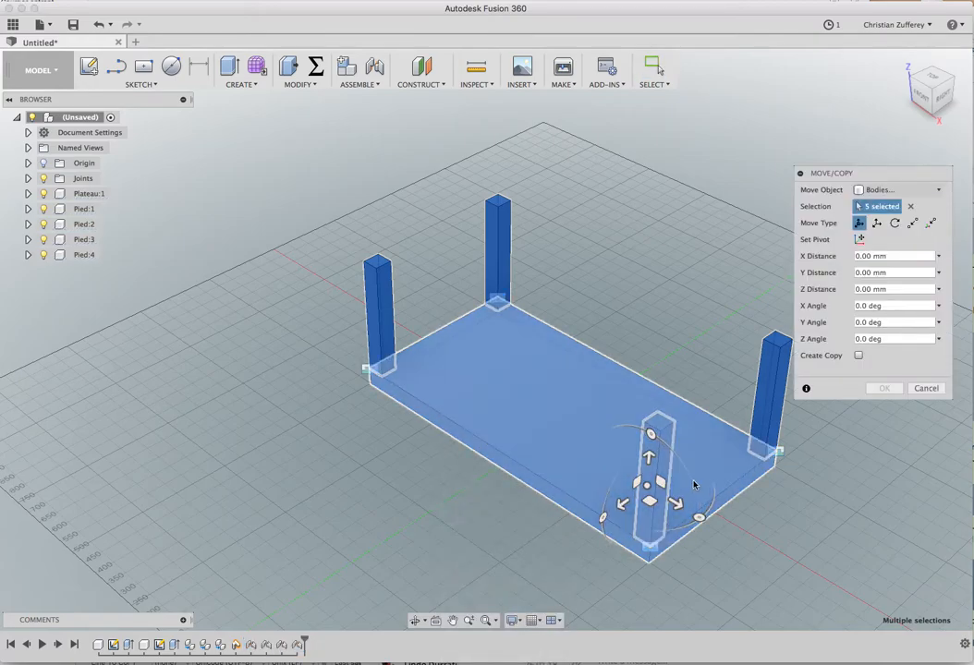
pyautogui.moveTo(601, 519); pyautogui.dragTo(584, 581)
pyautogui.moveTo(587, 592); pyautogui.dragTo(550, 483)
pyautogui.click(936, 388)
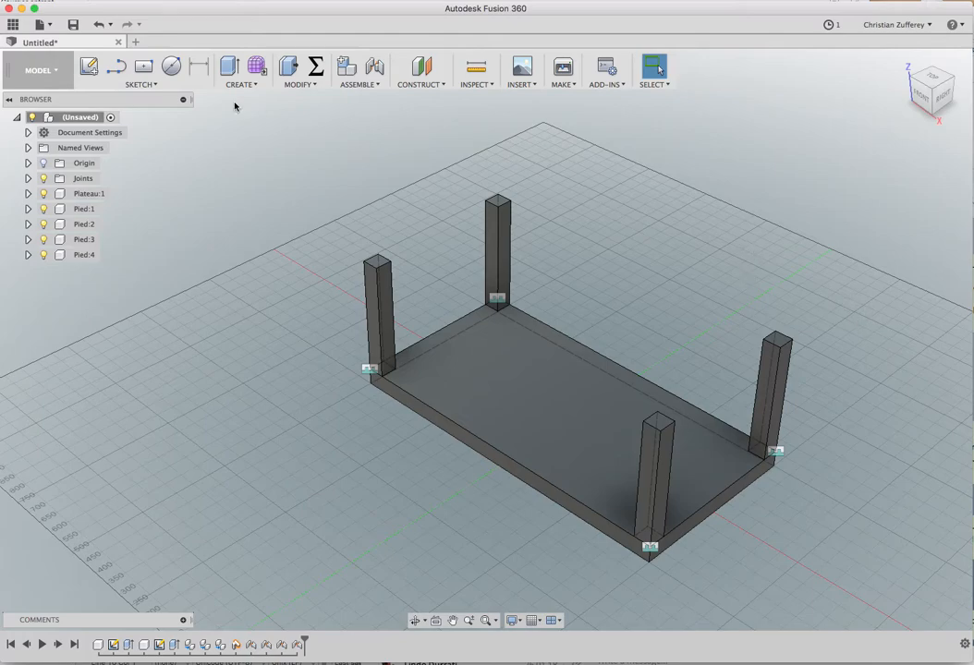
# - Create a new component under the root component
pyautogui.rightClick(79, 118)
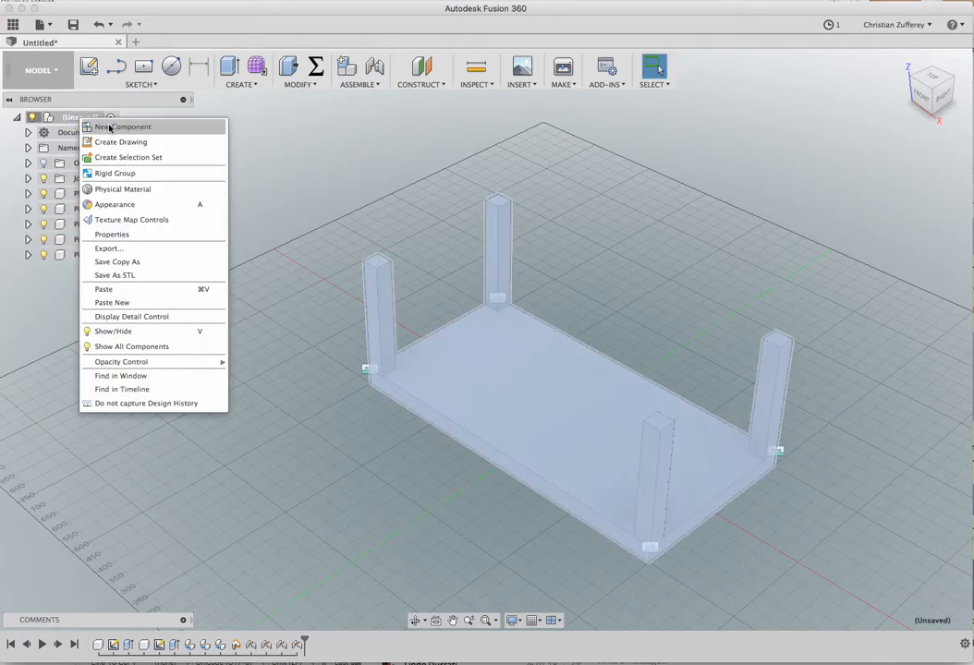
pyautogui.click(120, 126)
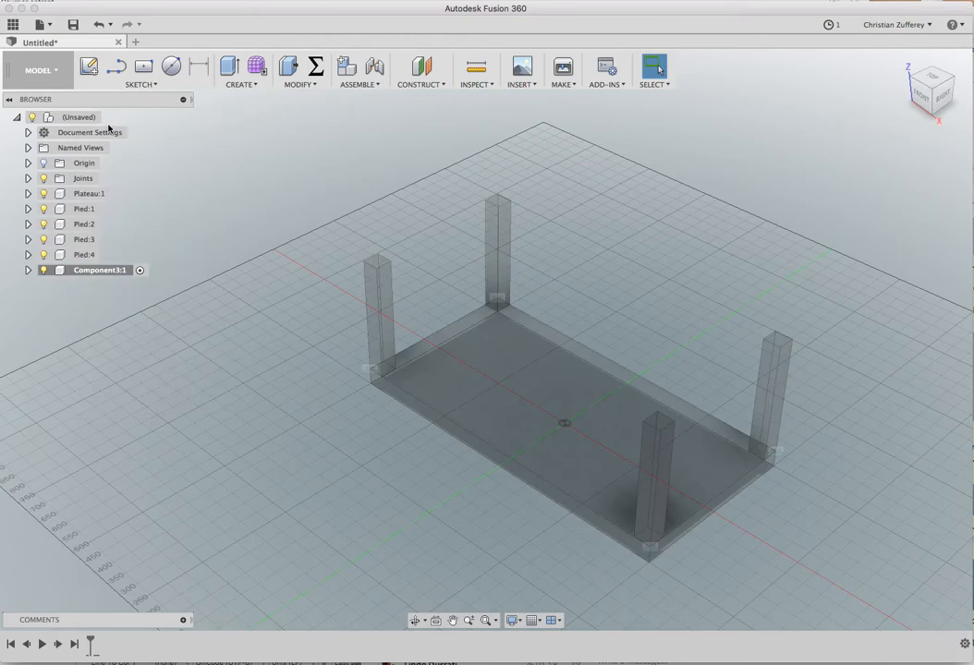
pyautogui.click(94, 270)
pyautogui.press('a')
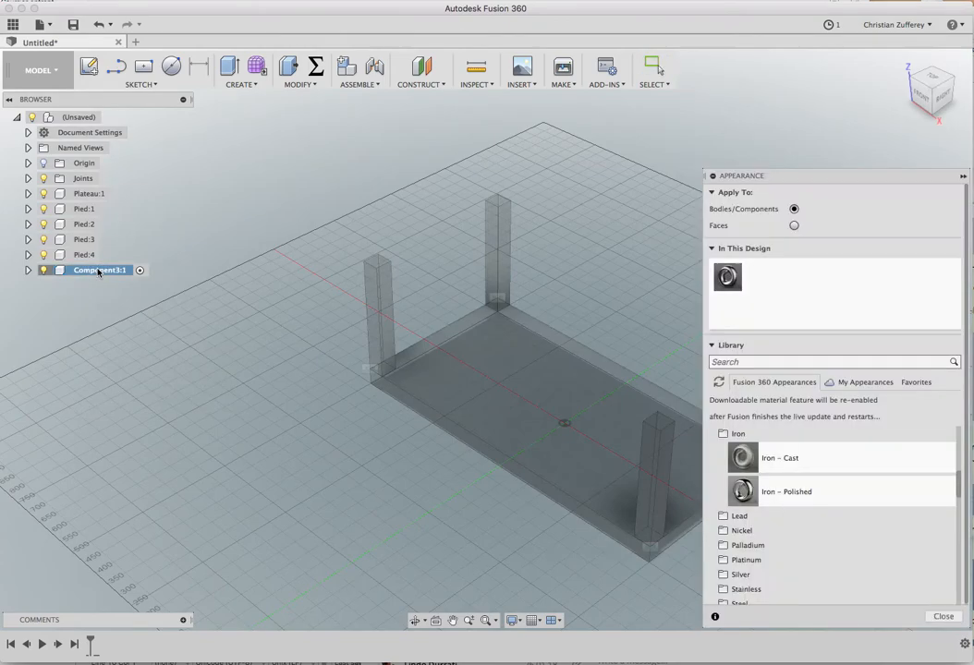
pyautogui.press('l')
pyautogui.press('e')
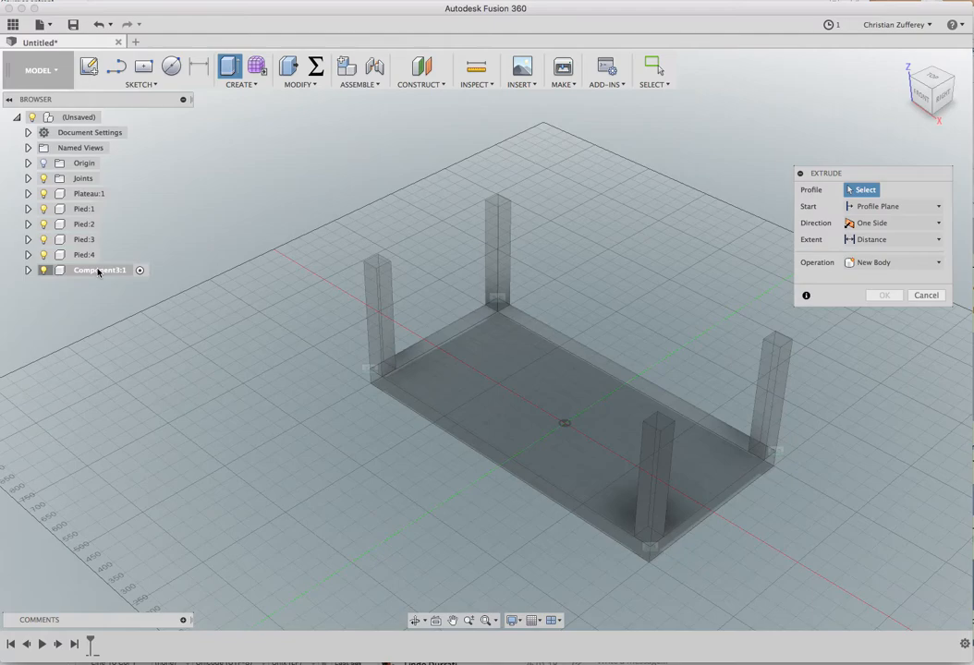
pyautogui.click(930, 296)
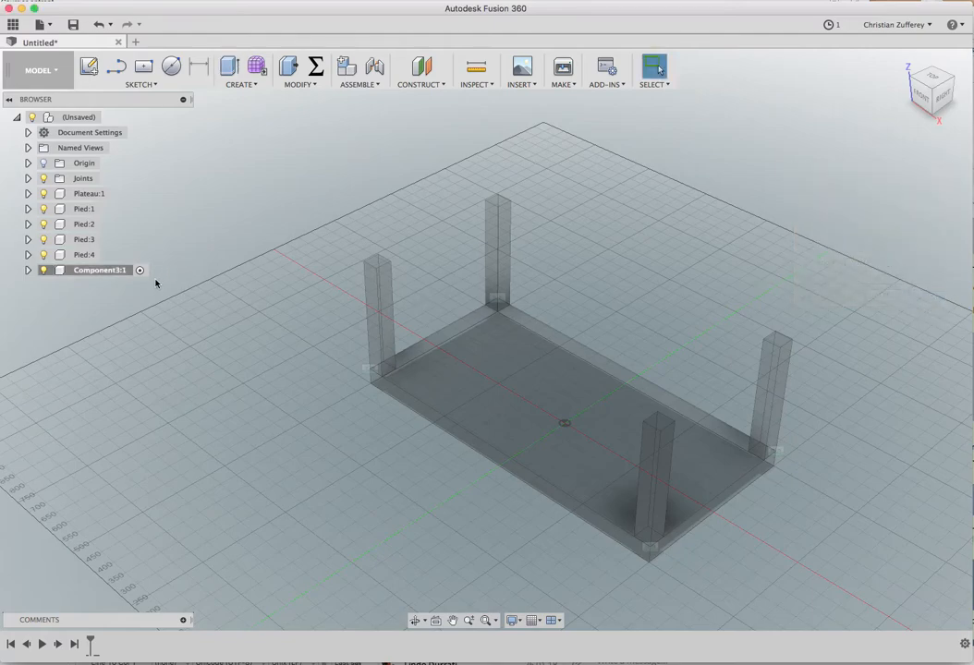
# - Rename the new empty component as Table
pyautogui.click(90, 270)
pyautogui.click(89, 270)
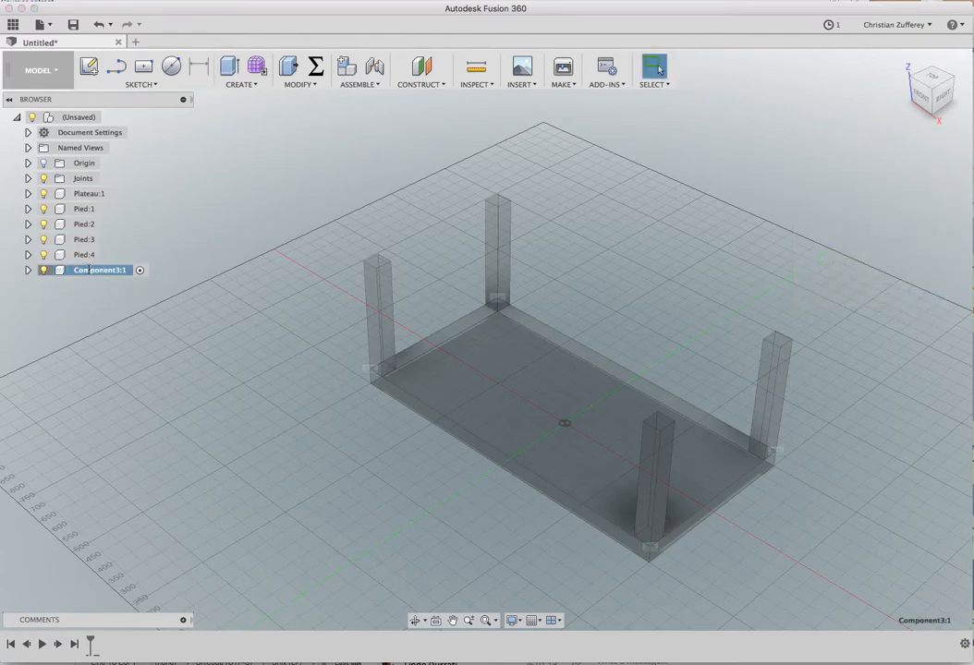
pyautogui.write('Tab')
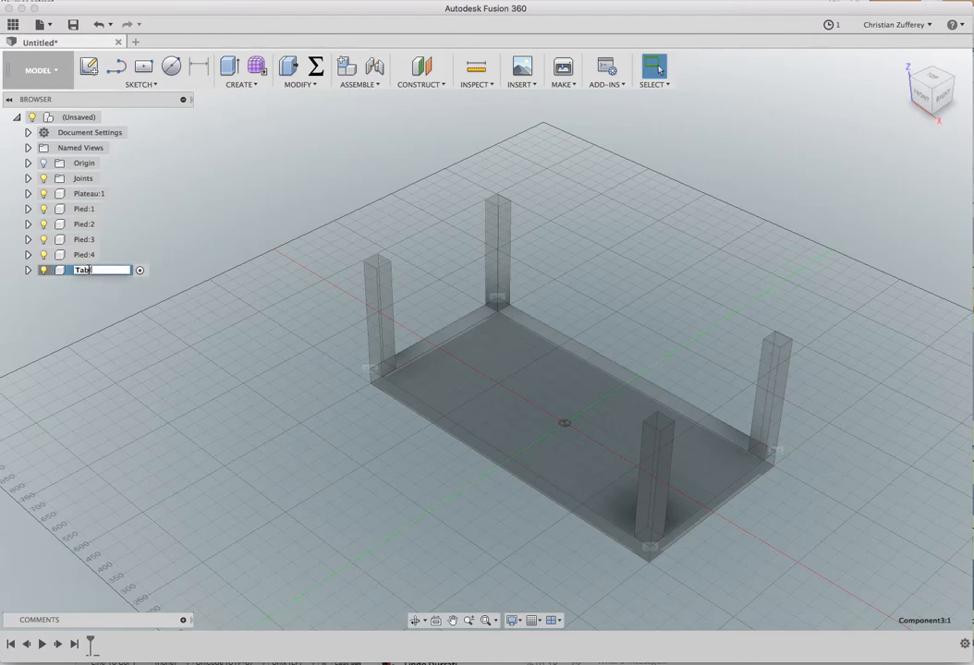
pyautogui.write('le')
pyautogui.press('Return')
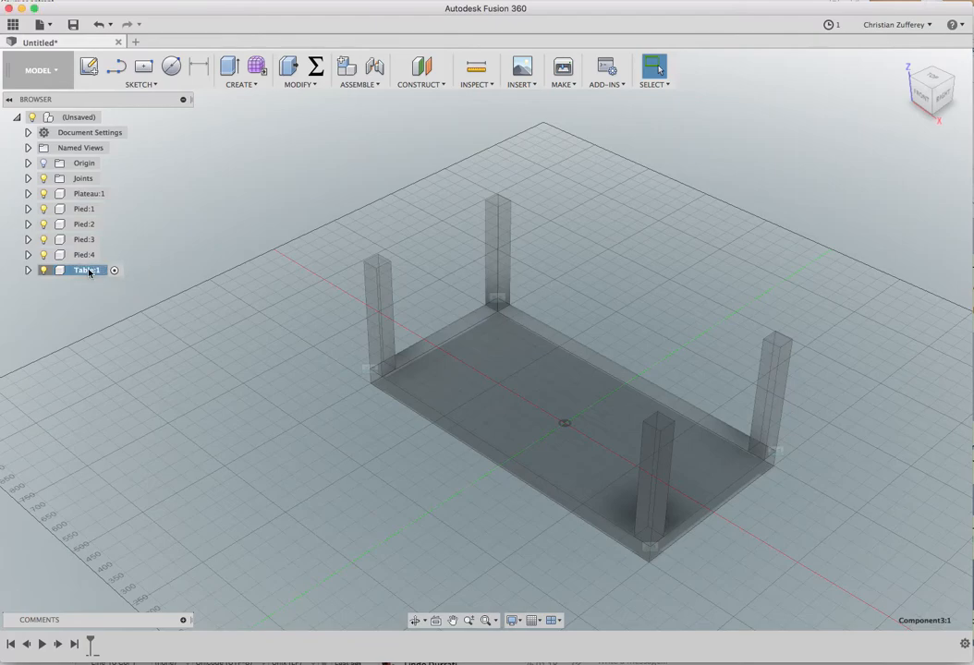
# - Move Plateau and the four Pied components into the Table component
pyautogui.click(87, 194)
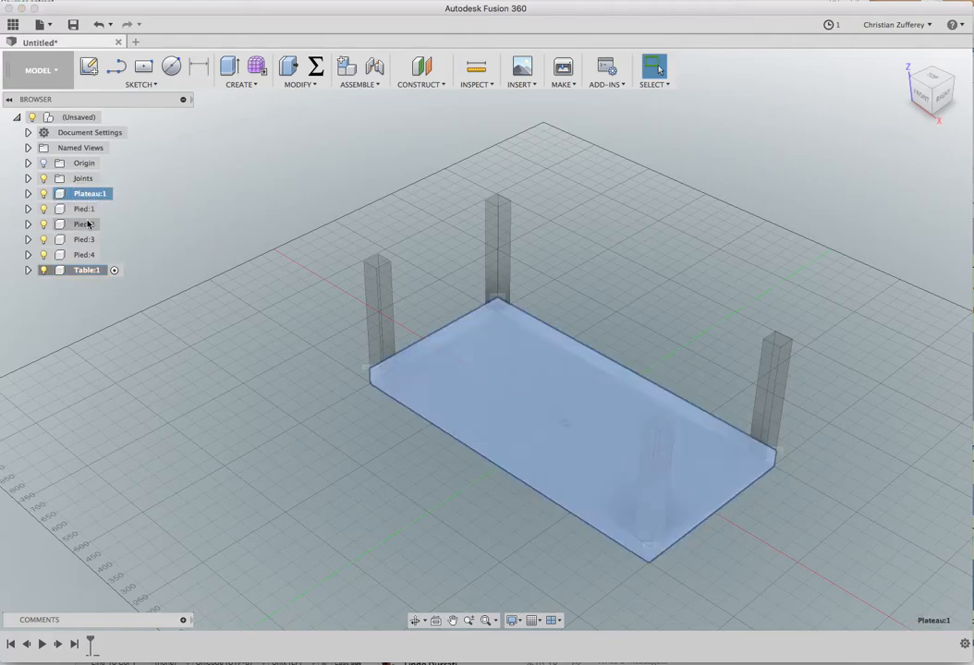
pyautogui.keyDown('shift'); pyautogui.click(84, 210); pyautogui.keyUp('shift')
pyautogui.keyDown('shift'); pyautogui.click(84, 224); pyautogui.keyUp('shift')
pyautogui.keyDown('shift'); pyautogui.click(83, 239); pyautogui.keyUp('shift')
pyautogui.keyDown('shift'); pyautogui.click(83, 255); pyautogui.keyUp('shift')
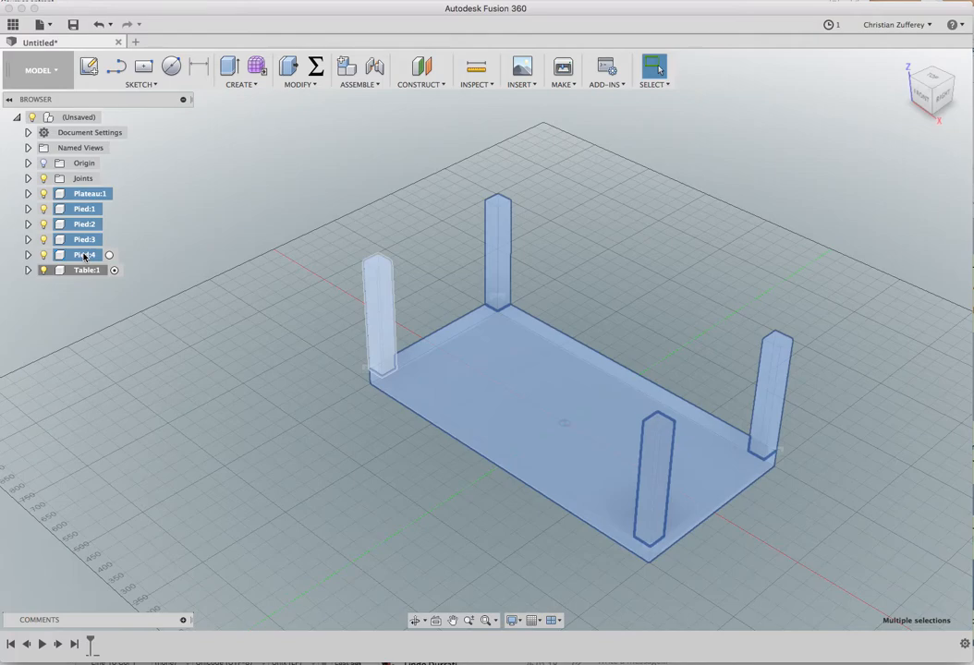
pyautogui.moveTo(83, 255); pyautogui.dragTo(83, 272)
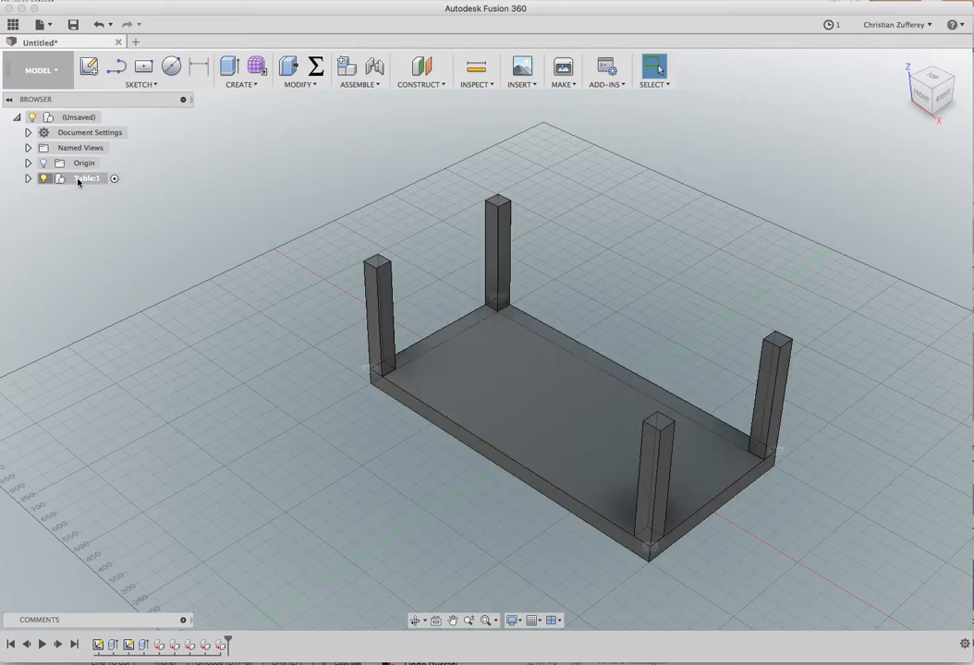
# - Rotate the Table component by -180 degrees about X so it stands on its legs
pyautogui.rightClick(78, 180)
pyautogui.click(104, 202)
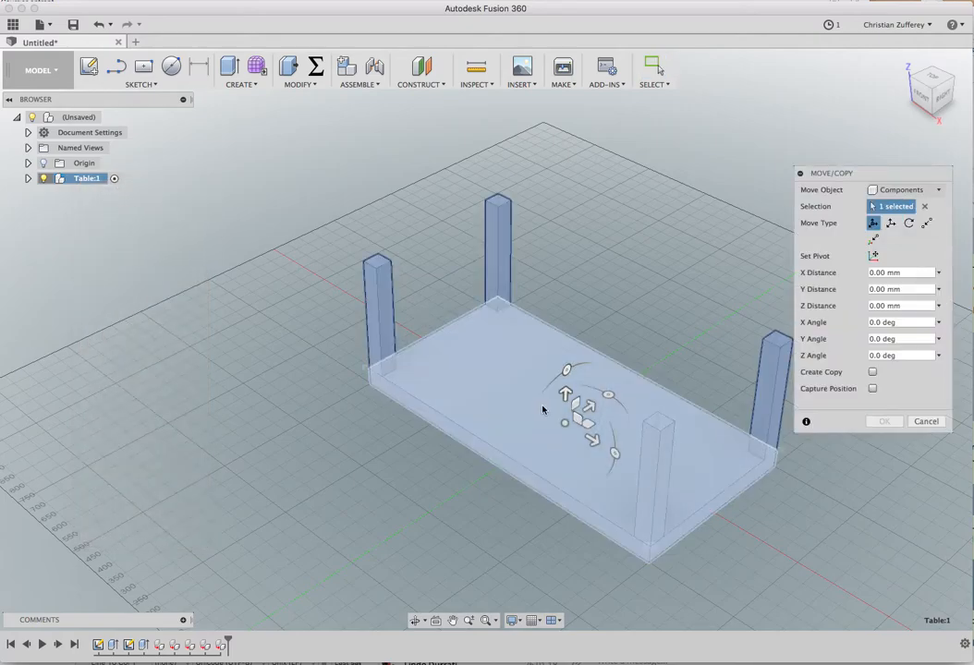
pyautogui.moveTo(567, 372); pyautogui.dragTo(561, 487)
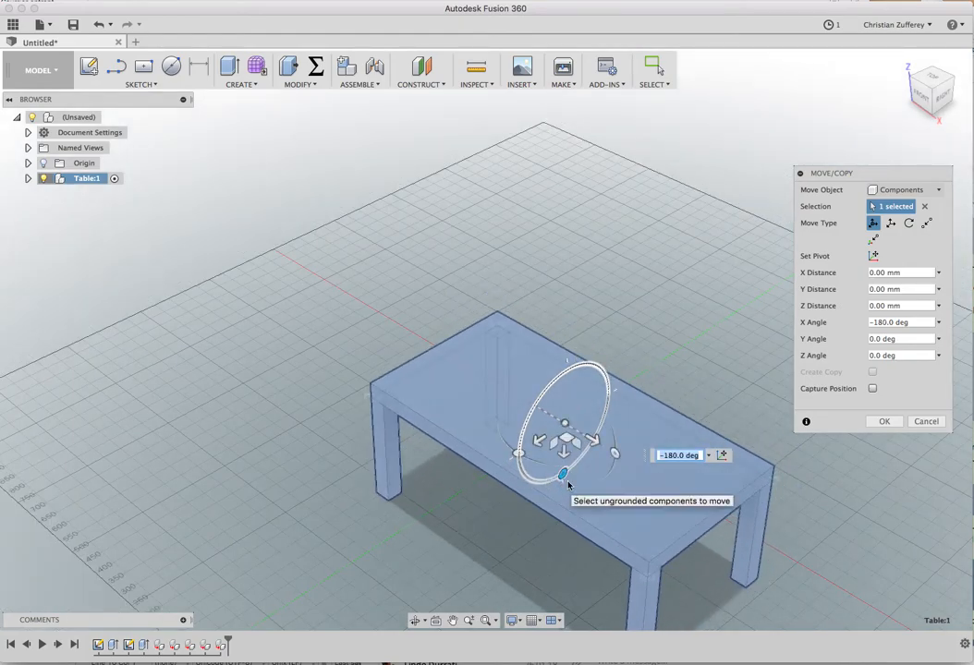
pyautogui.click(884, 422)
pyautogui.click(904, 62)
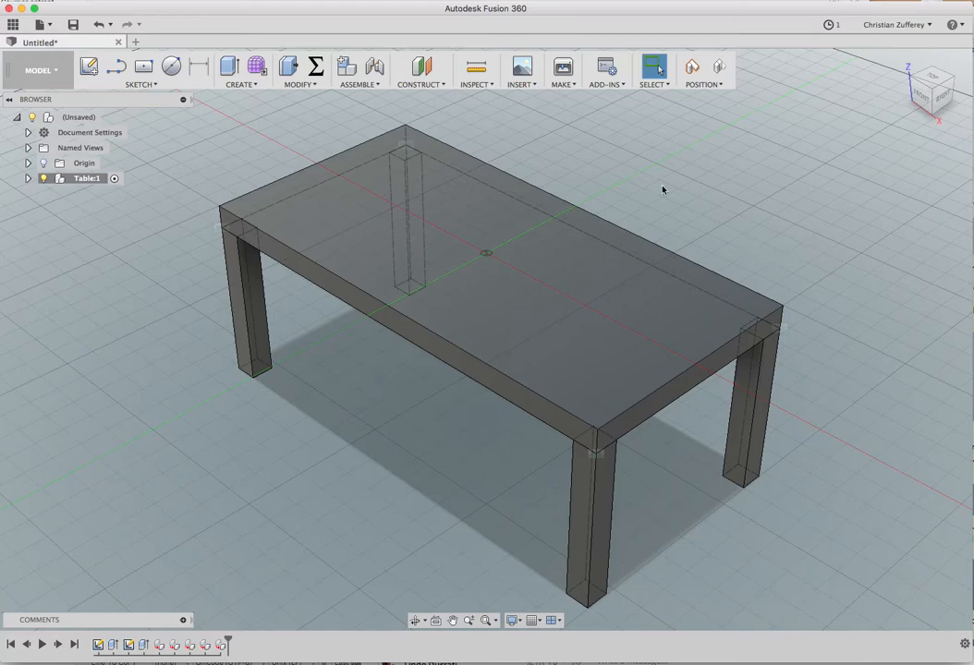
# - Apply a light wood appearance to the Plateau component inside Table
pyautogui.click(28, 179)
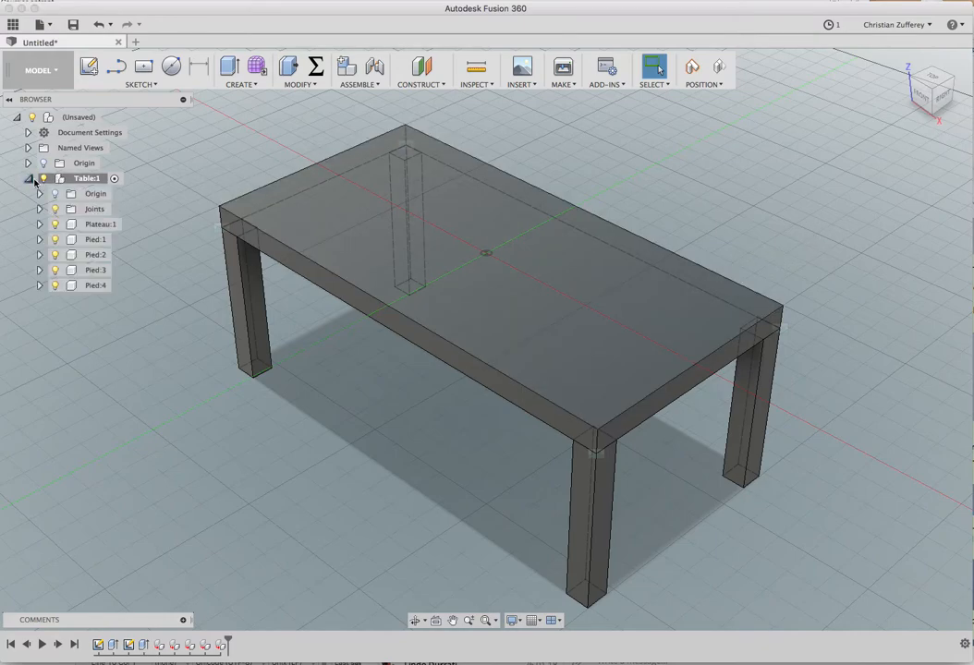
pyautogui.click(92, 225)
pyautogui.rightClick(92, 225)
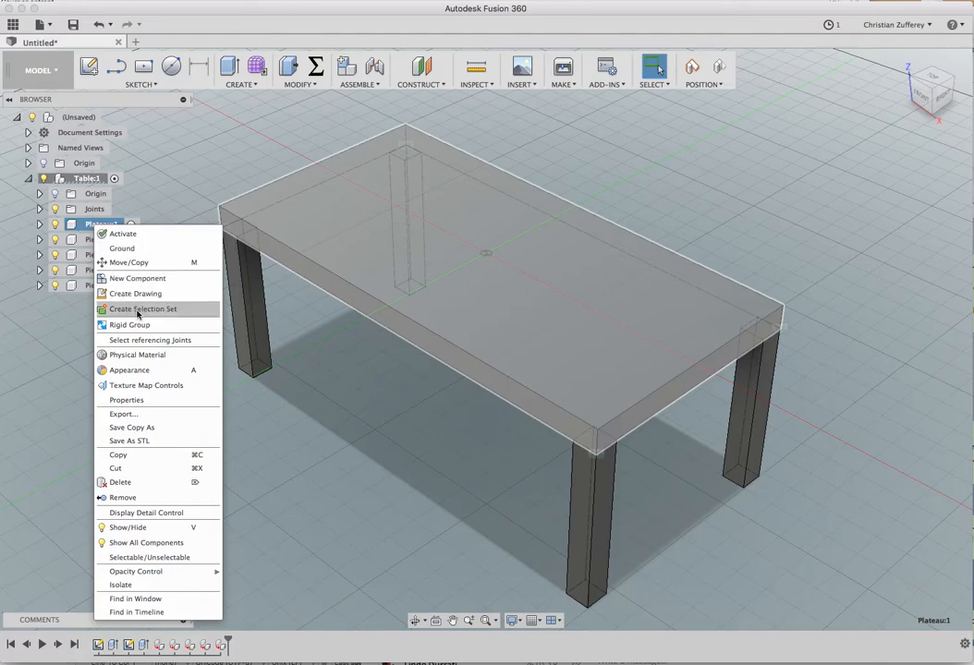
pyautogui.click(125, 370)
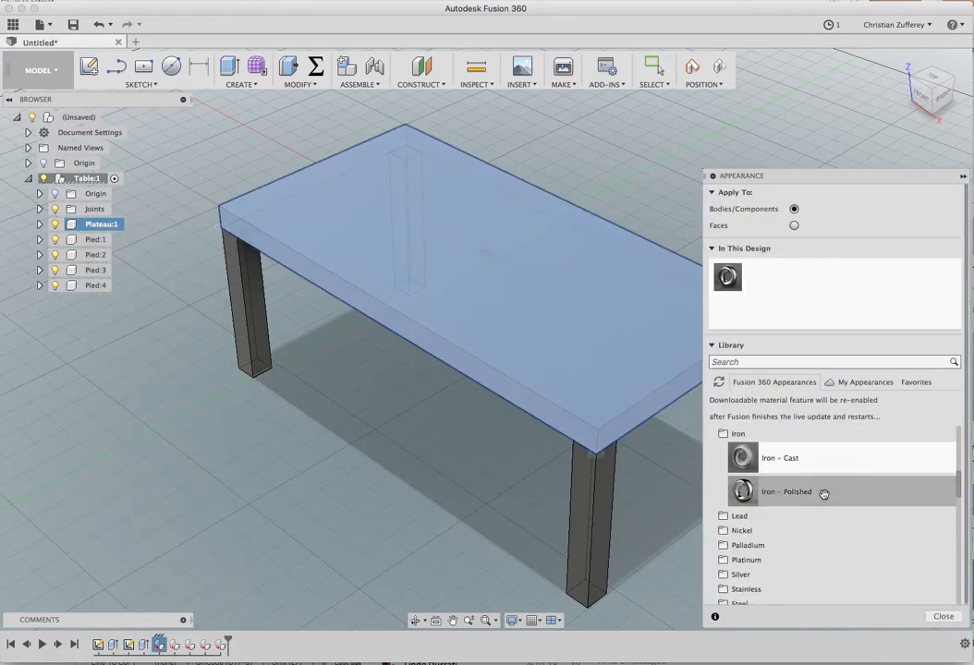
pyautogui.scroll(-5, 819, 557)
pyautogui.click(785, 527)
pyautogui.moveTo(752, 518); pyautogui.dragTo(615, 334)
pyautogui.click(944, 617)
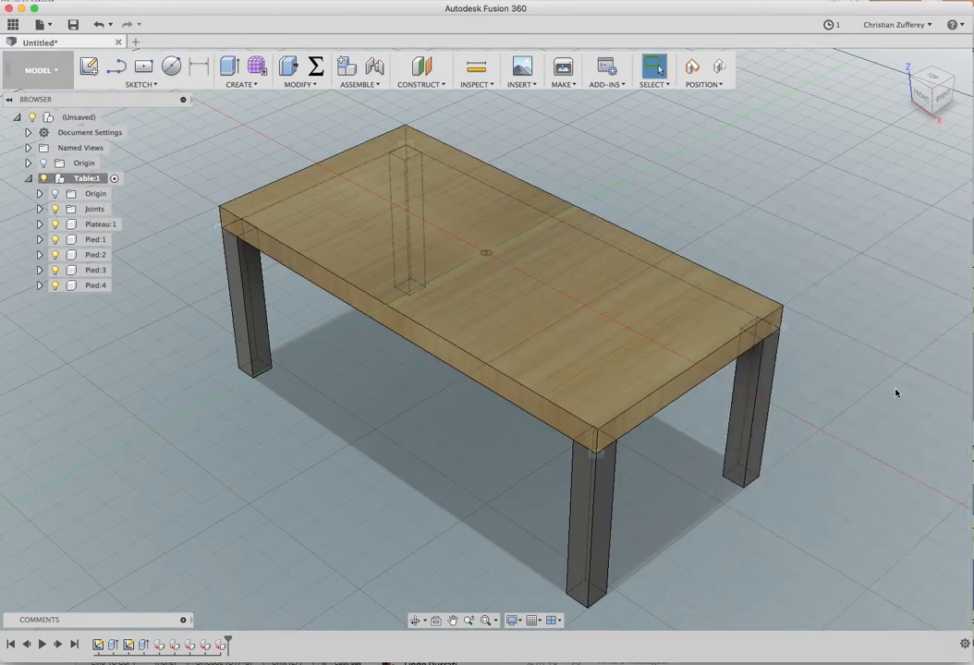
# - Apply the Steel - Satin appearance from this design to all four Pied components
pyautogui.scroll(-1, 900, 390)
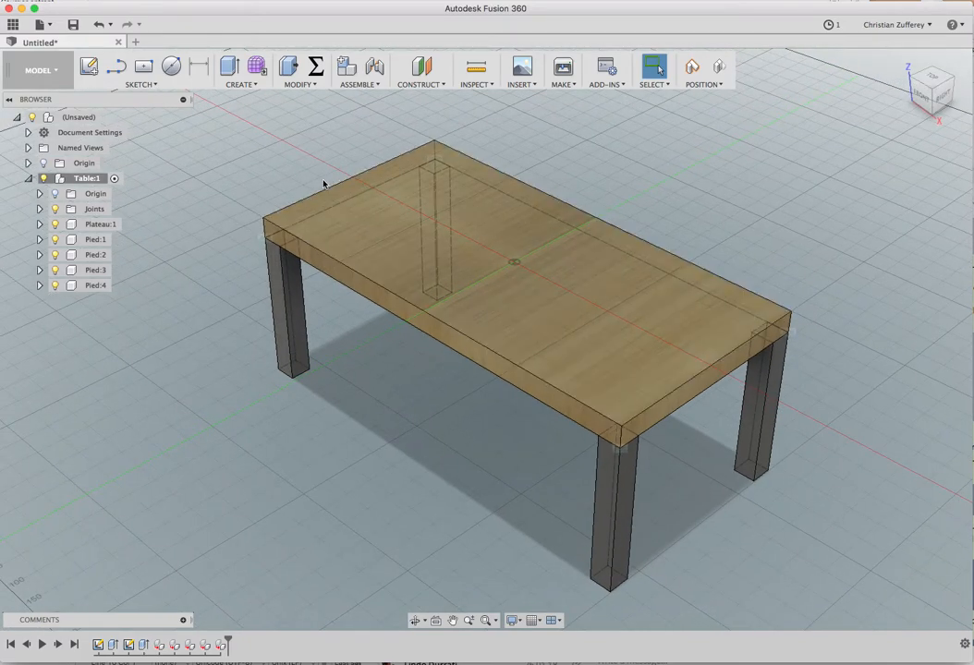
pyautogui.click(95, 243)
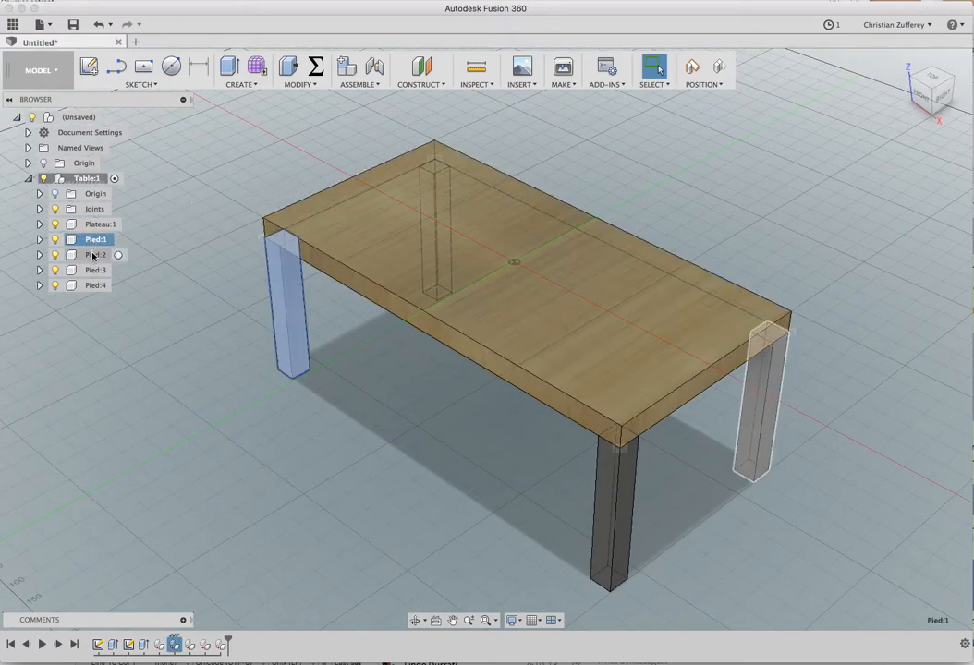
pyautogui.keyDown('shift'); pyautogui.click(94, 255); pyautogui.keyUp('shift')
pyautogui.keyDown('shift'); pyautogui.click(95, 270); pyautogui.keyUp('shift')
pyautogui.keyDown('shift'); pyautogui.click(96, 286); pyautogui.keyUp('shift')
pyautogui.rightClick(96, 286)
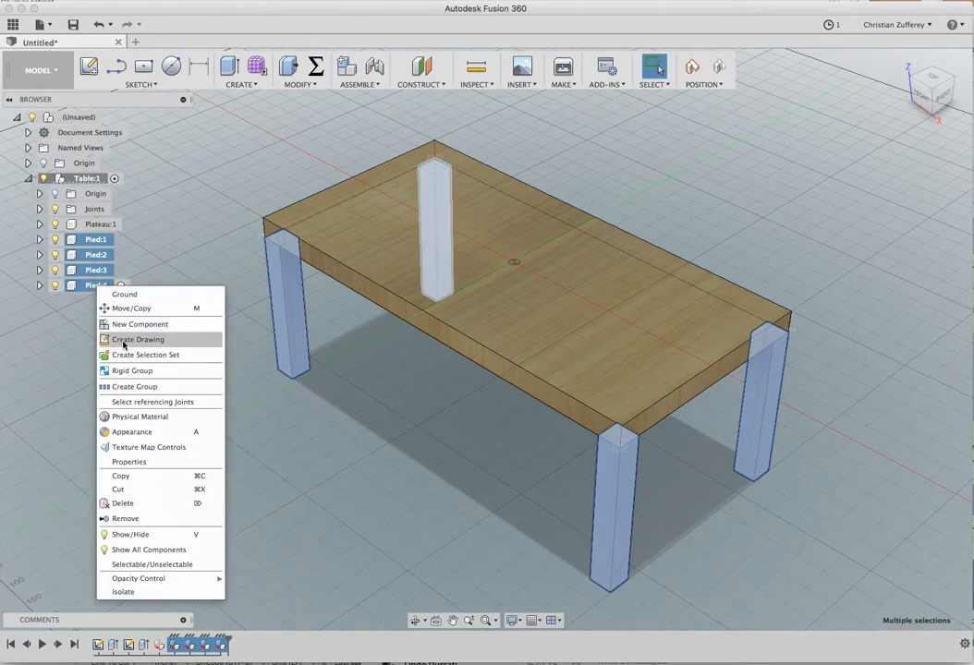
pyautogui.click(134, 431)
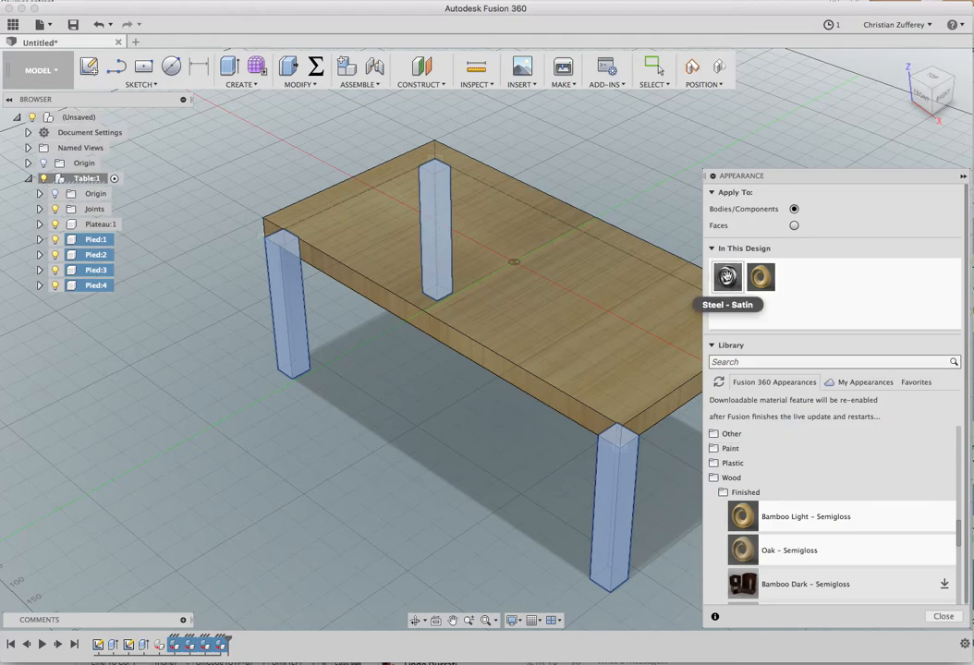
pyautogui.moveTo(727, 276); pyautogui.dragTo(618, 472)
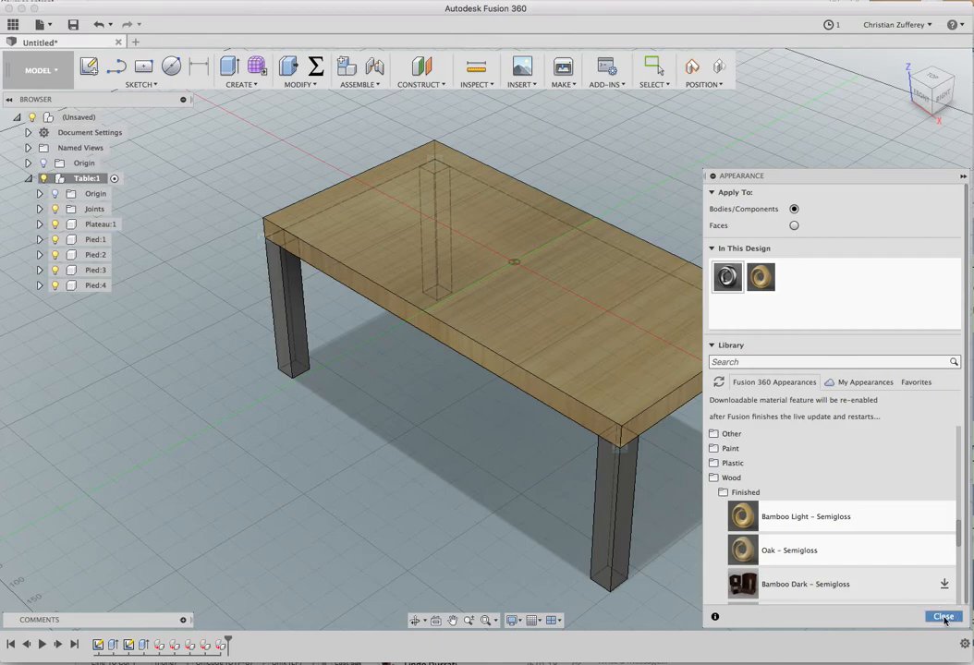
pyautogui.click(943, 616)
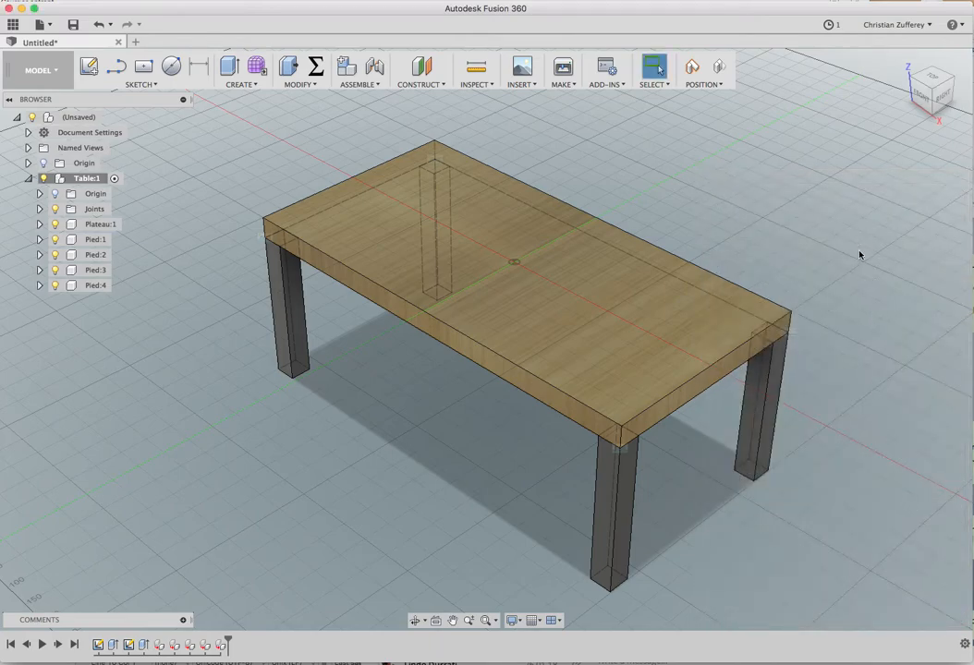
# - Set the user parameters longueur to 50 cm and hauteur to 20 cm
pyautogui.keyDown('shift'); pyautogui.moveTo(856, 277); pyautogui.dragTo(782, 265, button='middle'); pyautogui.keyUp('shift')
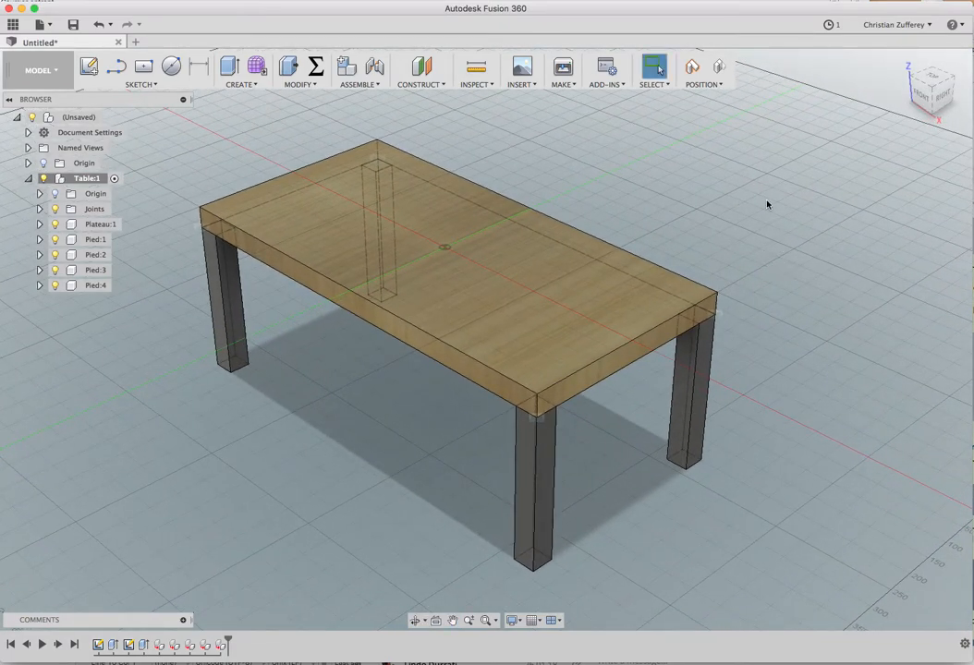
pyautogui.click(315, 69)
pyautogui.moveTo(363, 135); pyautogui.dragTo(365, 461)
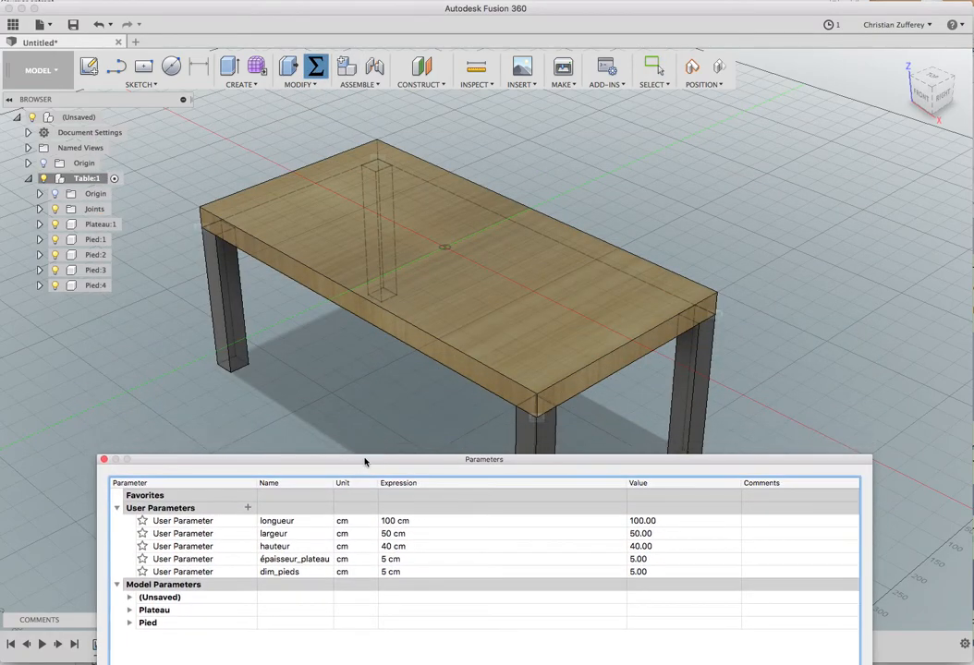
pyautogui.doubleClick(387, 521)
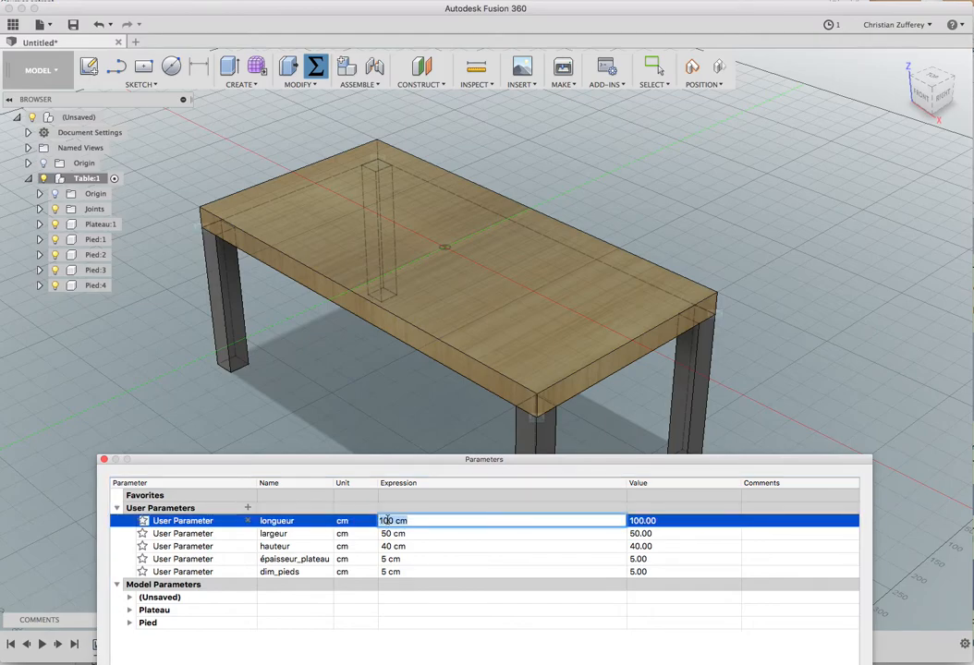
pyautogui.write('50')
pyautogui.press('Return')
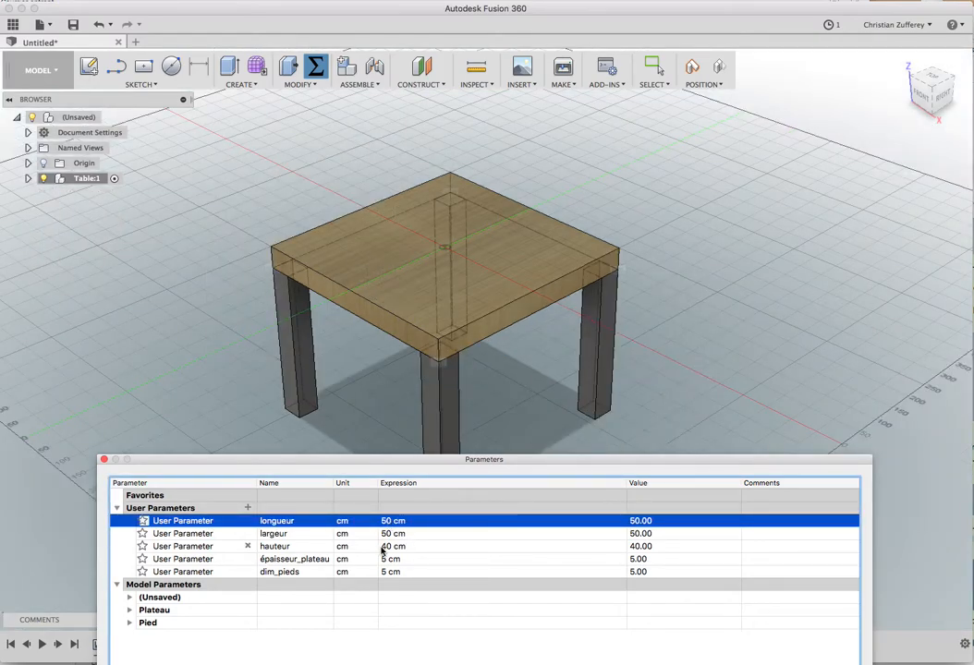
pyautogui.doubleClick(385, 546)
pyautogui.write('20')
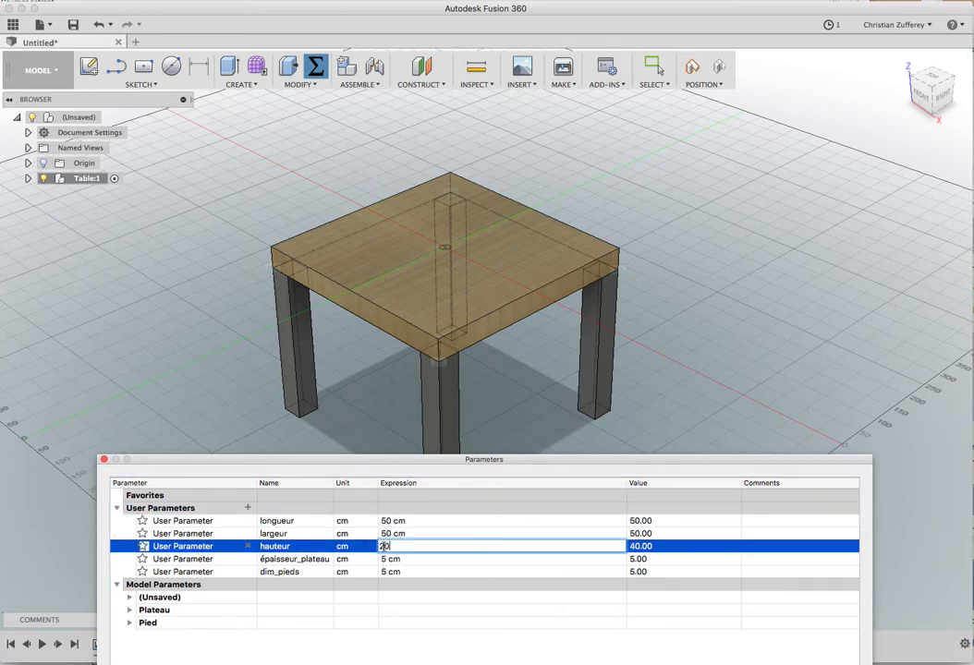
pyautogui.press('Return')
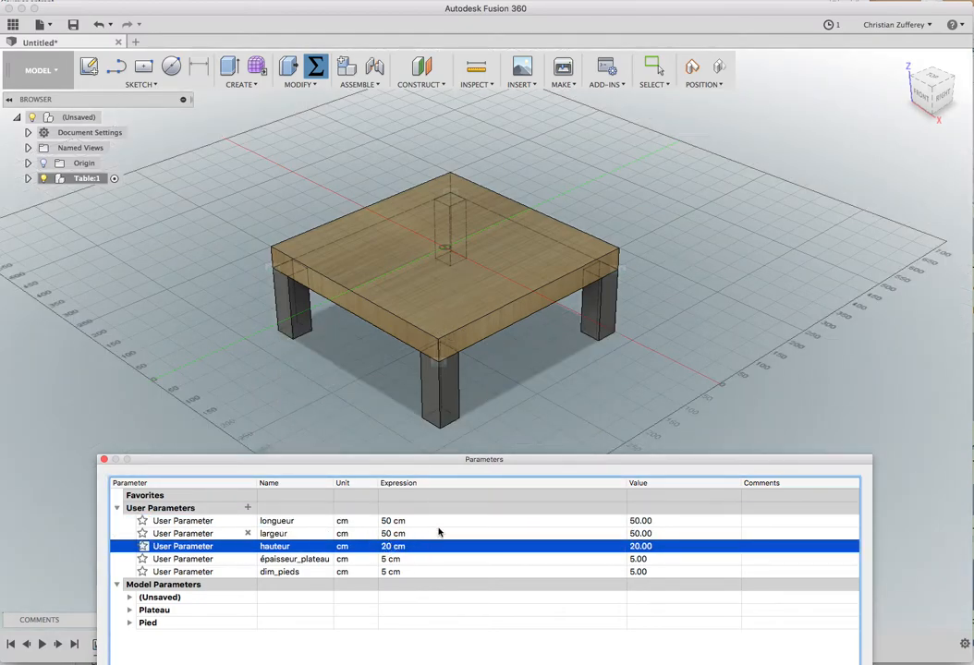
pyautogui.moveTo(532, 468); pyautogui.dragTo(536, 185)
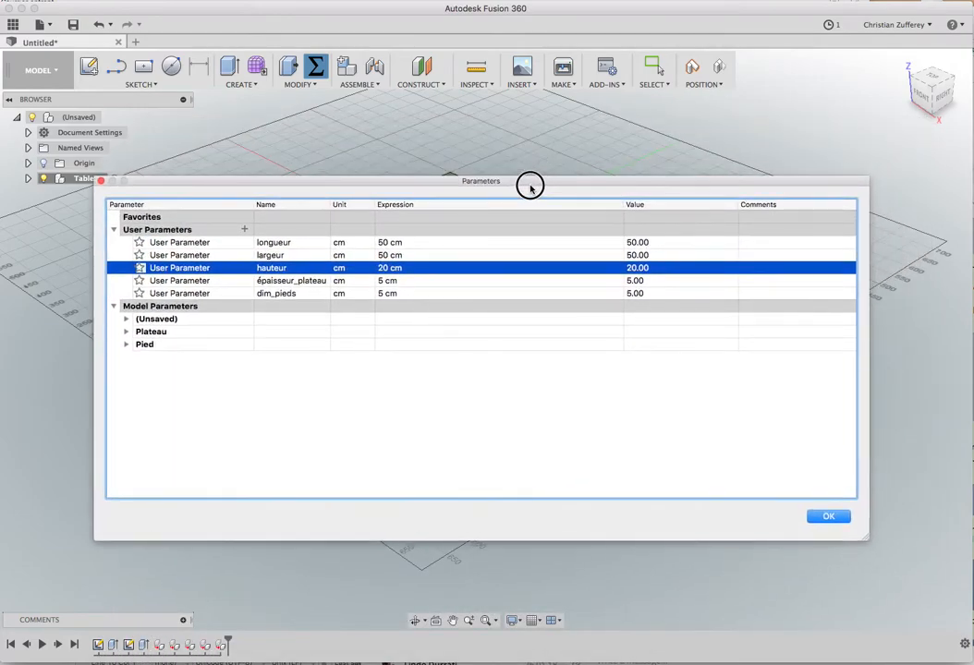
pyautogui.click(829, 517)
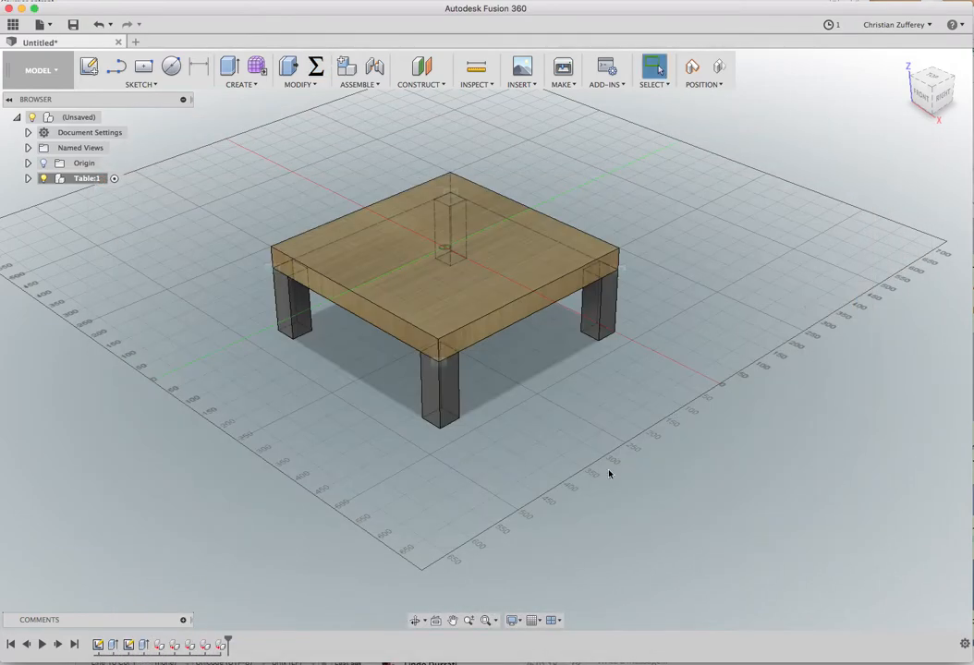
# - Save the design as "table v4" in the master folder of My First Project
pyautogui.click(73, 25)
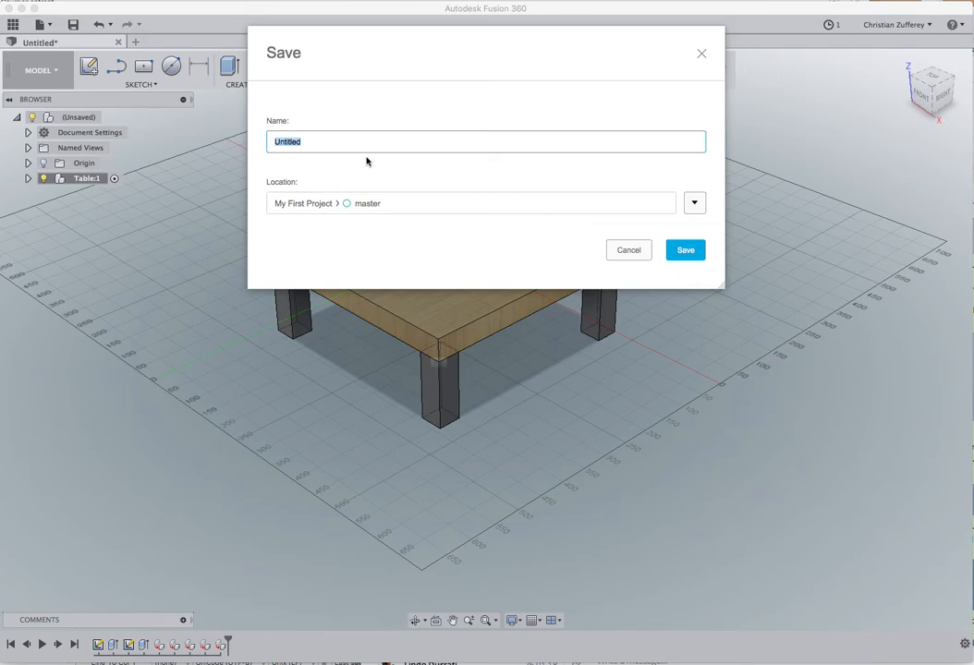
pyautogui.write('table v4')
pyautogui.click(687, 251)
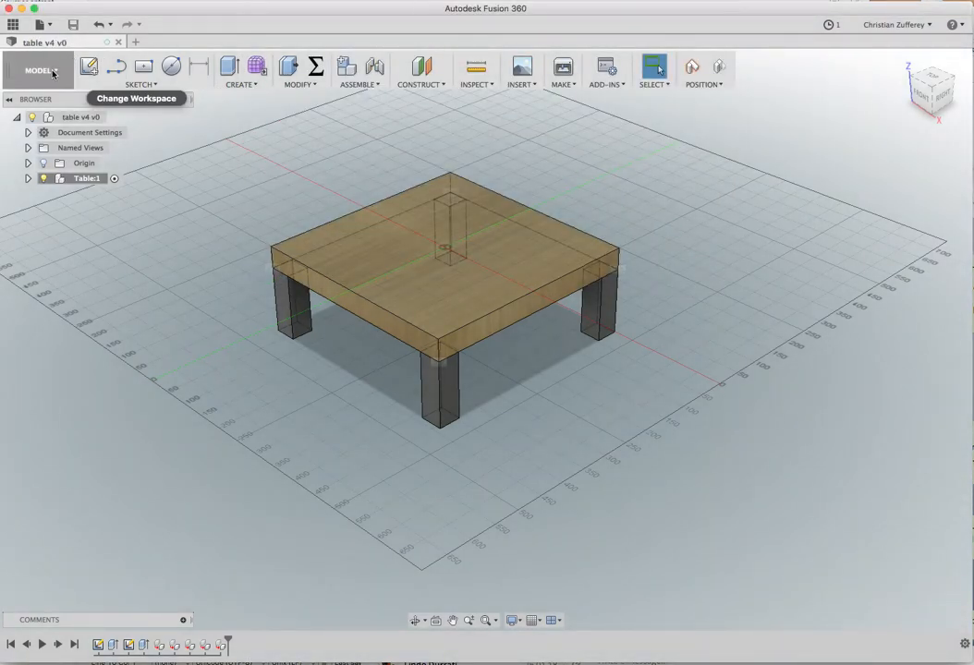
# - Open the web details of table v4 from My First Project and inspect the model from several sides in the browser viewer
pyautogui.click(13, 24)
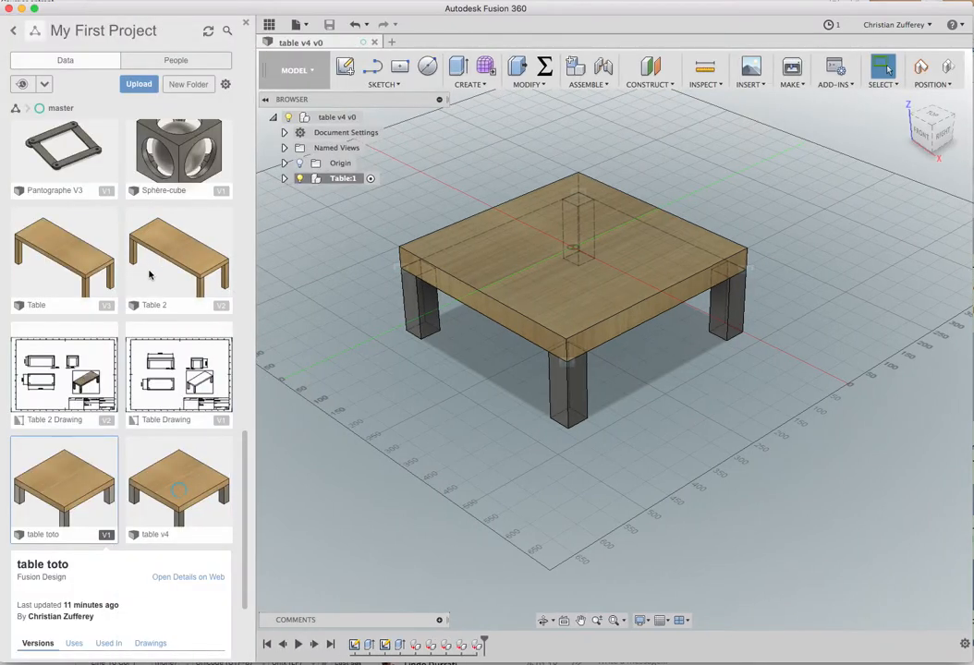
pyautogui.scroll(-3, 150, 273)
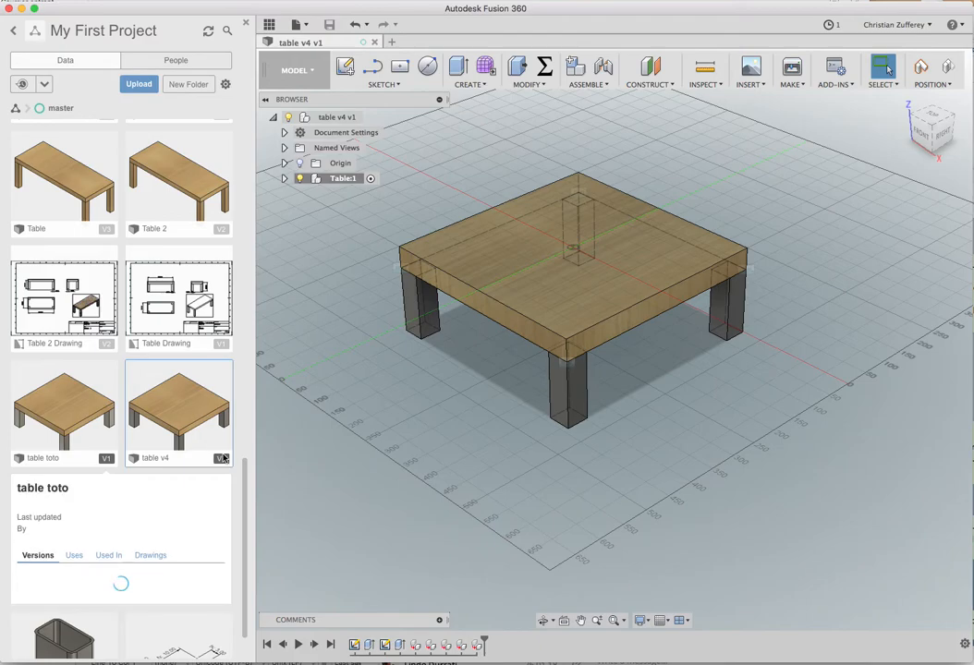
pyautogui.click(221, 460)
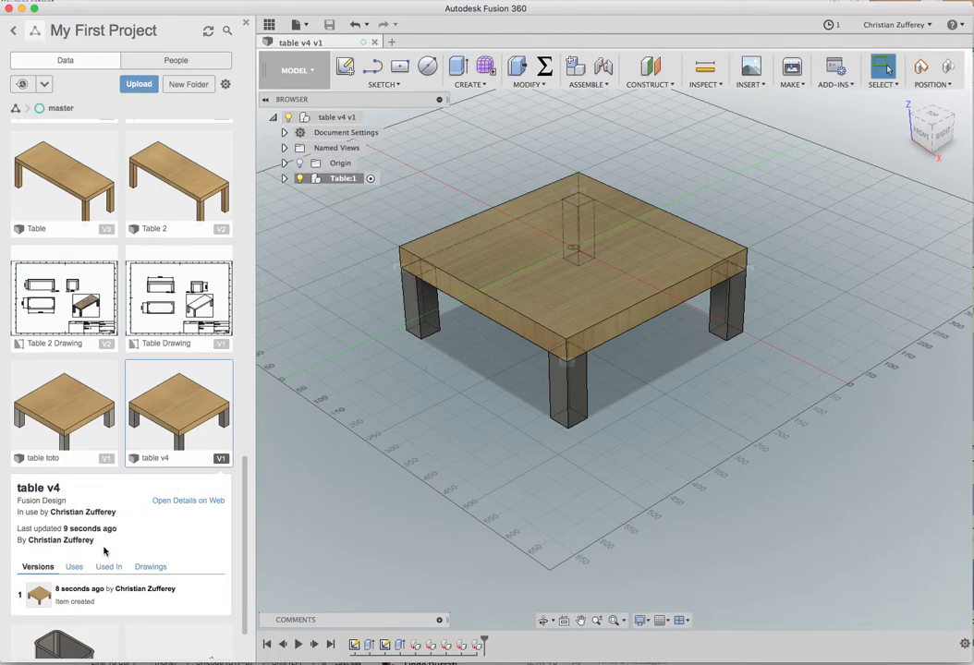
pyautogui.click(189, 501)
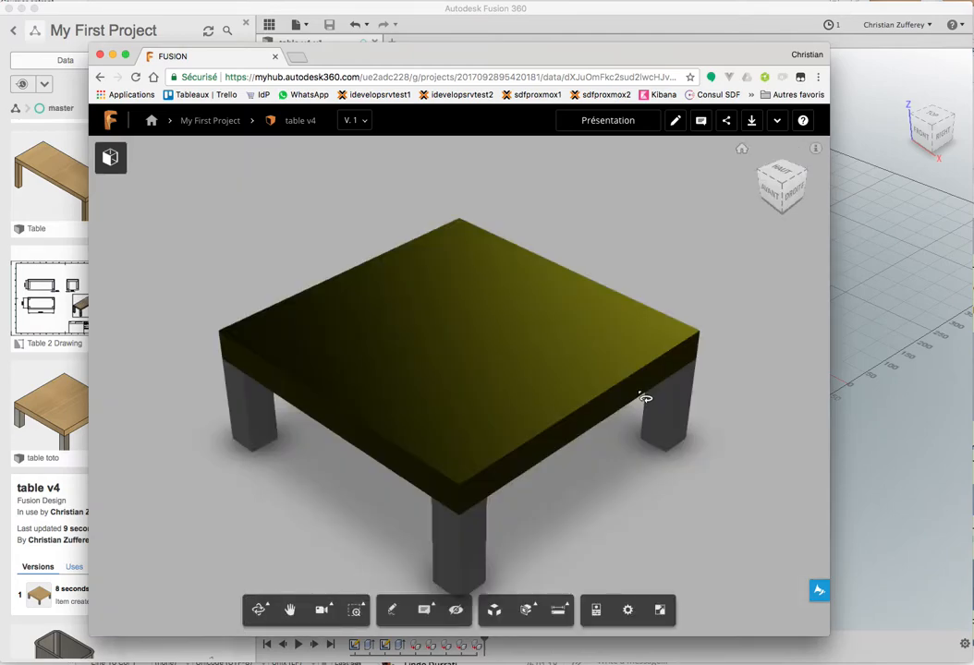
pyautogui.moveTo(717, 499); pyautogui.dragTo(717, 465)
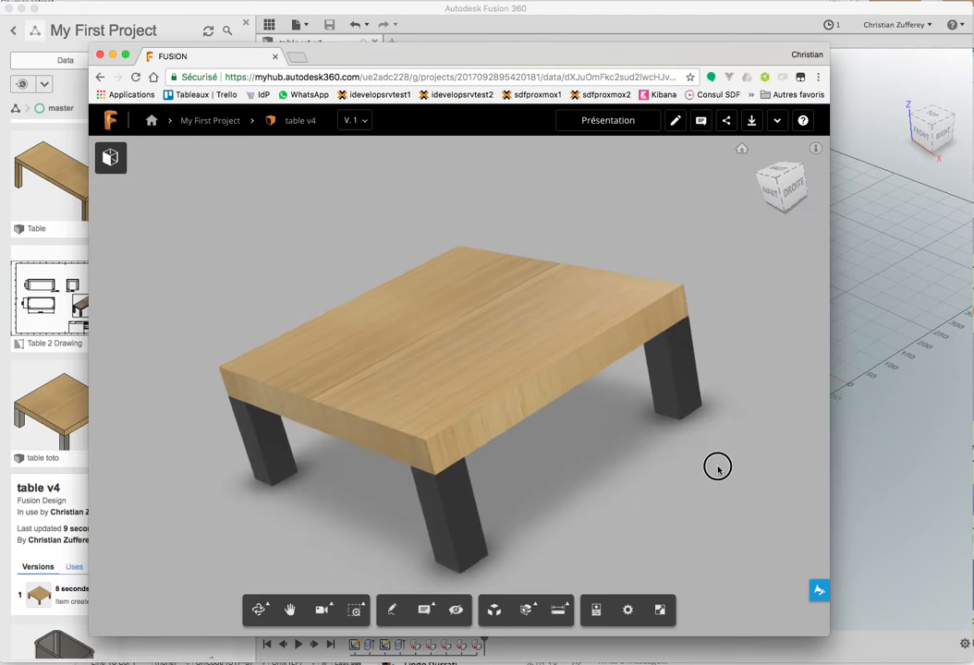
pyautogui.moveTo(207, 493); pyautogui.dragTo(402, 430)
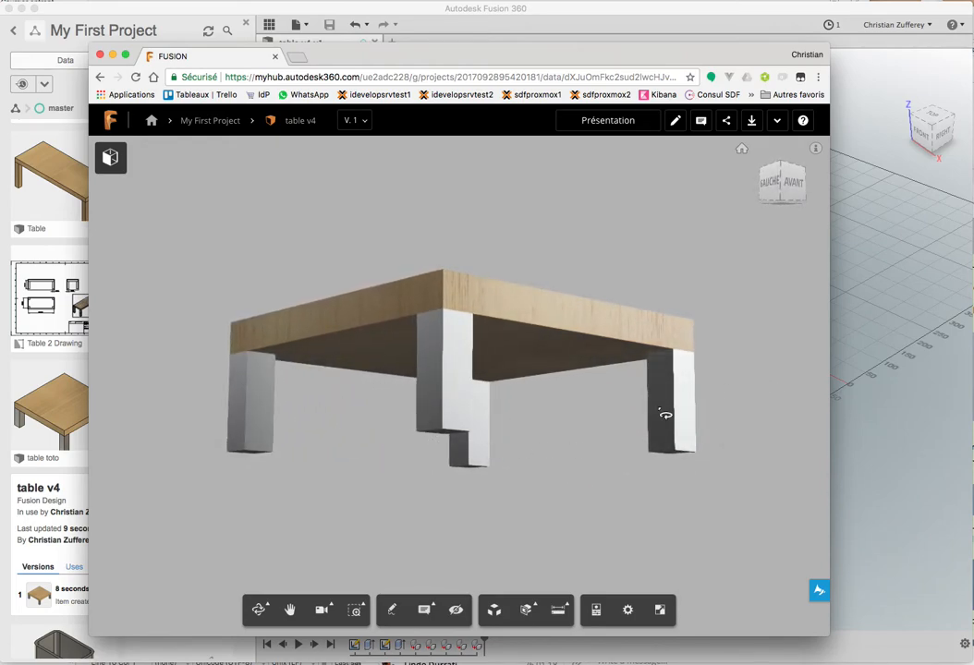
pyautogui.moveTo(583, 418); pyautogui.dragTo(696, 492)
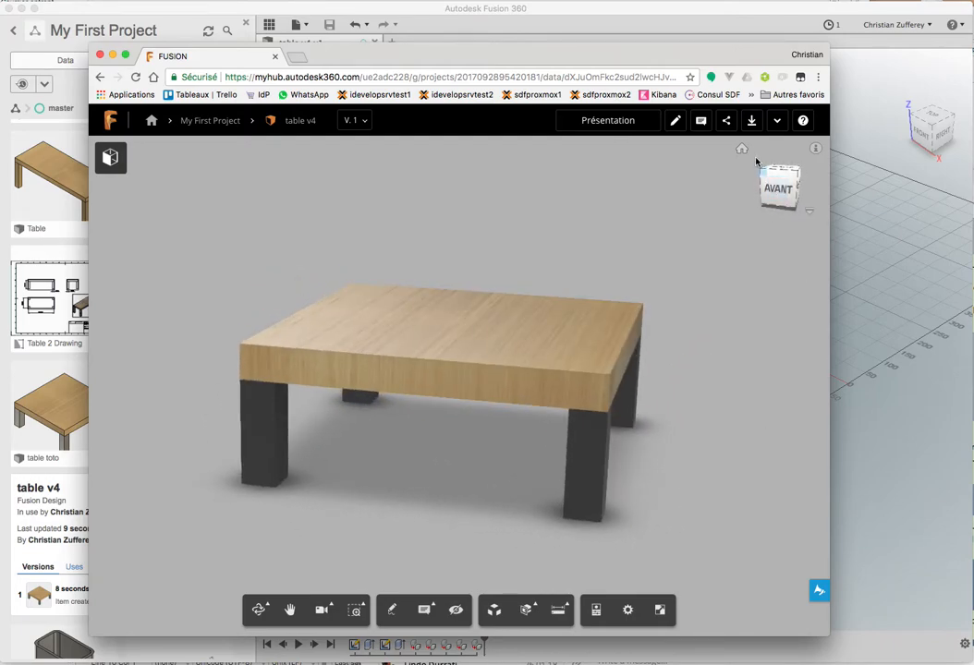
# - View the public sharing link and privacy settings of table v4 in the web viewer
pyautogui.click(728, 121)
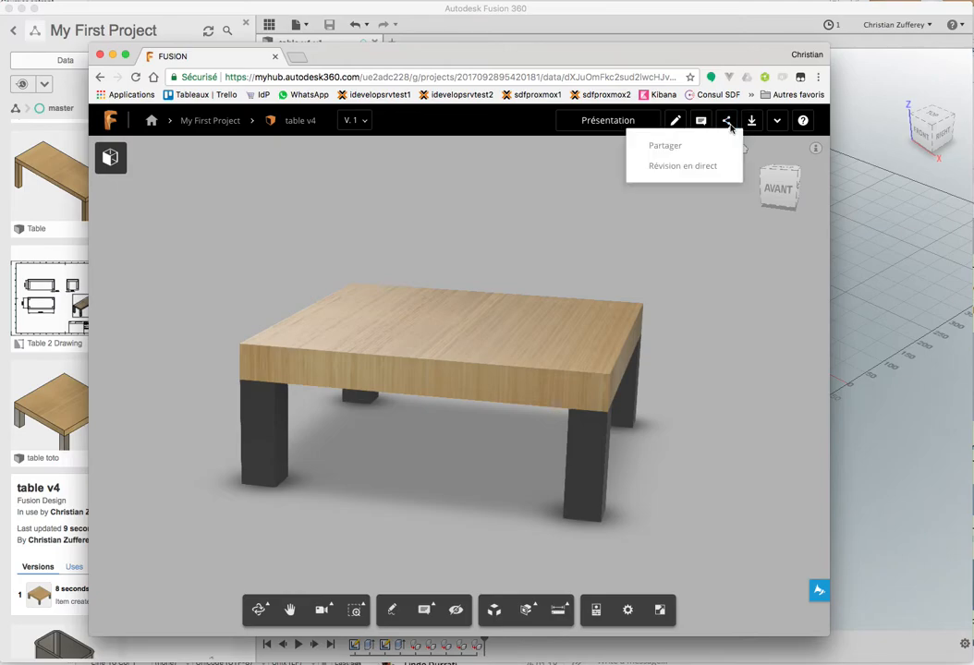
pyautogui.click(672, 150)
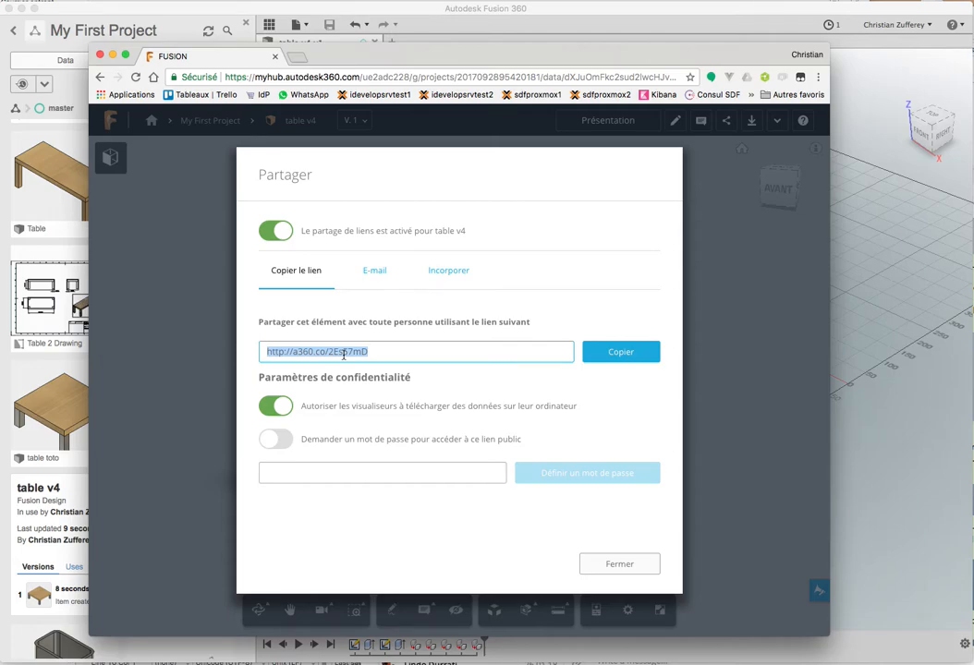
pyautogui.click(620, 566)
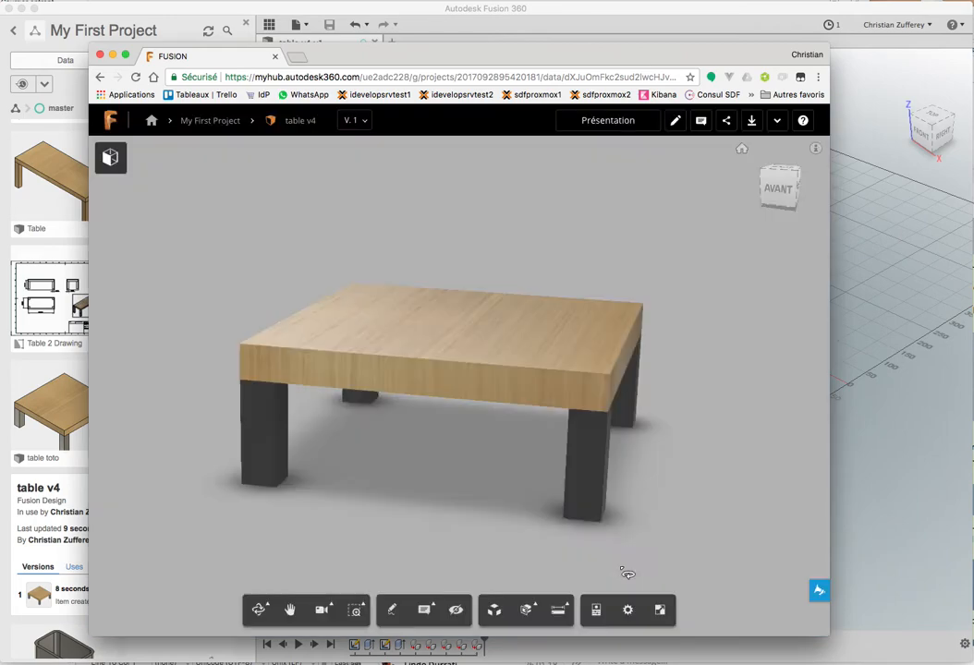
# - Inspect the table once more from its right side, return to Fusion 360 and hide the project data
pyautogui.moveTo(667, 415); pyautogui.dragTo(490, 467)
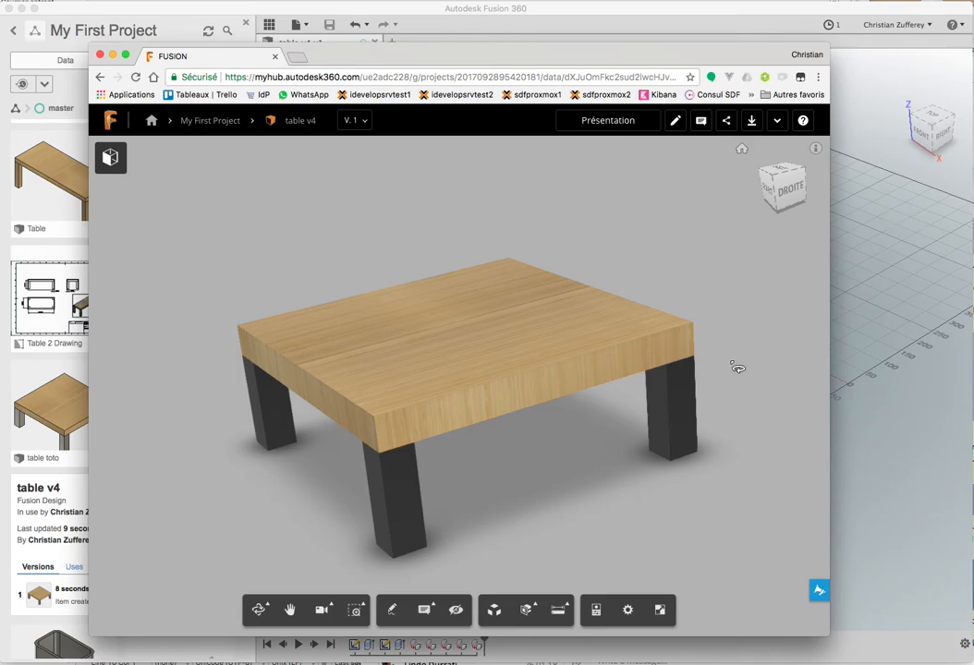
pyautogui.click(877, 118)
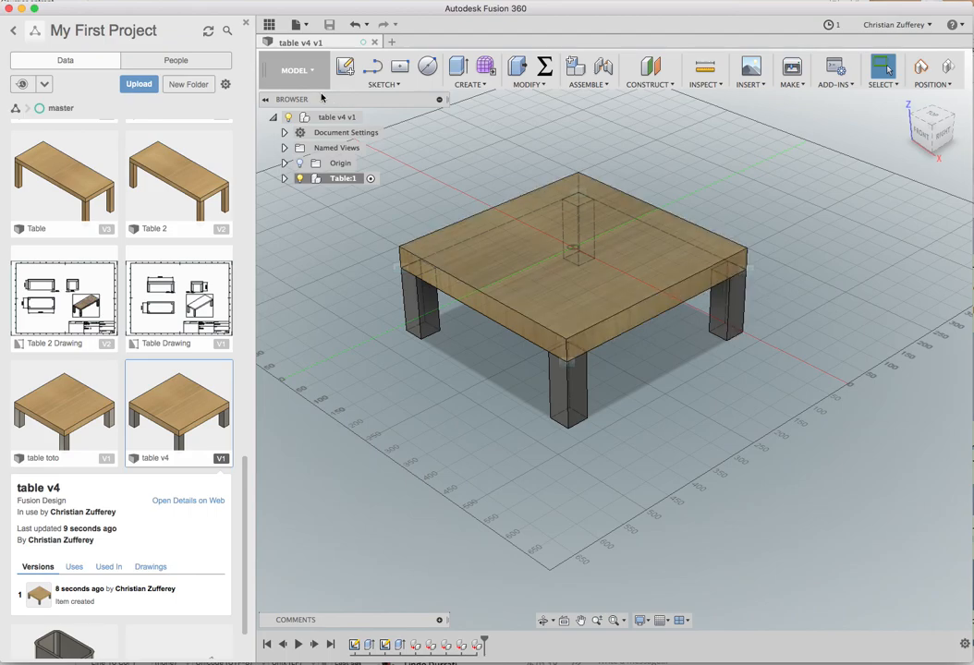
pyautogui.click(246, 22)
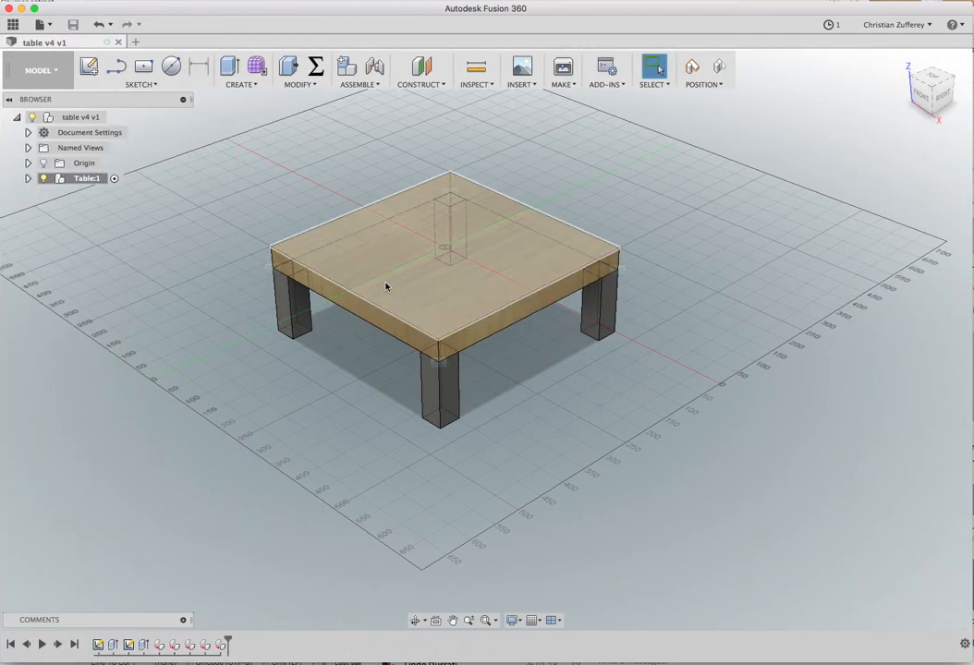